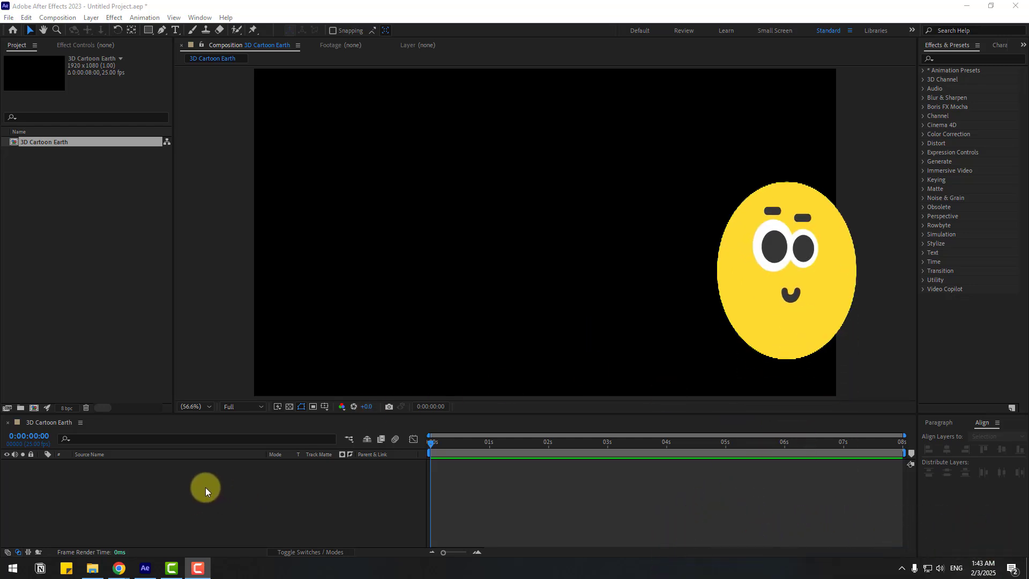
- Create a black 1920 x 1080 px solid named E3D in the 3D Cartoon Earth composition
{"action": "right_click", "coordinate": [191, 492]}
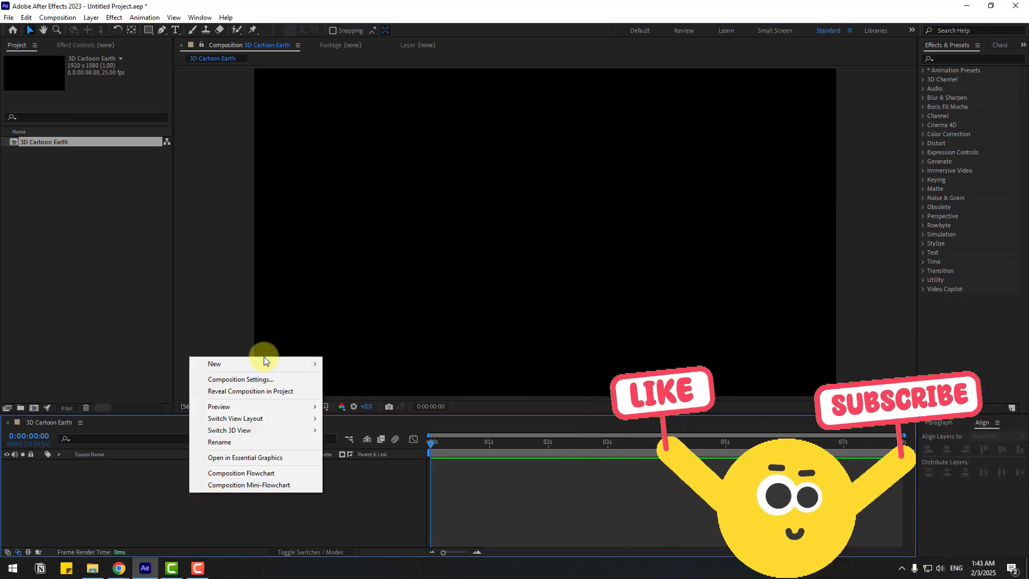
{"action": "mouse_move", "coordinate": [263, 357]}
{"action": "left_click", "coordinate": [366, 390]}
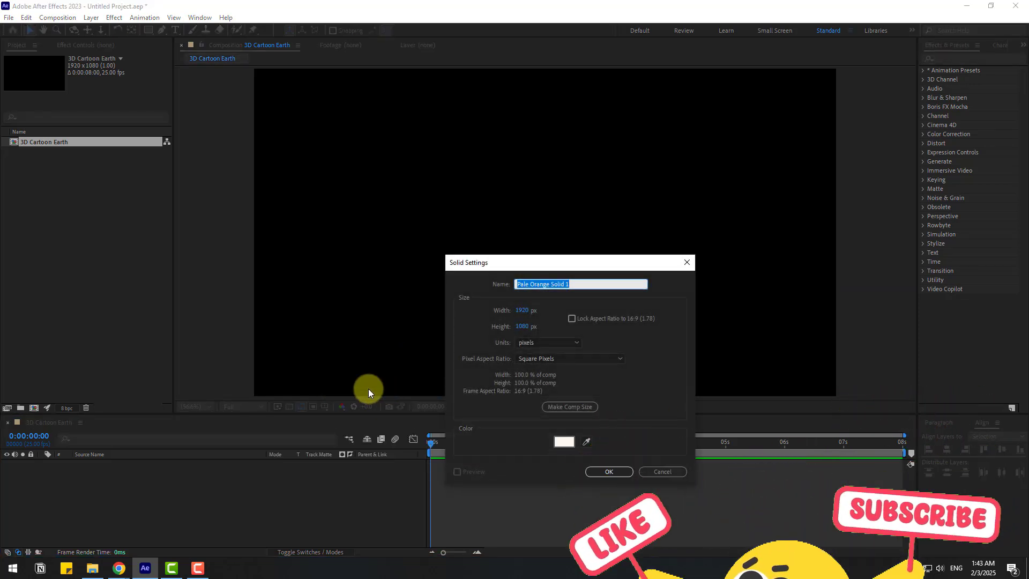
{"action": "type", "text": "E3D"}
{"action": "left_click", "coordinate": [562, 445]}
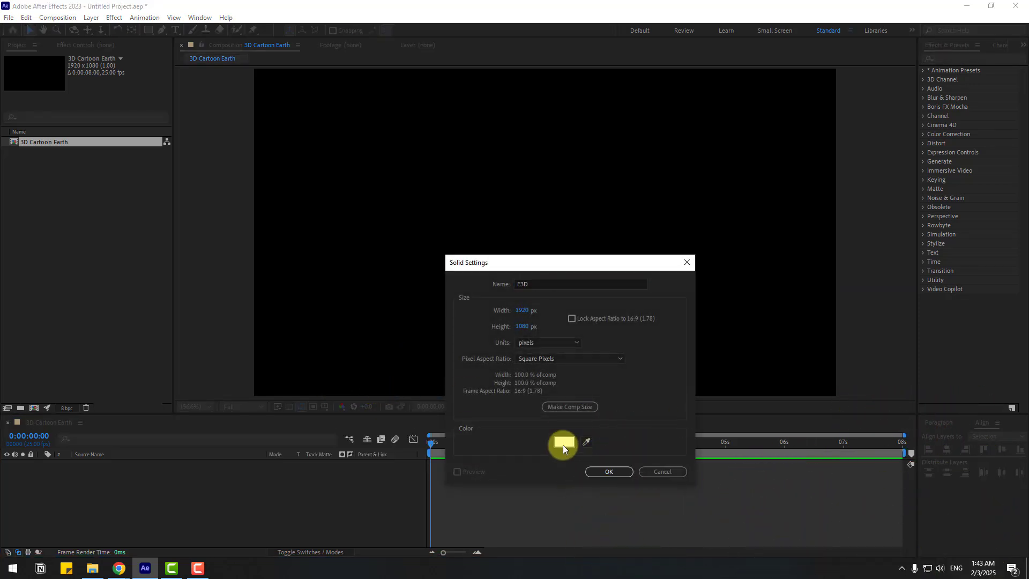
{"action": "left_click_drag", "start_coordinate": [305, 436], "coordinate": [213, 473]}
{"action": "left_click", "coordinate": [468, 347]}
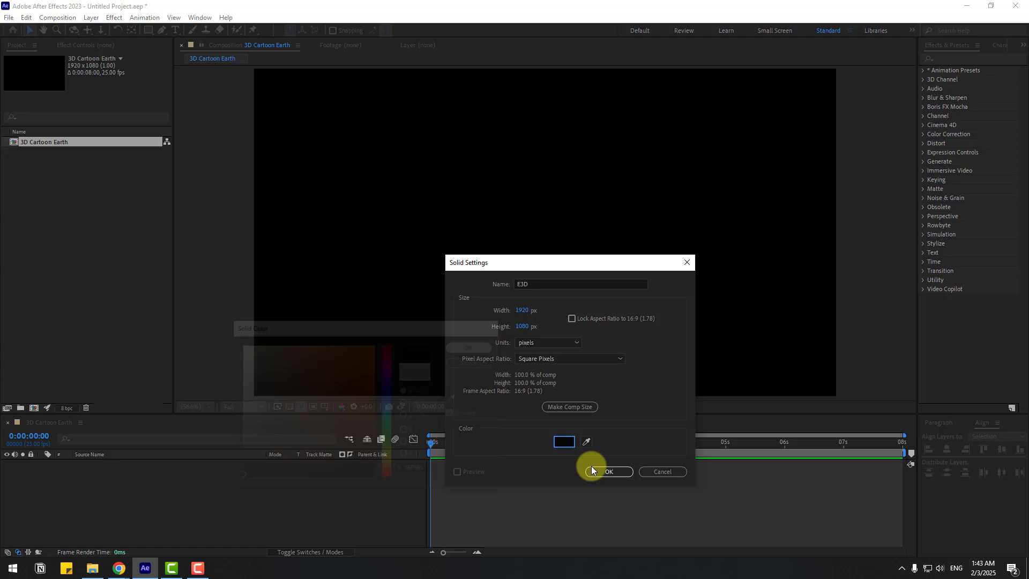
{"action": "left_click", "coordinate": [621, 471]}
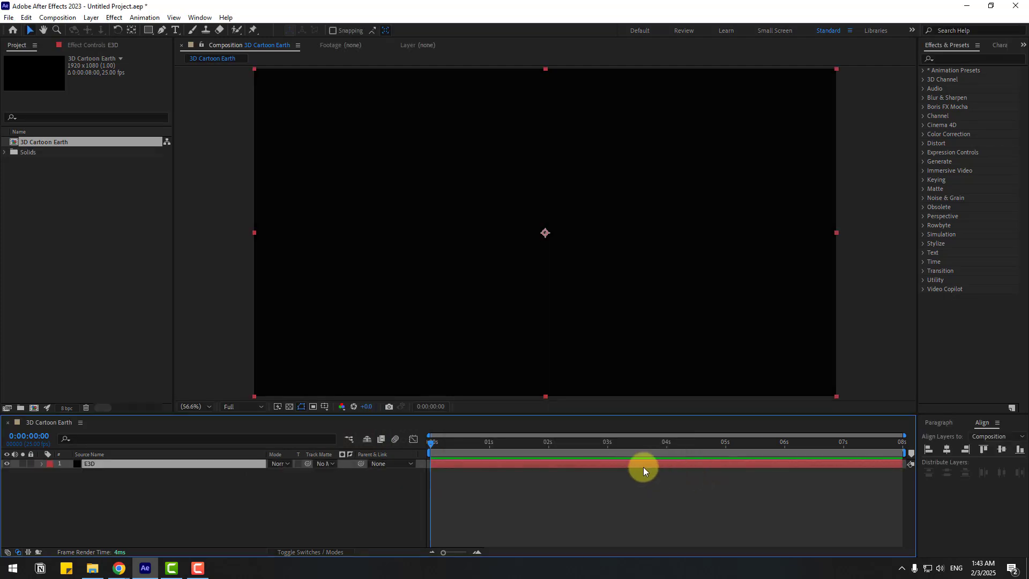
- Apply the Video Copilot Element effect to the E3D solid
{"action": "left_click", "coordinate": [110, 18]}
{"action": "mouse_move", "coordinate": [149, 339]}
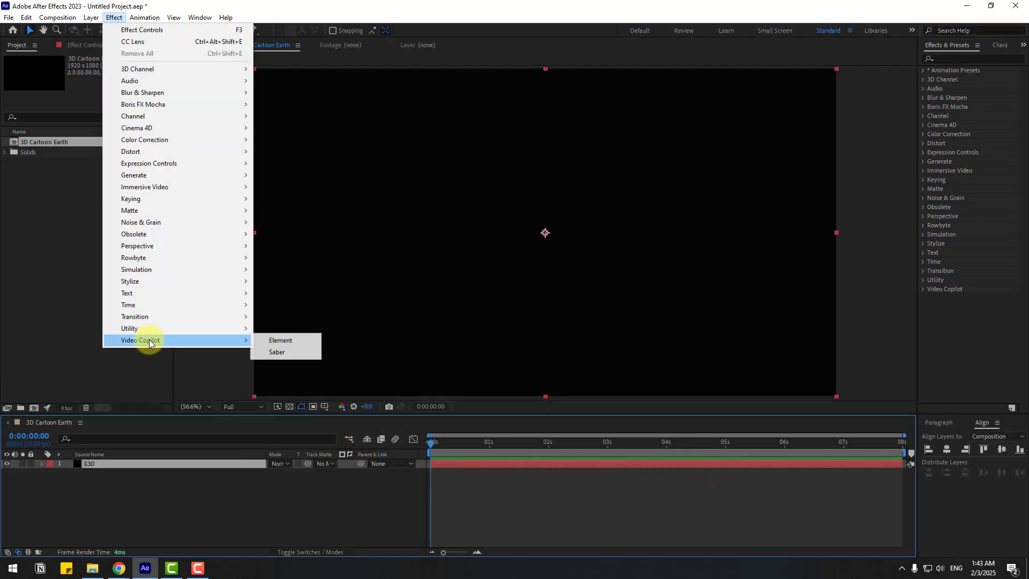
{"action": "left_click", "coordinate": [301, 340]}
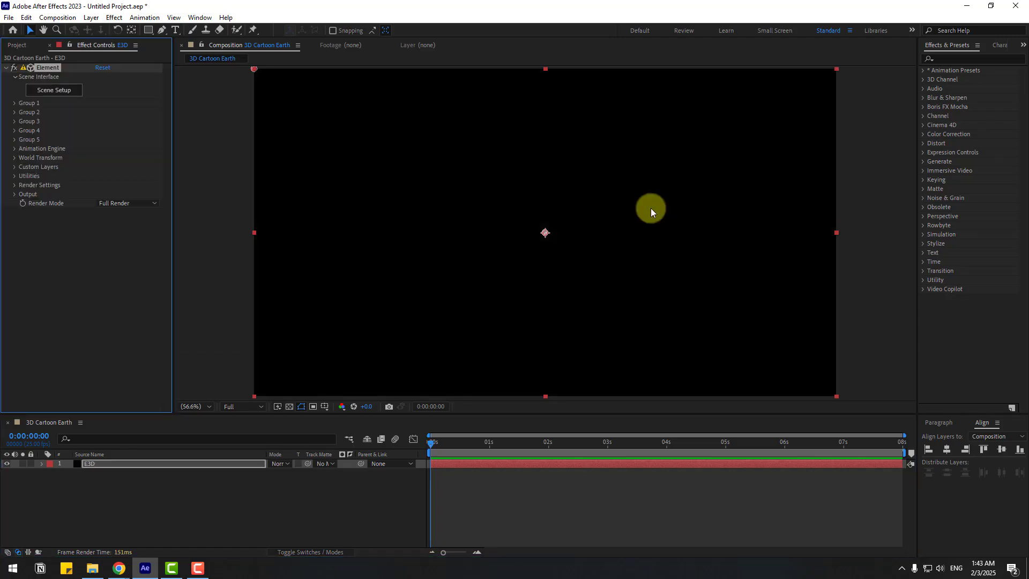
- Import earth.obj and map-pin.obj from the Desktop into Element's Scene Setup, accepting the import preferences for both
{"action": "left_click", "coordinate": [60, 93]}
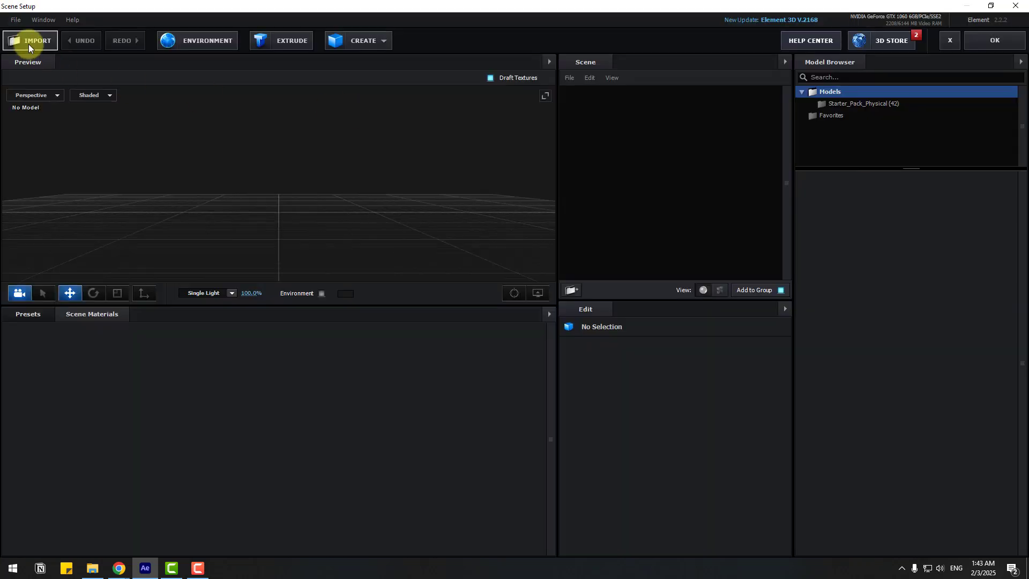
{"action": "left_click", "coordinate": [28, 44]}
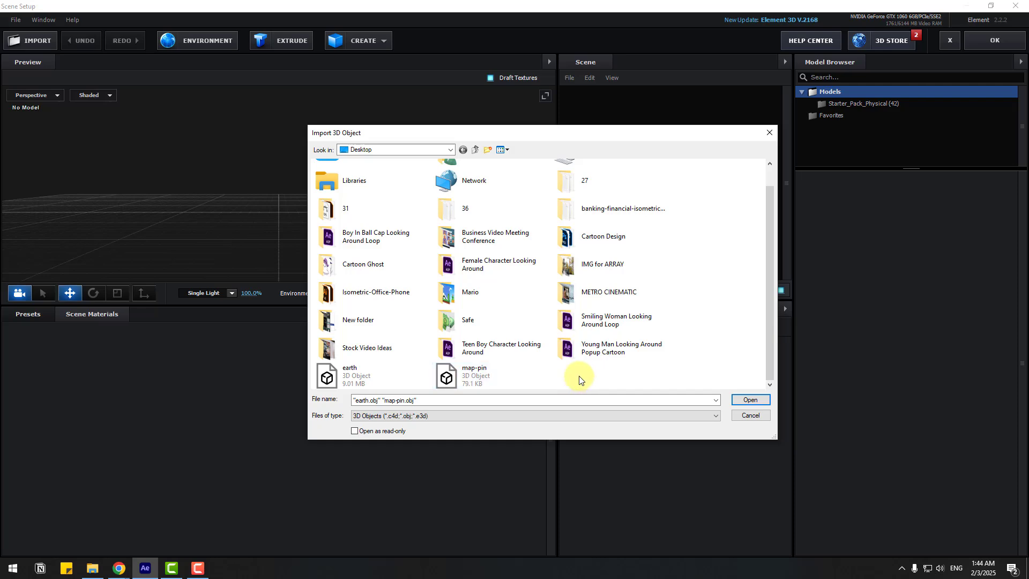
{"action": "left_click_drag", "start_coordinate": [580, 377], "coordinate": [363, 397]}
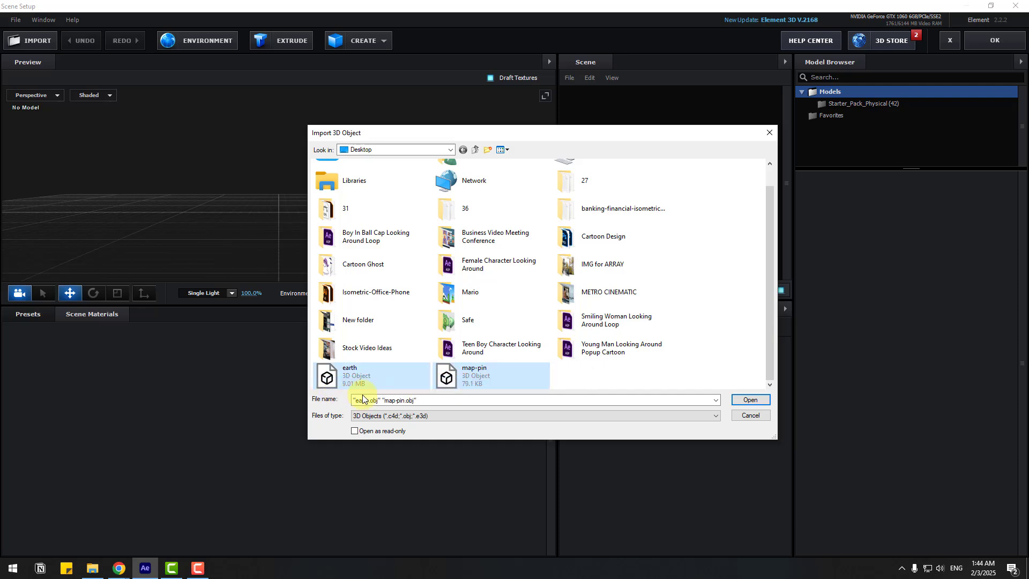
{"action": "left_click", "coordinate": [743, 402]}
{"action": "left_click", "coordinate": [594, 387]}
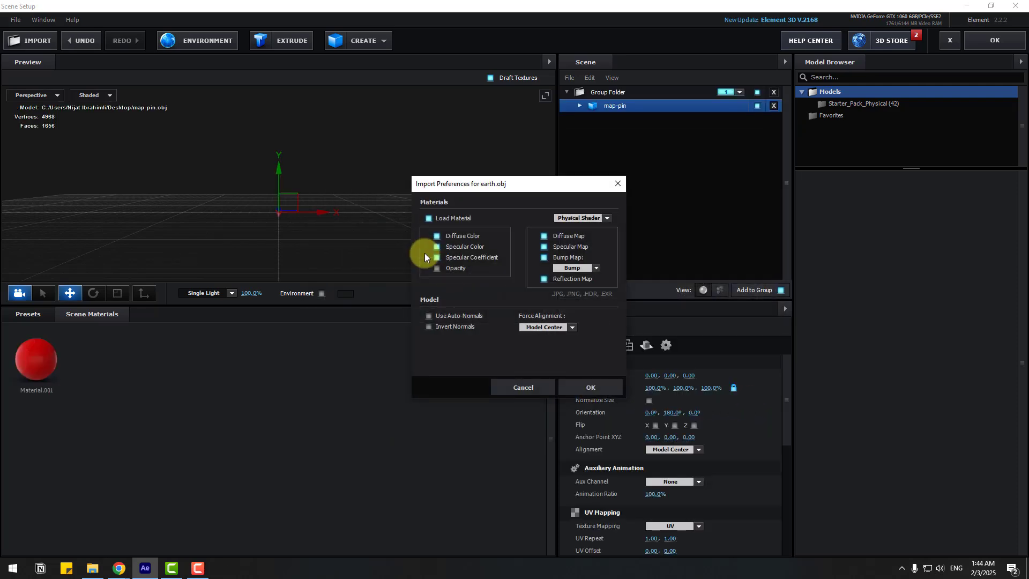
{"action": "left_click", "coordinate": [586, 390]}
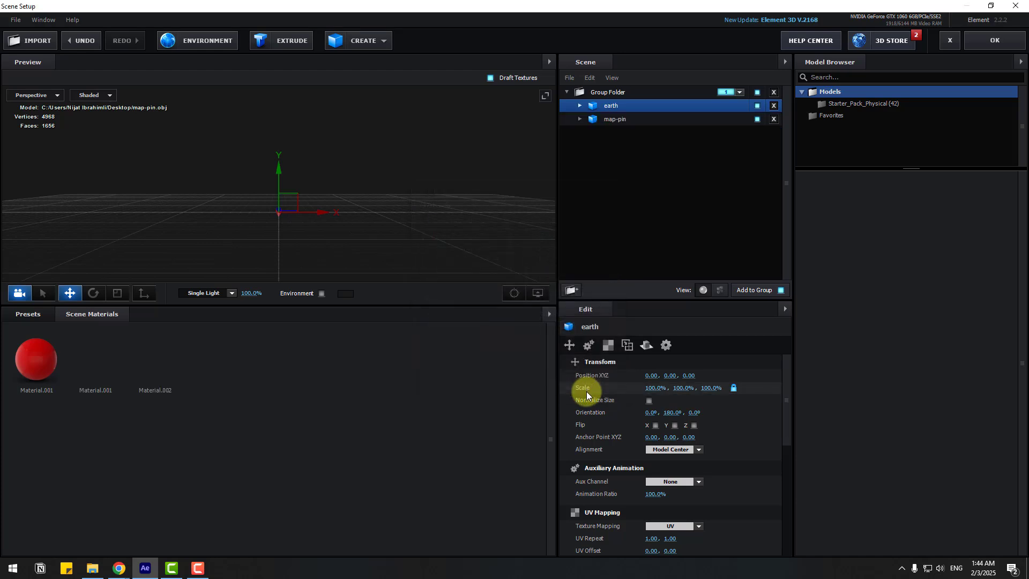
- Enable Normalize Size for both the earth and the map-pin models
{"action": "left_click", "coordinate": [649, 400]}
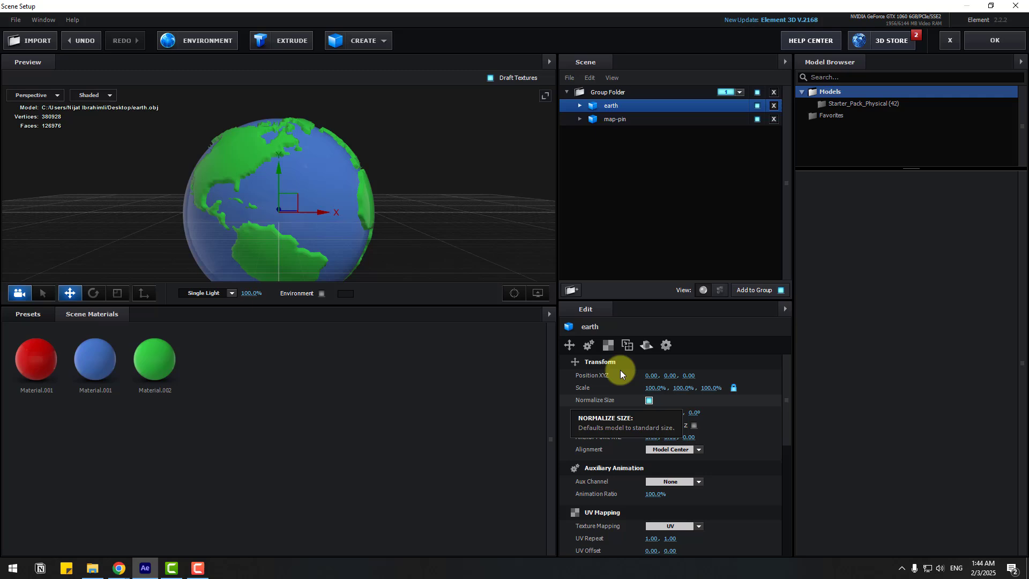
{"action": "left_click", "coordinate": [616, 119]}
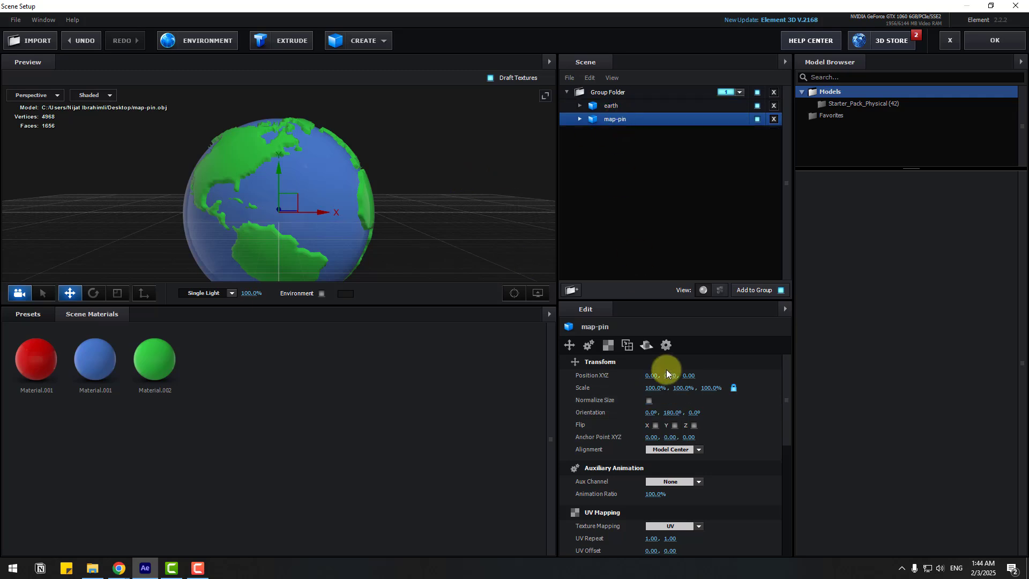
{"action": "left_click", "coordinate": [649, 400]}
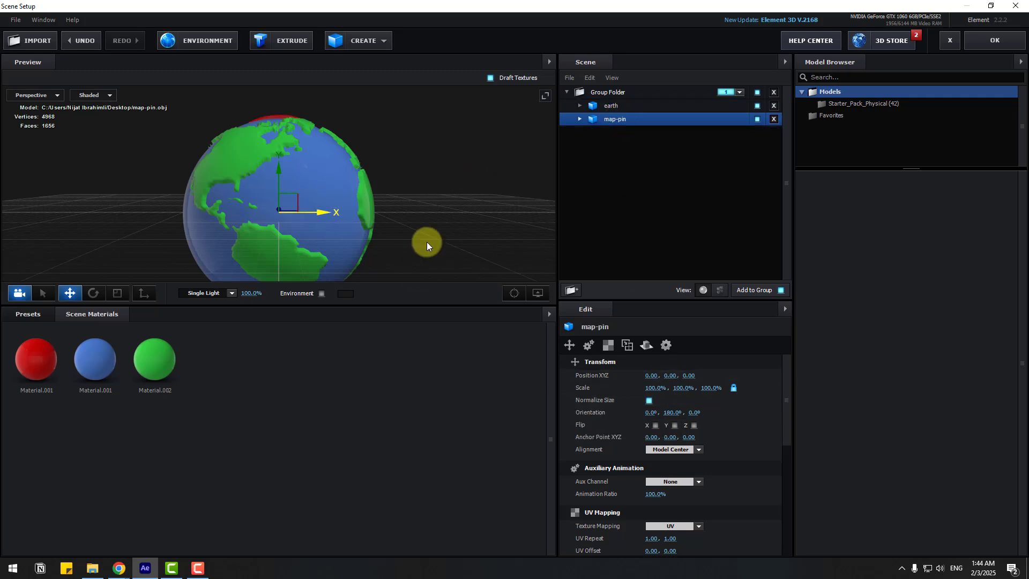
- Move the map-pin out of the globe to about -1.58 on the Z axis and hide it in the scene
{"action": "left_click_drag", "start_coordinate": [427, 241], "coordinate": [315, 226]}
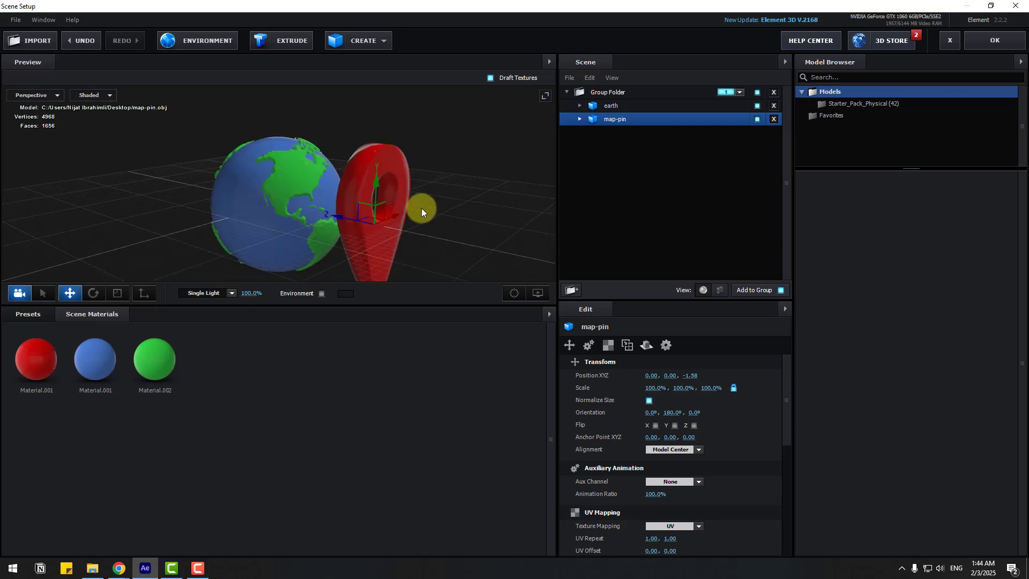
{"action": "left_click", "coordinate": [757, 120]}
{"action": "left_click_drag", "start_coordinate": [310, 182], "coordinate": [551, 139]}
- Expand the earth model and toggle the visibility of Material.001 and Material.002 to check which parts each covers
{"action": "left_click", "coordinate": [580, 106]}
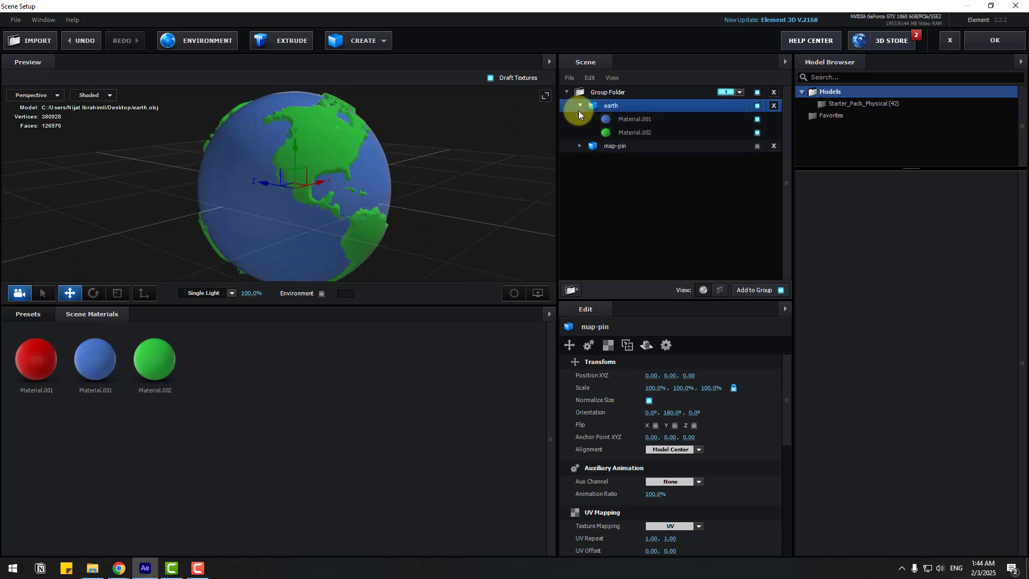
{"action": "left_click", "coordinate": [645, 120]}
{"action": "left_click", "coordinate": [756, 119]}
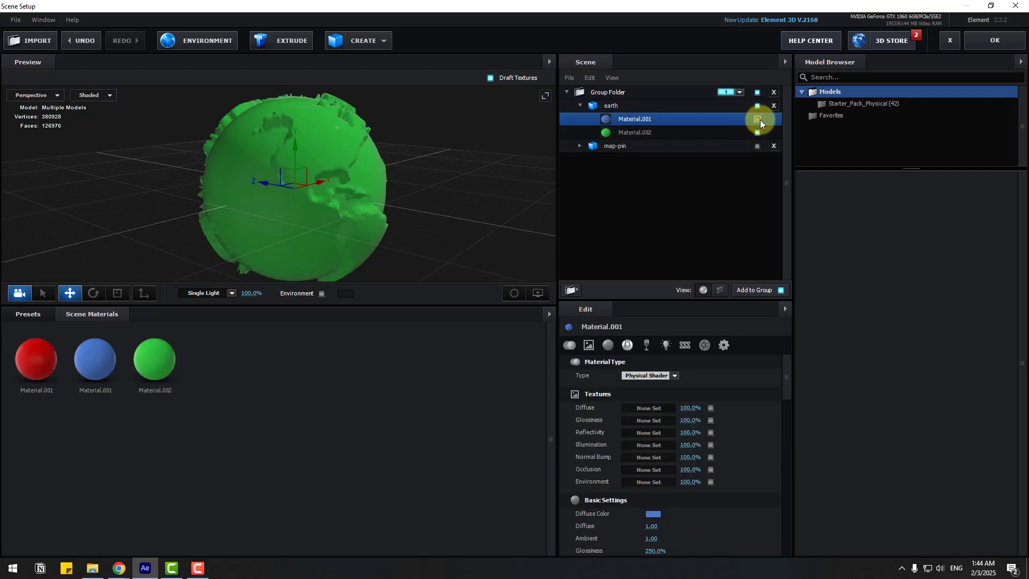
{"action": "left_click", "coordinate": [758, 119]}
{"action": "left_click", "coordinate": [641, 135]}
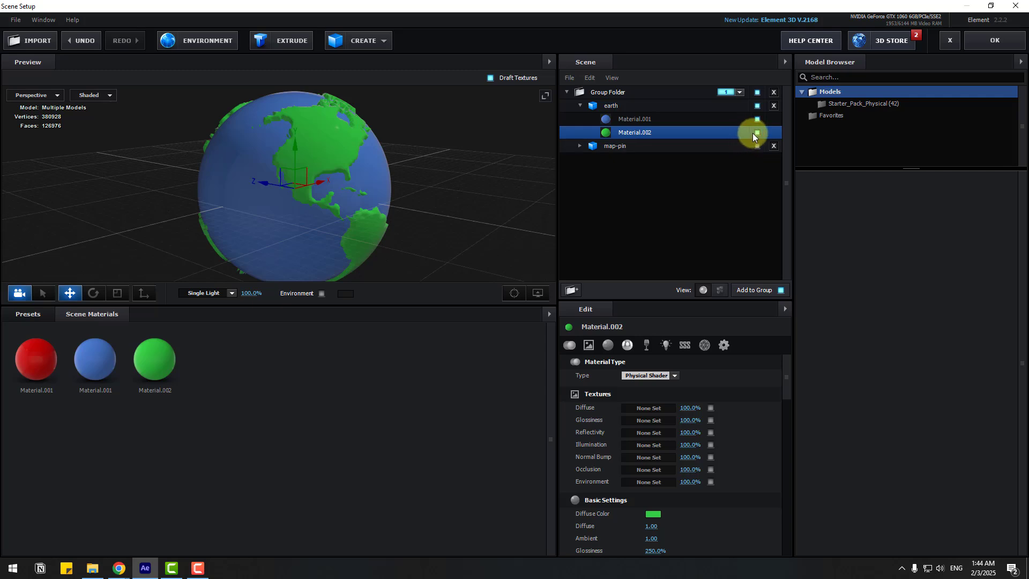
{"action": "left_click", "coordinate": [756, 132]}
{"action": "left_click", "coordinate": [756, 133]}
- Apply the Flat_Color preset from the Physical materials to the earth's ocean surface
{"action": "scroll", "coordinate": [433, 223], "scroll_direction": "down", "scroll_amount": 2}
{"action": "left_click_drag", "start_coordinate": [433, 223], "coordinate": [395, 233]}
{"action": "left_click", "coordinate": [30, 316]}
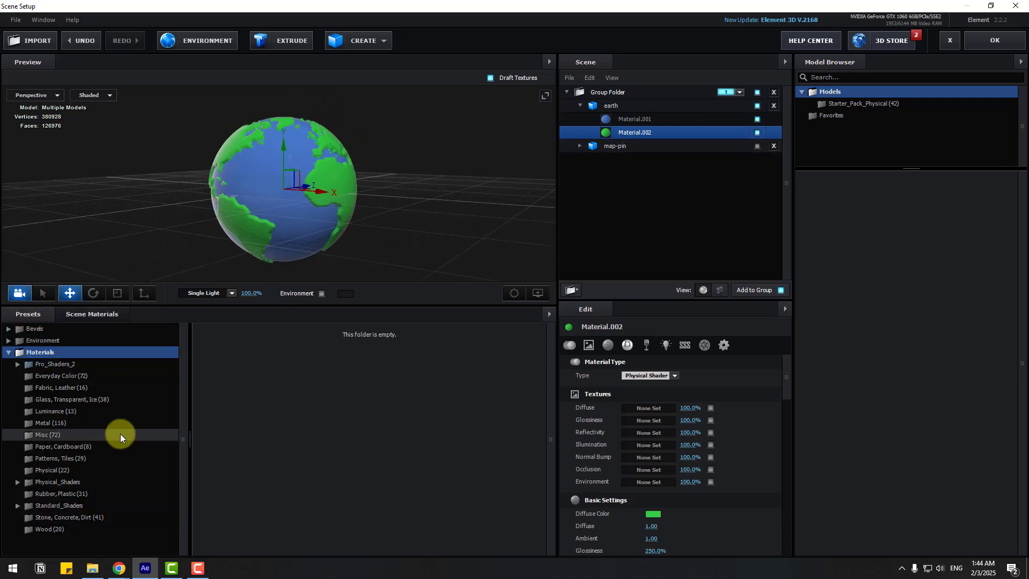
{"action": "left_click", "coordinate": [56, 471]}
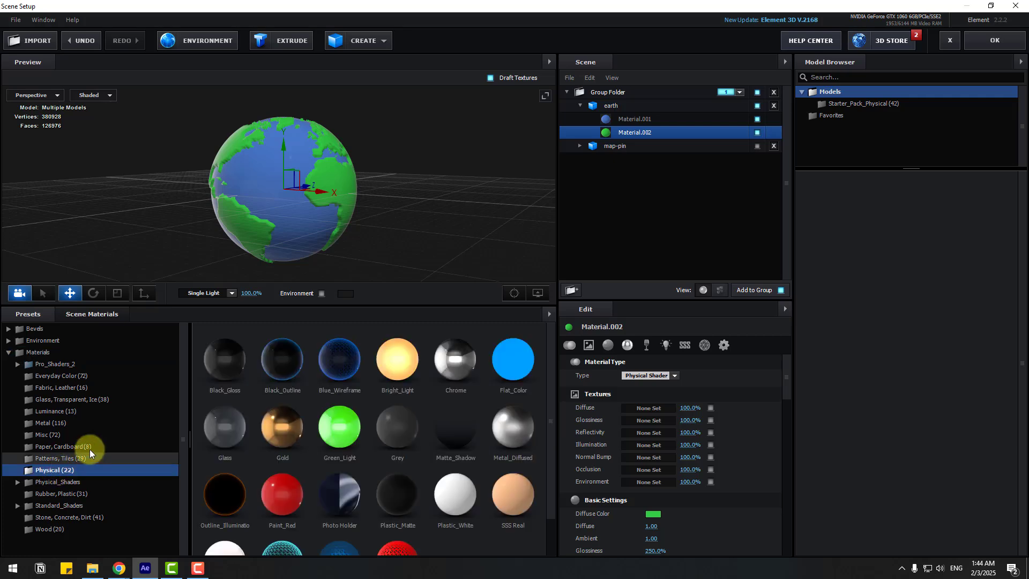
{"action": "left_click_drag", "start_coordinate": [509, 381], "coordinate": [259, 172]}
{"action": "scroll", "coordinate": [257, 187], "scroll_direction": "up", "scroll_amount": 5}
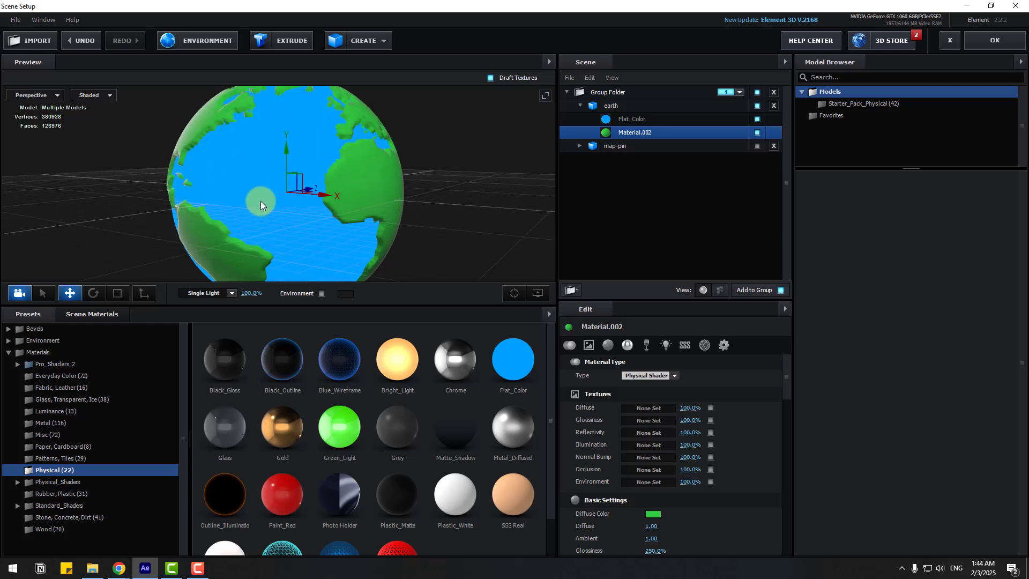
- Enlarge the preview area and set the ocean Flat_Color material's Diffuse to 4.00 and Ambient to 0.05
{"action": "left_click", "coordinate": [631, 119]}
{"action": "left_click_drag", "start_coordinate": [435, 305], "coordinate": [436, 420]}
{"action": "scroll", "coordinate": [608, 406], "scroll_direction": "down", "scroll_amount": 1}
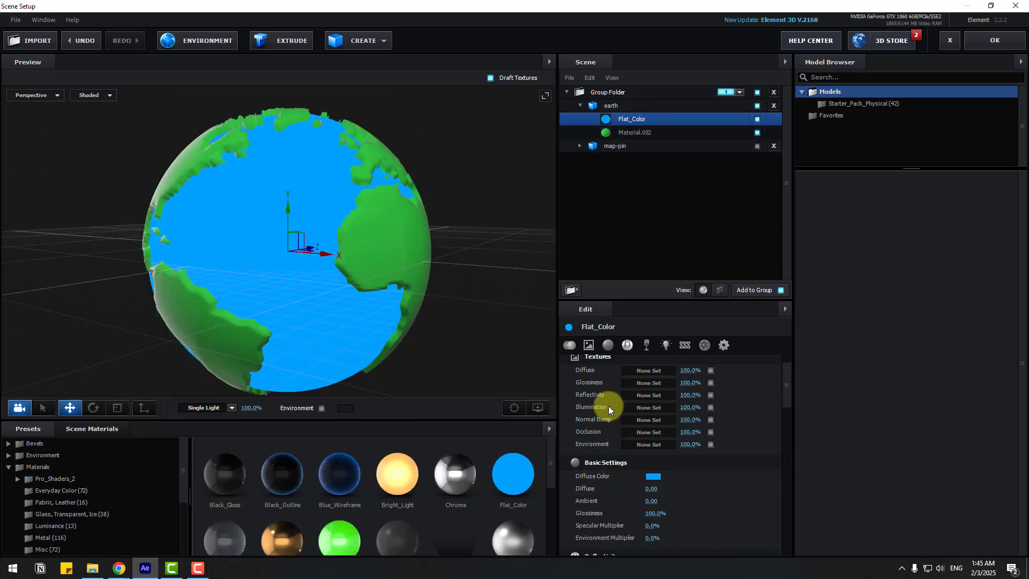
{"action": "scroll", "coordinate": [613, 471], "scroll_direction": "down", "scroll_amount": 3}
{"action": "scroll", "coordinate": [631, 464], "scroll_direction": "up", "scroll_amount": 1}
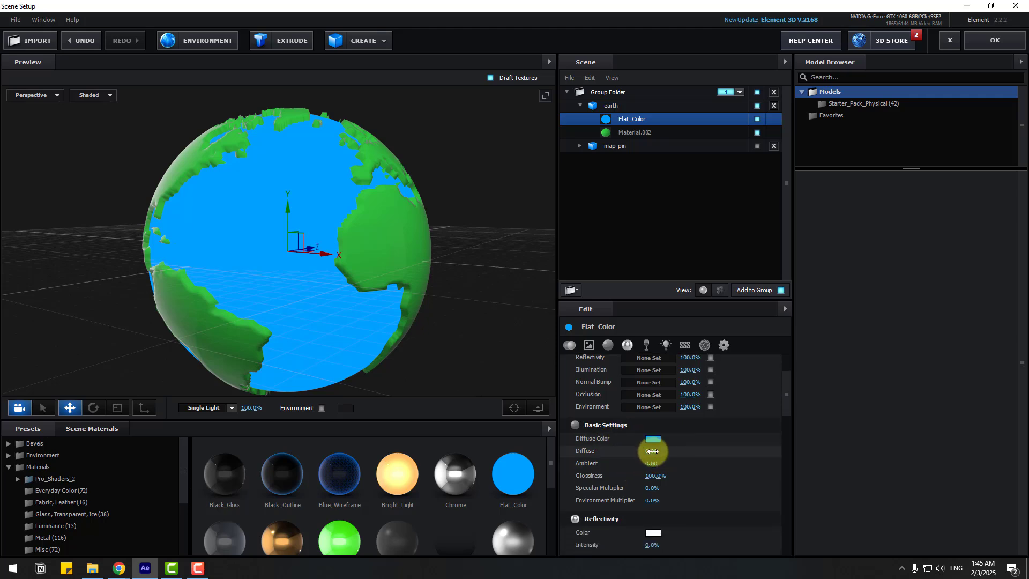
{"action": "type", "text": "4"}
{"action": "key", "text": "Return"}
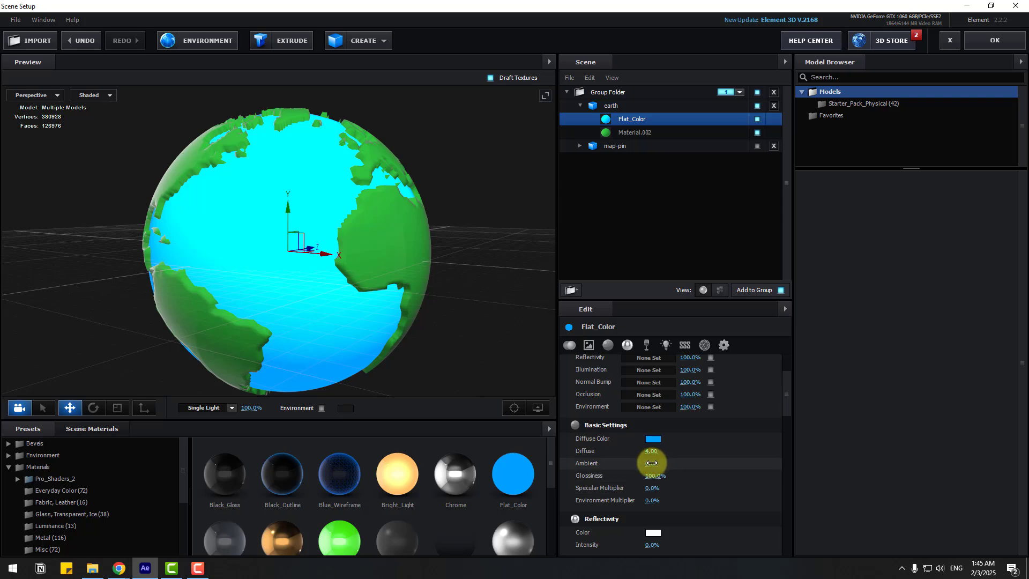
{"action": "left_click", "coordinate": [651, 463]}
{"action": "type", "text": "3.0"}
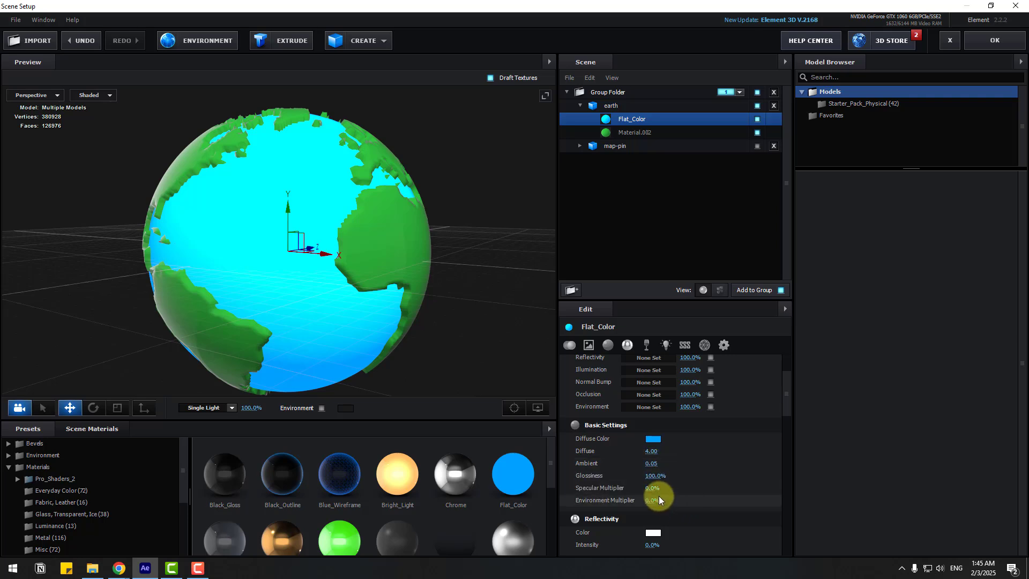
- Set the ocean material's Glossiness to 50% and Environment Multiplier to 325%
{"action": "left_click", "coordinate": [655, 475]}
{"action": "left_click", "coordinate": [652, 501]}
{"action": "type", "text": "325"}
{"action": "key", "text": "Return"}
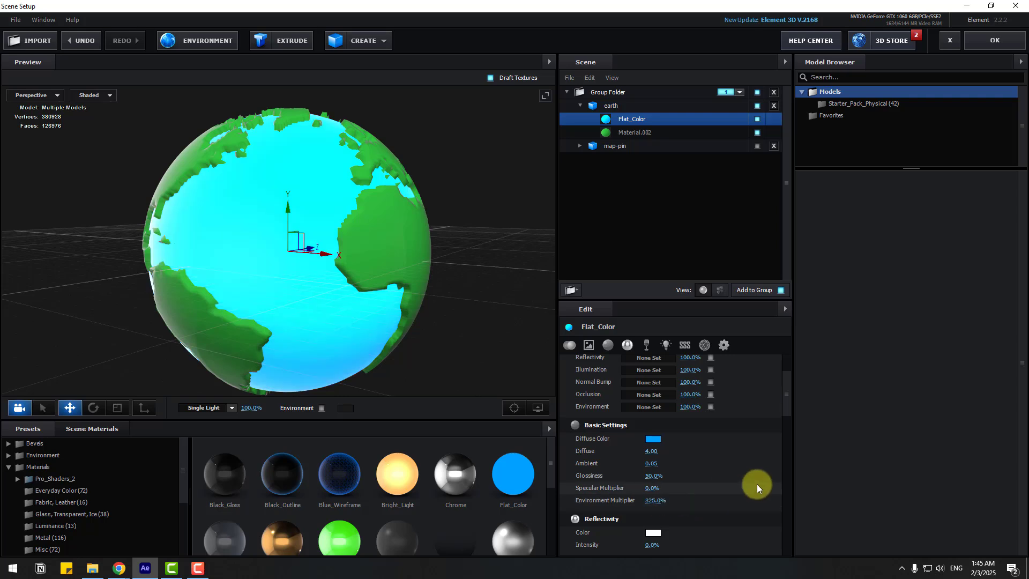
- Switch the preview lighting to 100 Ambient and inspect the globe under it
{"action": "left_click_drag", "start_coordinate": [241, 273], "coordinate": [343, 305]}
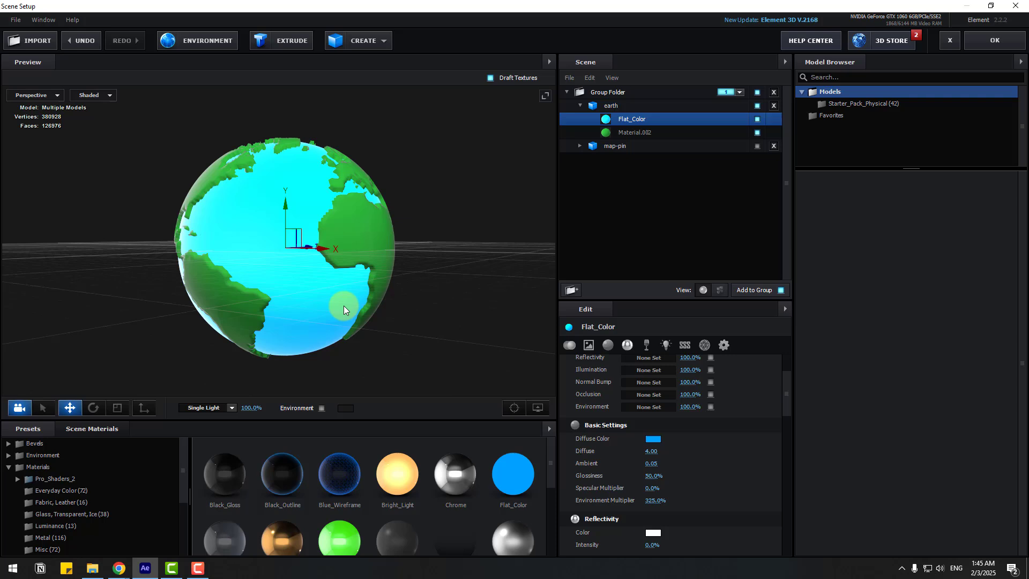
{"action": "left_click", "coordinate": [212, 408]}
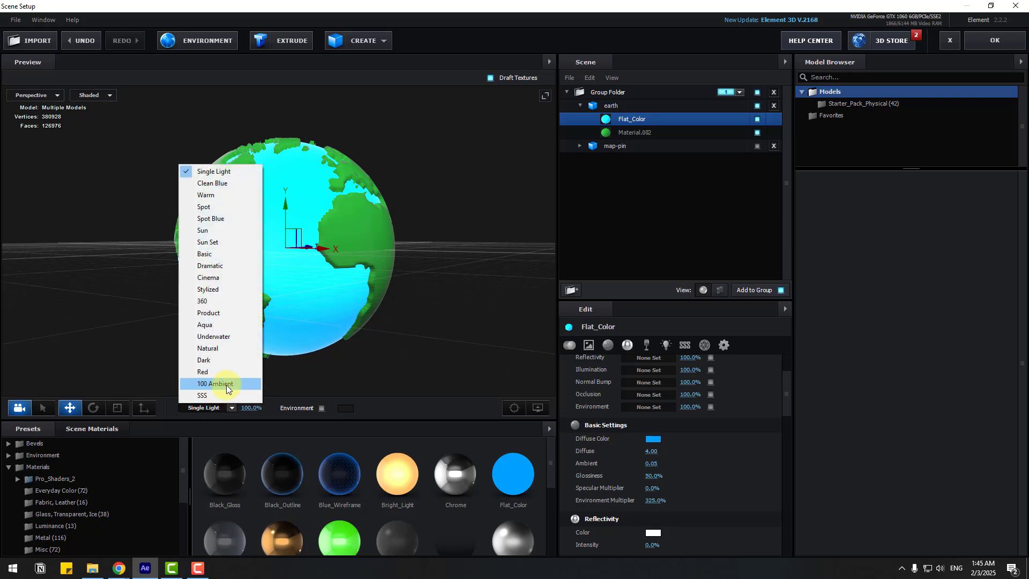
{"action": "left_click", "coordinate": [221, 384]}
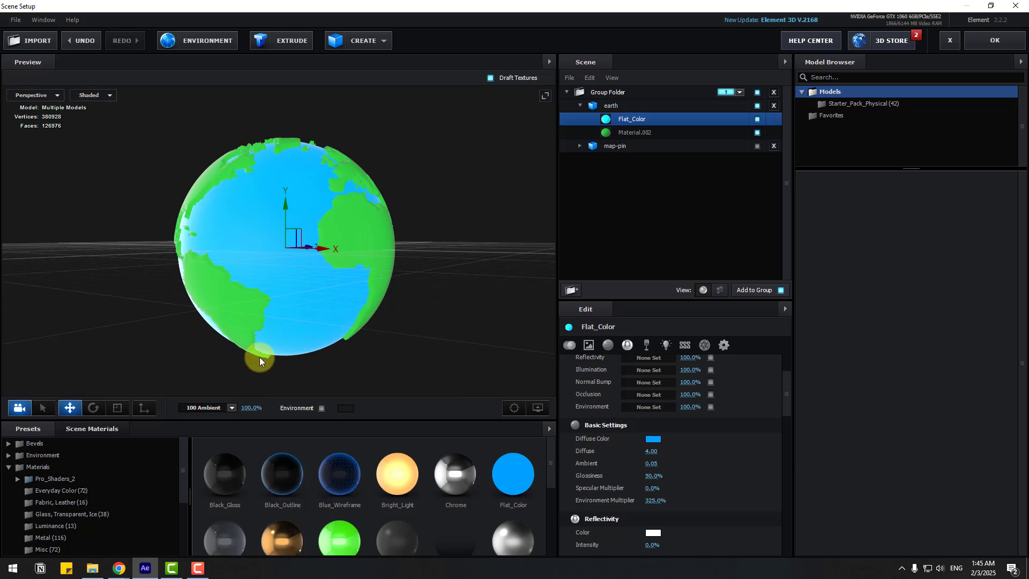
{"action": "left_click_drag", "start_coordinate": [259, 356], "coordinate": [225, 312]}
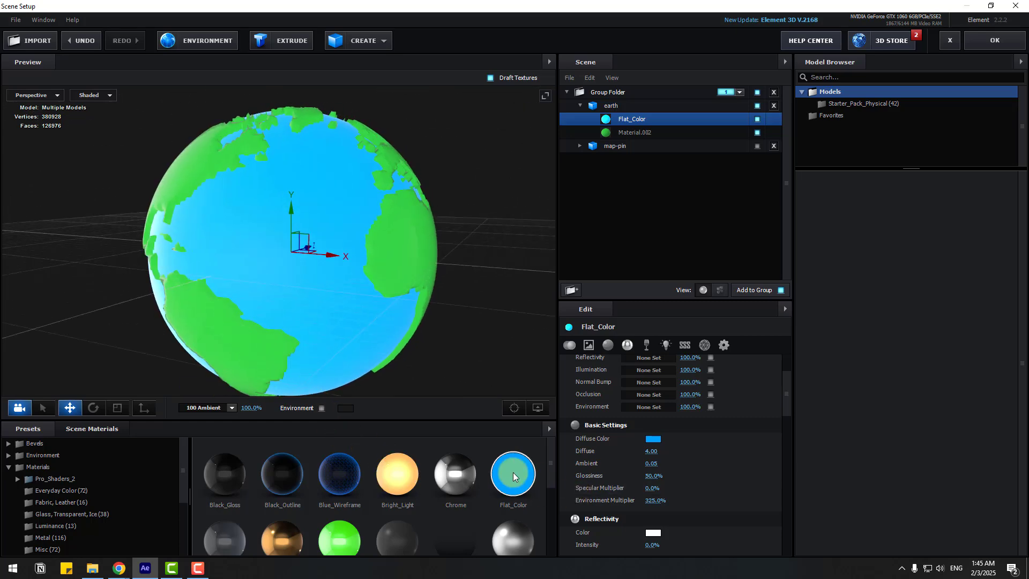
- Apply the Flat_Color preset to the earth's continents and change that material's diffuse color to light green
{"action": "left_click_drag", "start_coordinate": [511, 474], "coordinate": [410, 236]}
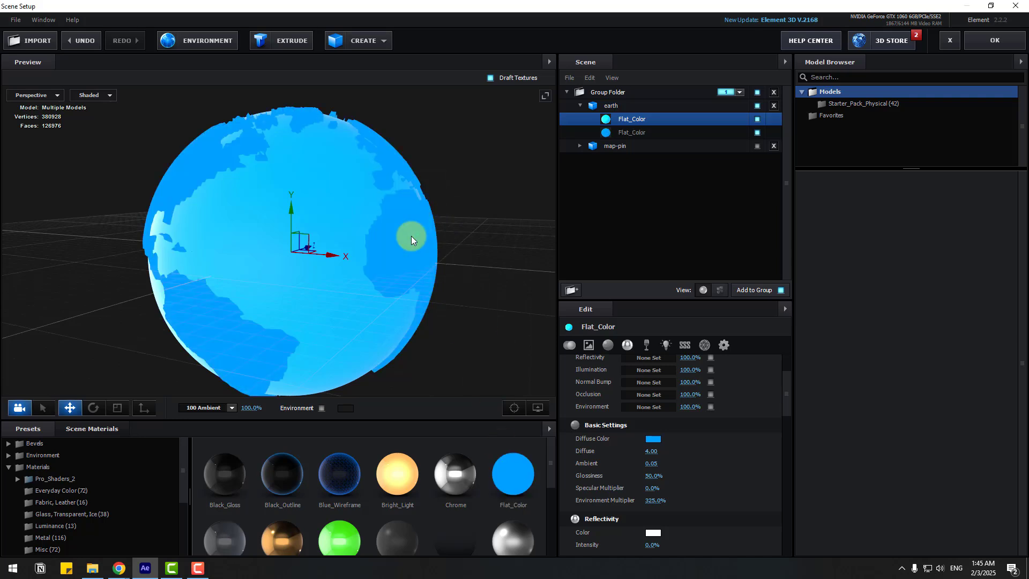
{"action": "left_click", "coordinate": [631, 133]}
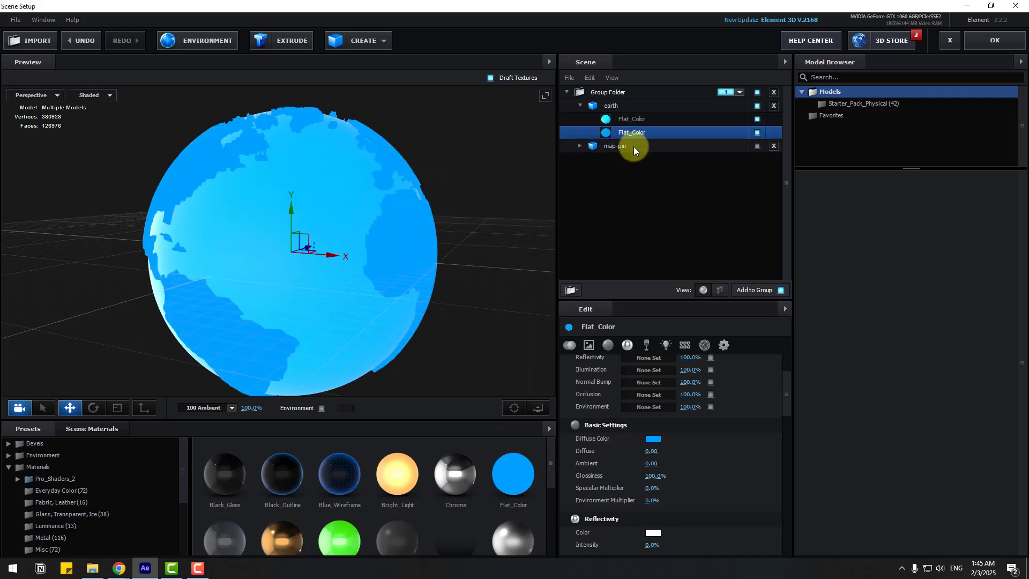
{"action": "left_click", "coordinate": [654, 440]}
{"action": "left_click", "coordinate": [702, 474]}
{"action": "left_click_drag", "start_coordinate": [667, 402], "coordinate": [643, 385]}
{"action": "left_click", "coordinate": [721, 512]}
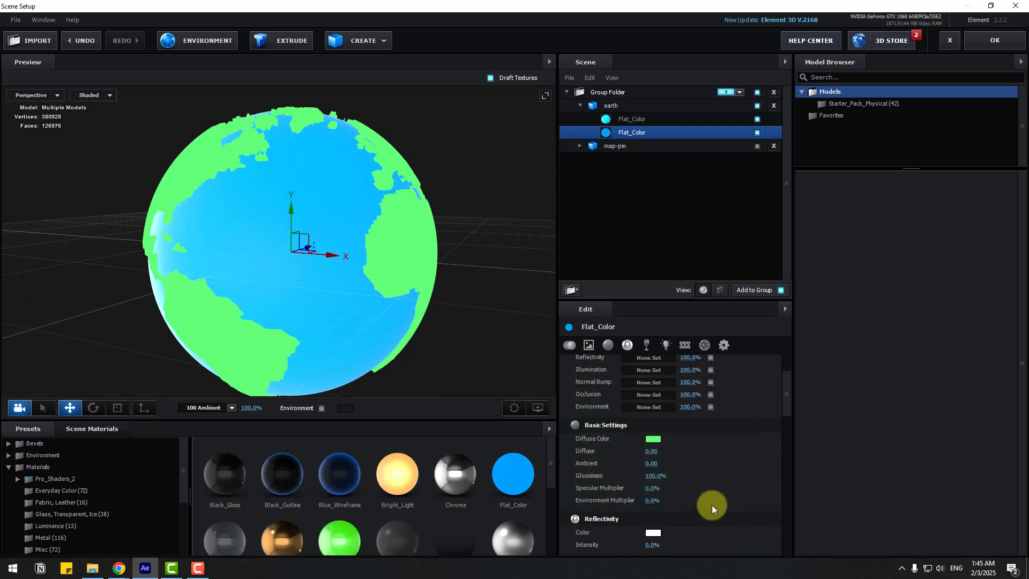
- Set the continents material's Diffuse to 4.00 and Ambient to 0.05
{"action": "left_click", "coordinate": [652, 461]}
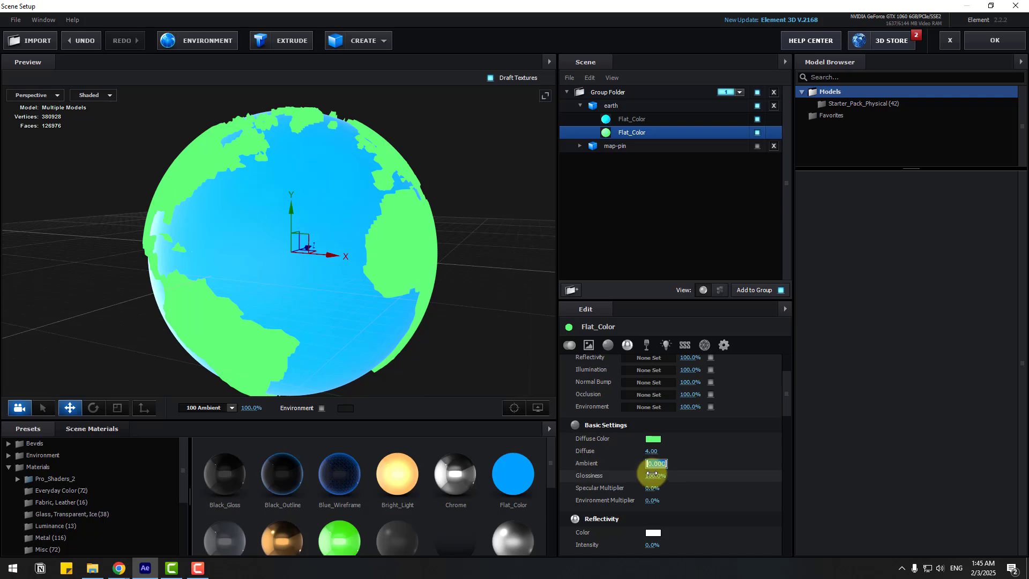
{"action": "type", "text": "0.05"}
{"action": "key", "text": "Return"}
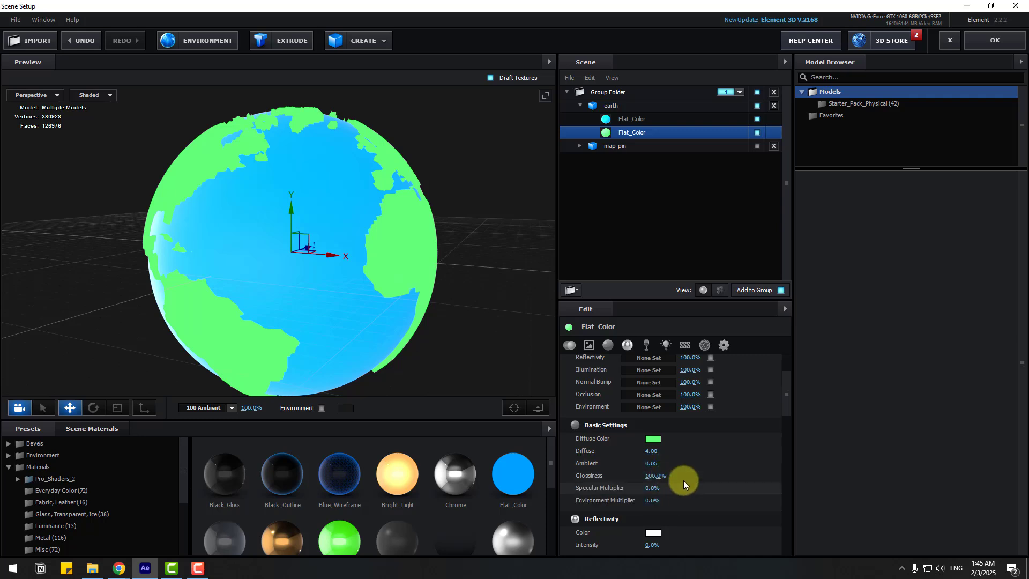
- Set the continents material's Glossiness to 50% and Environment Multiplier to 325%
{"action": "left_click", "coordinate": [658, 475]}
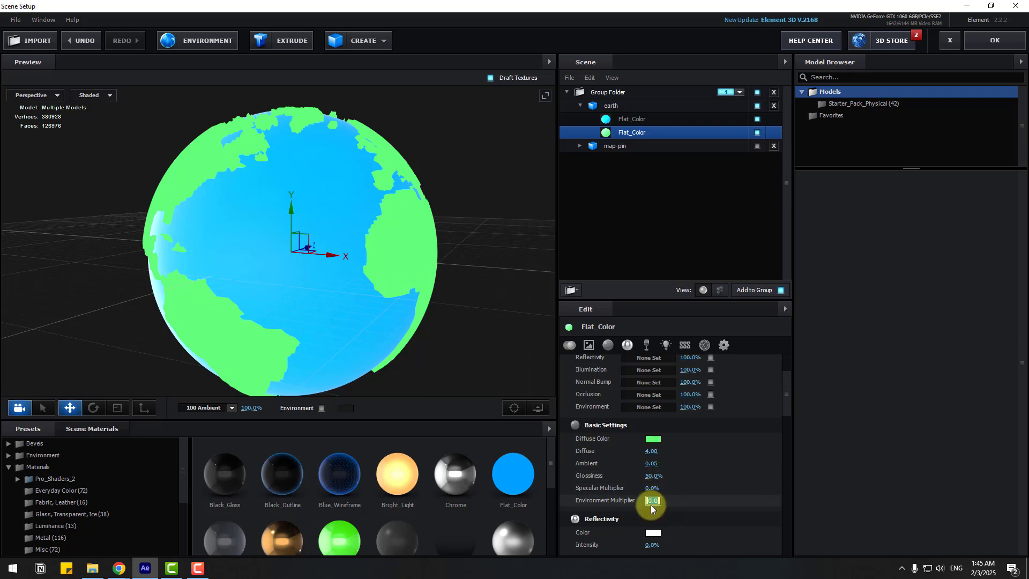
{"action": "left_click", "coordinate": [650, 504]}
{"action": "type", "text": "325"}
{"action": "key", "text": "Return"}
- Turn on ambient occlusion display for the preview and inspect the globe's shading from several angles
{"action": "scroll", "coordinate": [228, 298], "scroll_direction": "down", "scroll_amount": 2}
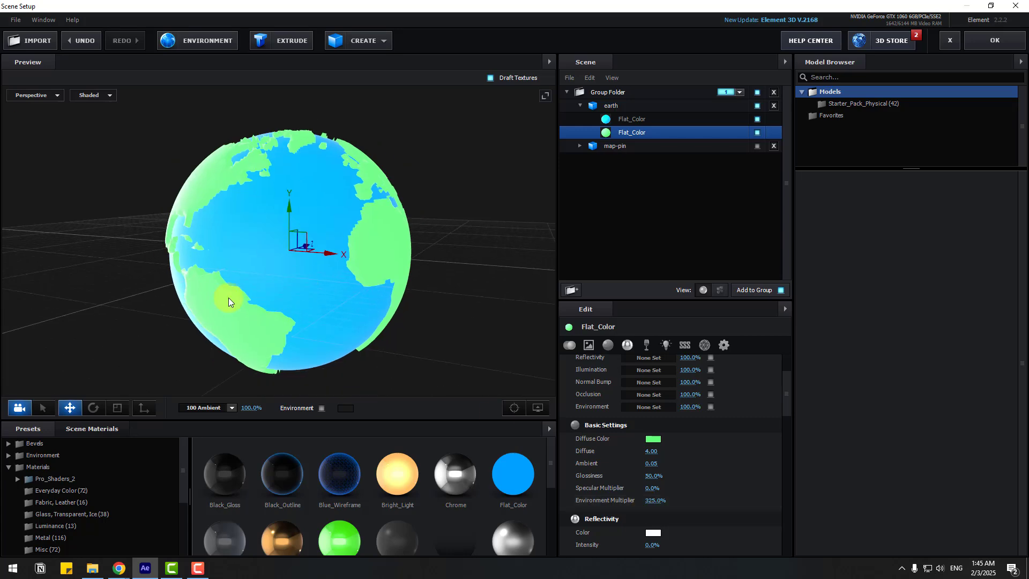
{"action": "left_click_drag", "start_coordinate": [228, 298], "coordinate": [439, 385]}
{"action": "left_click", "coordinate": [536, 408]}
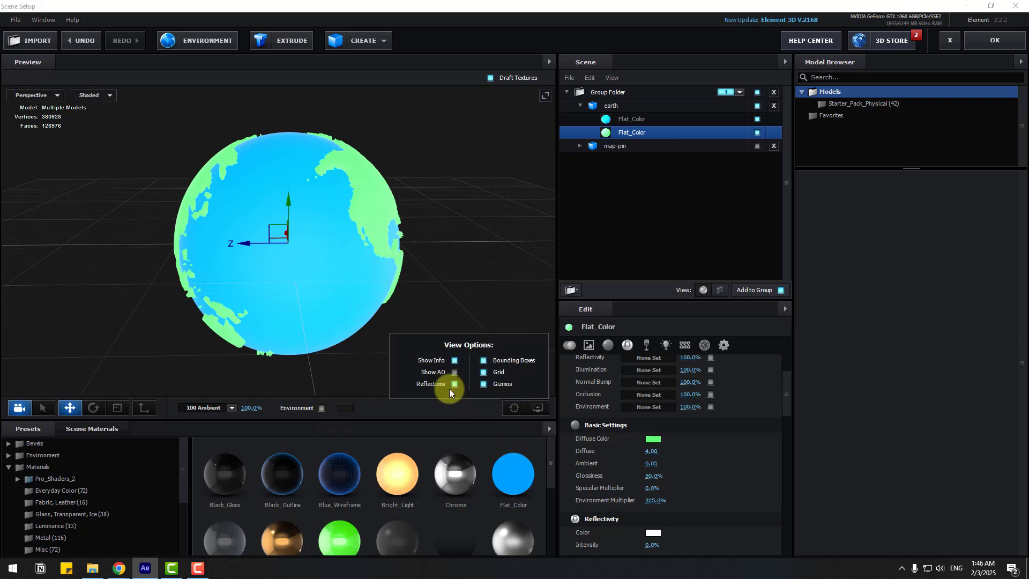
{"action": "left_click", "coordinate": [454, 374]}
{"action": "scroll", "coordinate": [394, 224], "scroll_direction": "up", "scroll_amount": 2}
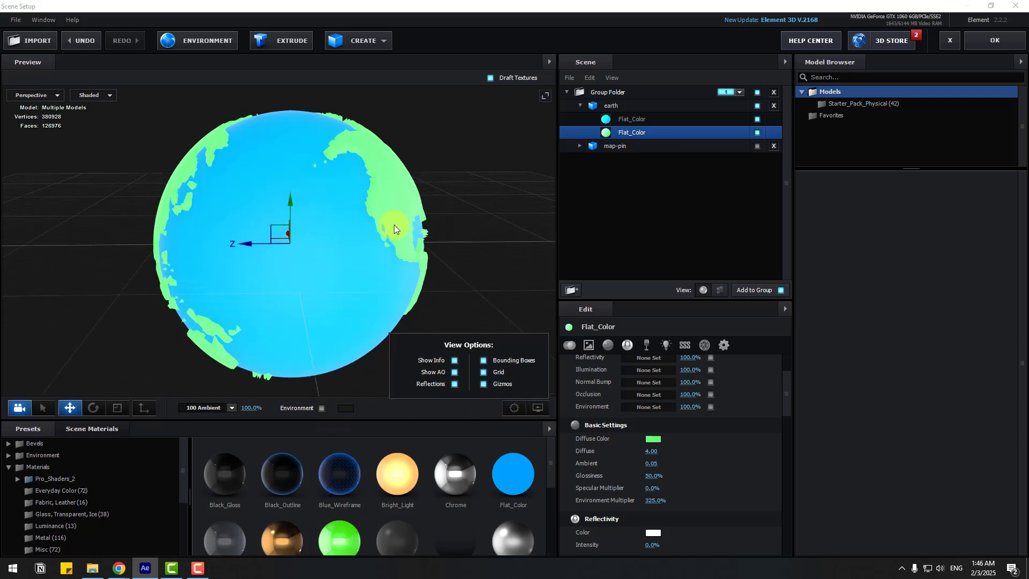
{"action": "left_click", "coordinate": [436, 246]}
{"action": "scroll", "coordinate": [404, 219], "scroll_direction": "up", "scroll_amount": 4}
{"action": "left_click_drag", "start_coordinate": [404, 220], "coordinate": [443, 218]}
{"action": "scroll", "coordinate": [423, 213], "scroll_direction": "down", "scroll_amount": 5}
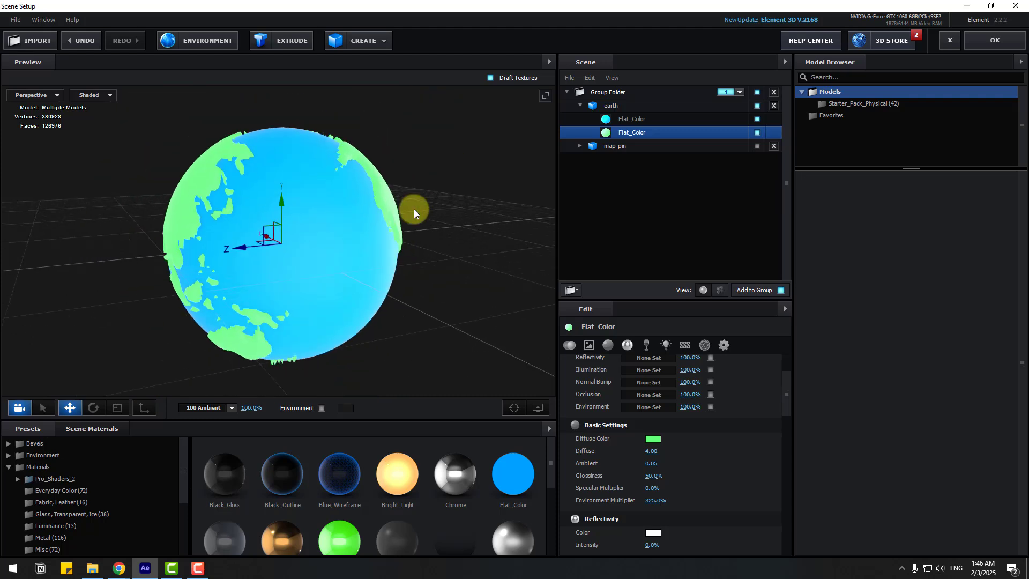
- Make the map-pin model visible and assign it to auxiliary animation Channel 1
{"action": "left_click", "coordinate": [618, 148]}
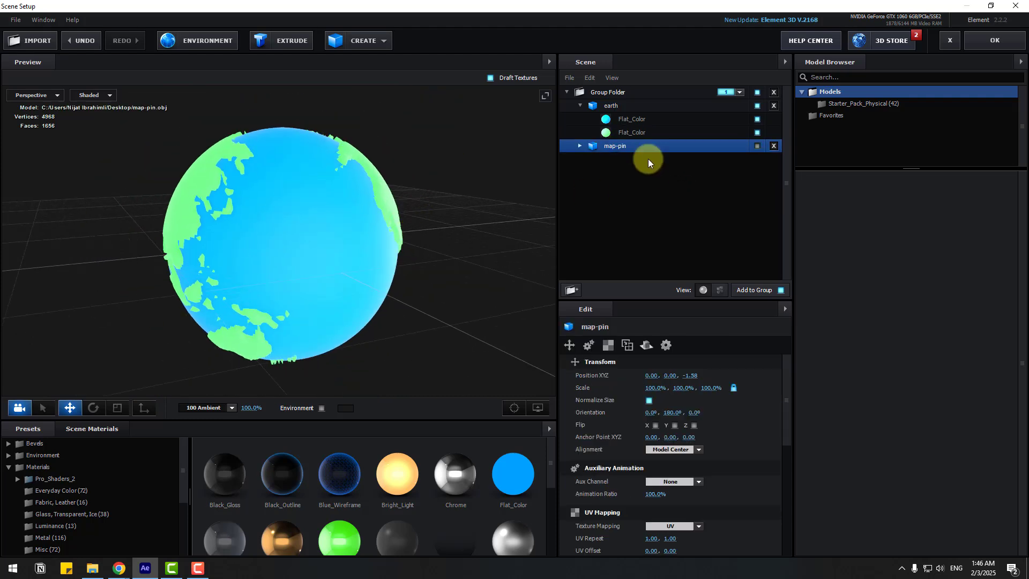
{"action": "left_click", "coordinate": [756, 146]}
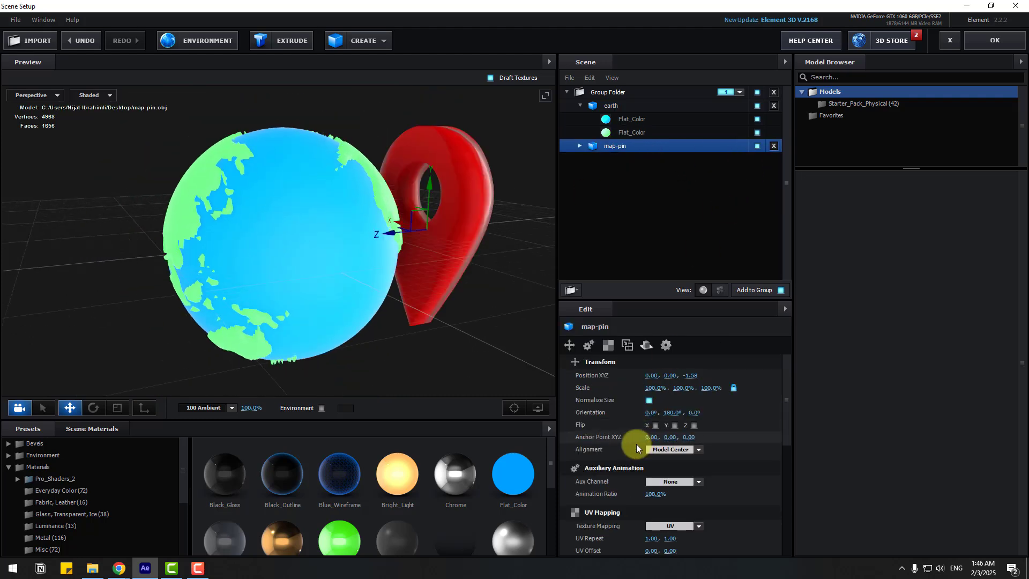
{"action": "left_click", "coordinate": [681, 484]}
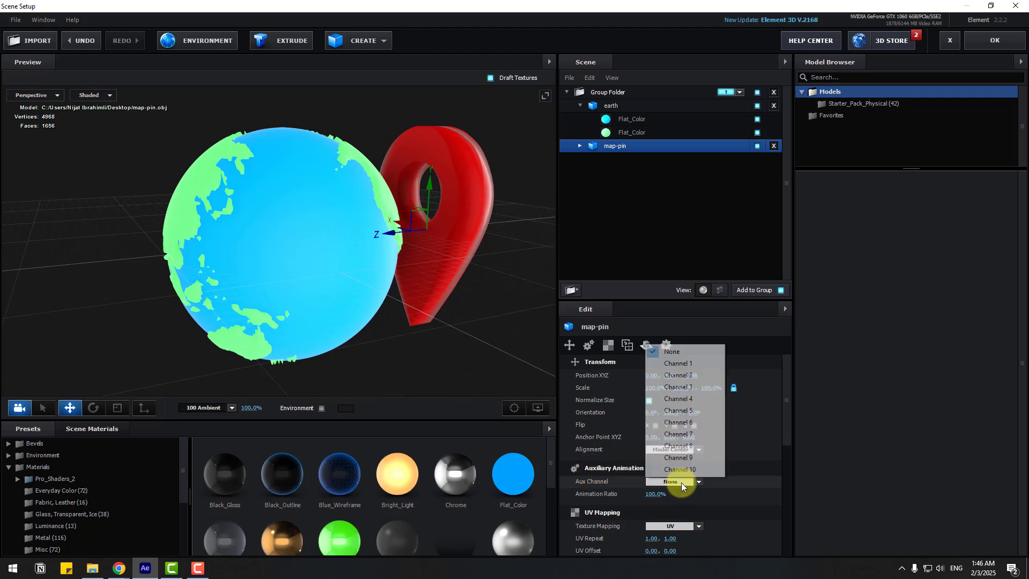
{"action": "left_click", "coordinate": [686, 364]}
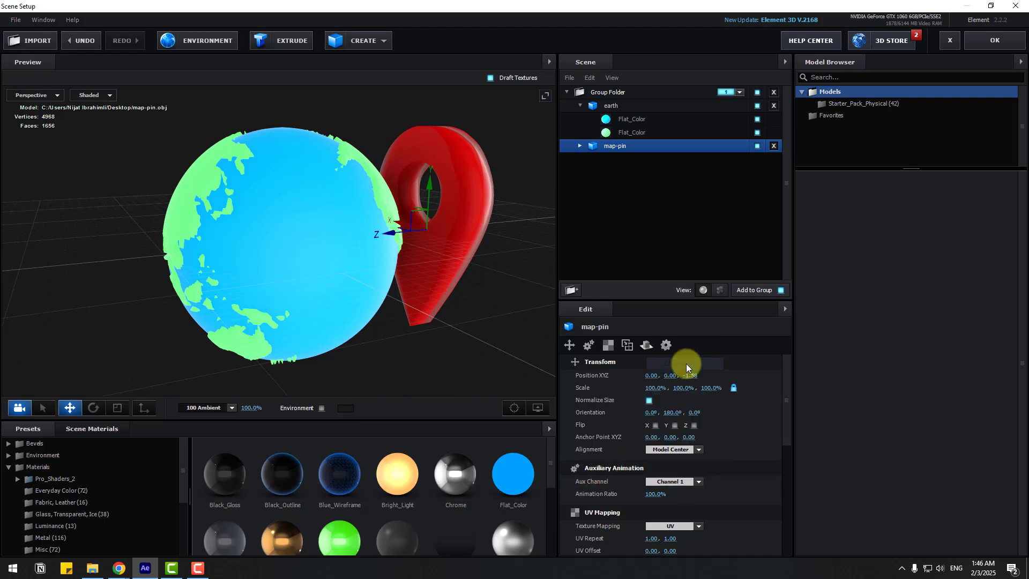
- Apply the Flat_Color preset to the map pin and change its material's diffuse color to red DC4040
{"action": "left_click_drag", "start_coordinate": [461, 302], "coordinate": [438, 349]}
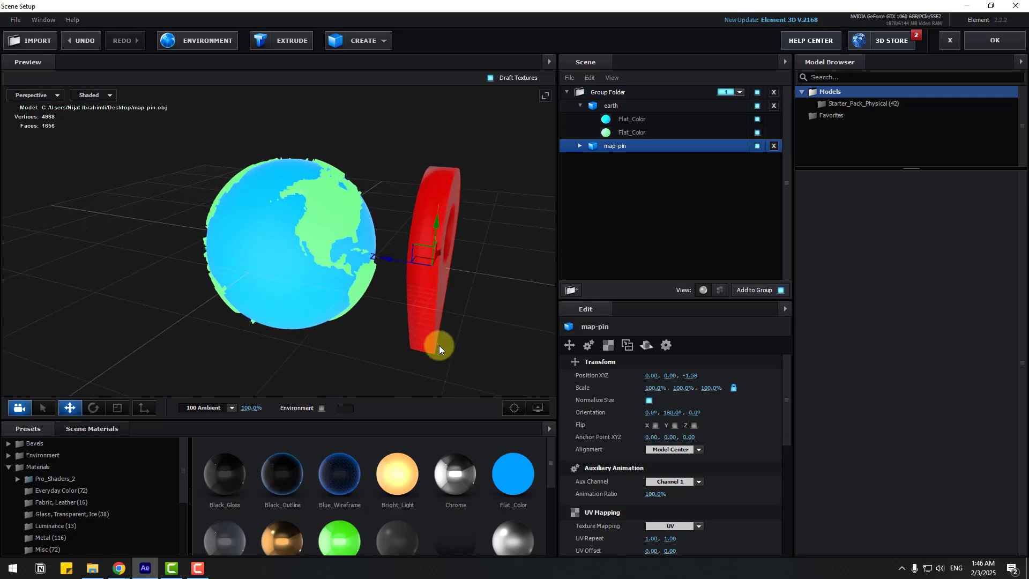
{"action": "left_click_drag", "start_coordinate": [513, 474], "coordinate": [432, 195]}
{"action": "left_click", "coordinate": [579, 145]}
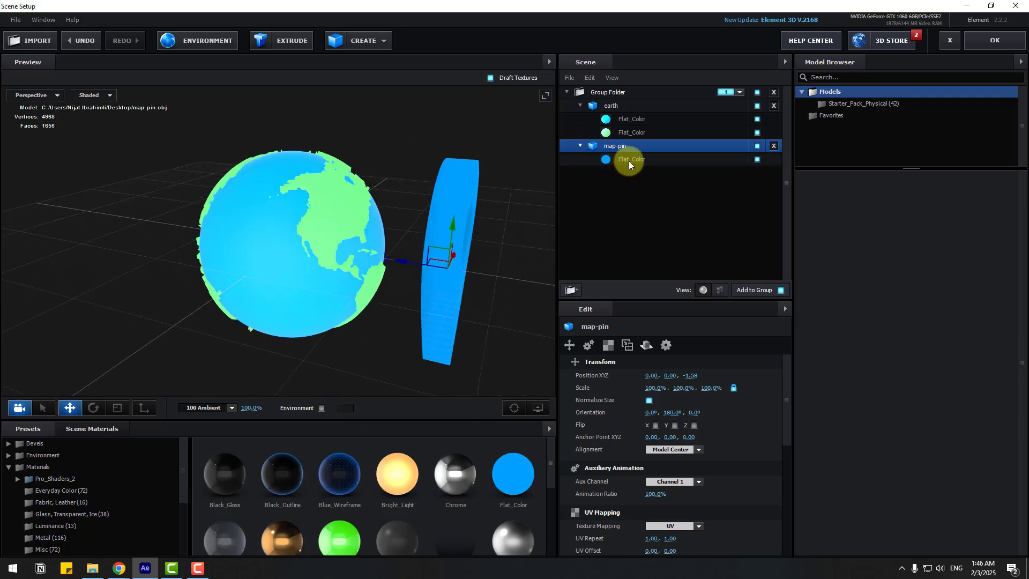
{"action": "left_click", "coordinate": [628, 161]}
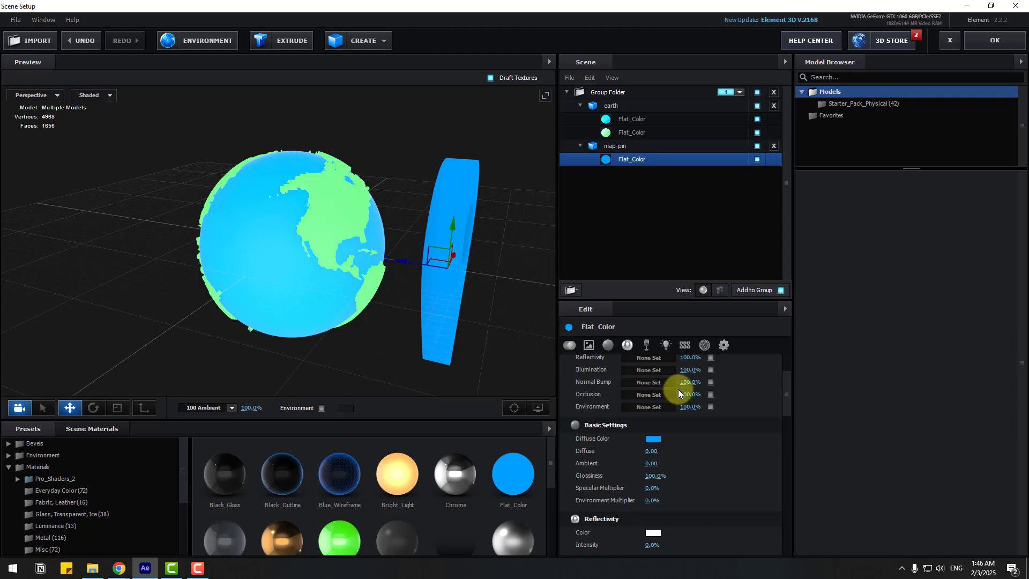
{"action": "left_click", "coordinate": [654, 439]}
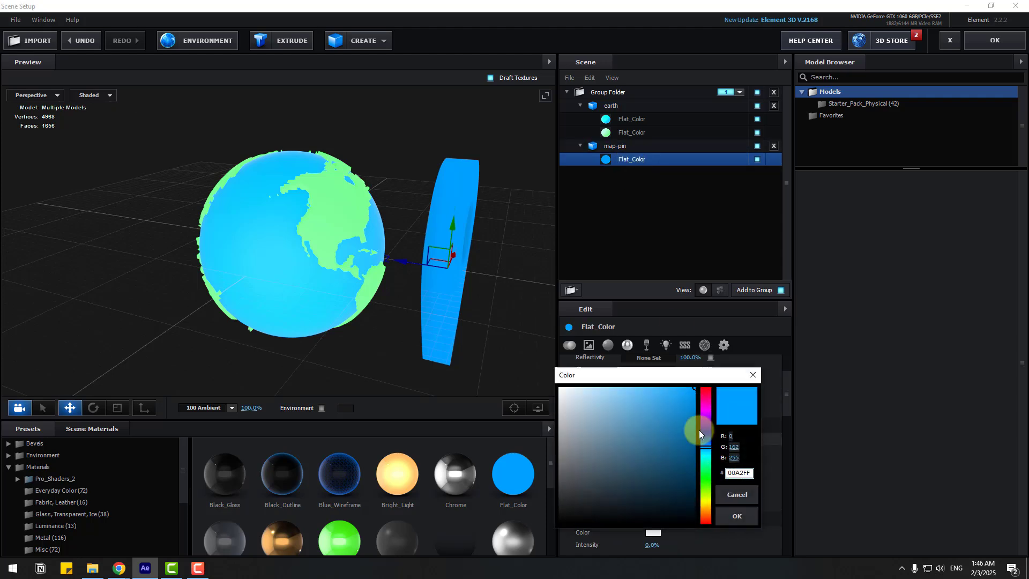
{"action": "left_click_drag", "start_coordinate": [699, 430], "coordinate": [706, 381]}
{"action": "left_click", "coordinate": [654, 414]}
{"action": "left_click", "coordinate": [750, 519]}
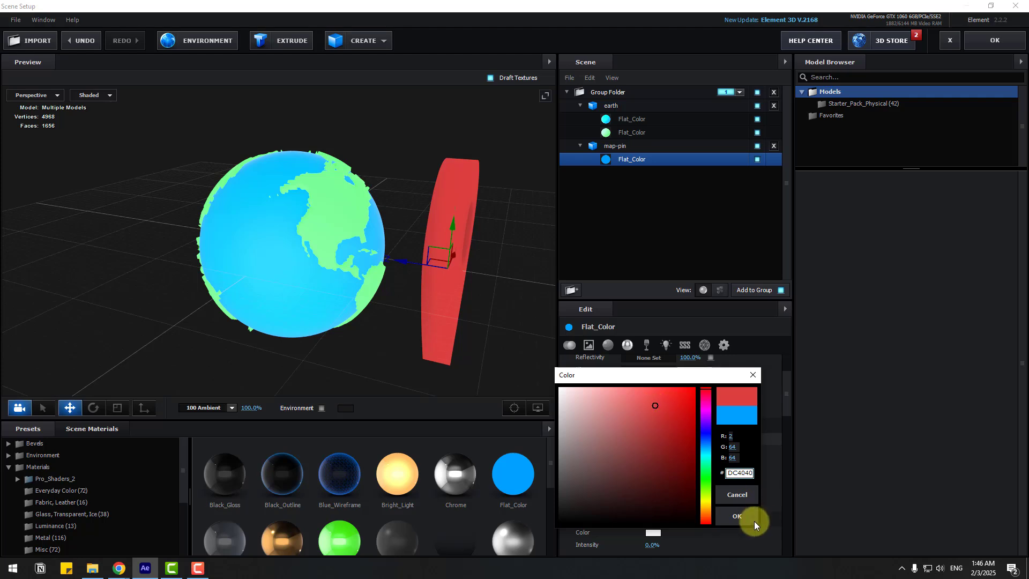
- Set the map pin material's Diffuse to 5.00, Glossiness to 50% and Environment Multiplier to 325%
{"action": "left_click_drag", "start_coordinate": [499, 262], "coordinate": [444, 276]}
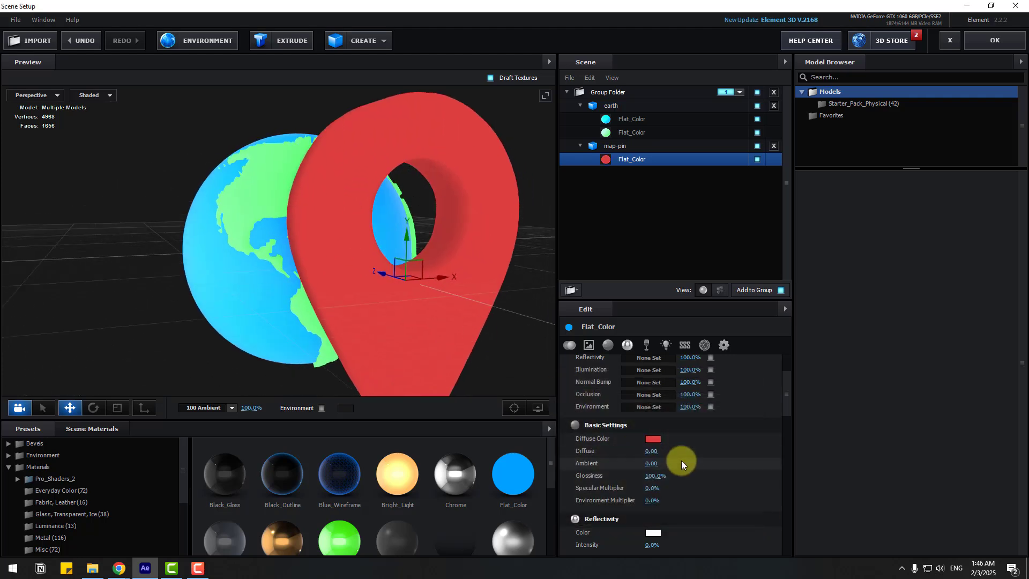
{"action": "left_click", "coordinate": [655, 453]}
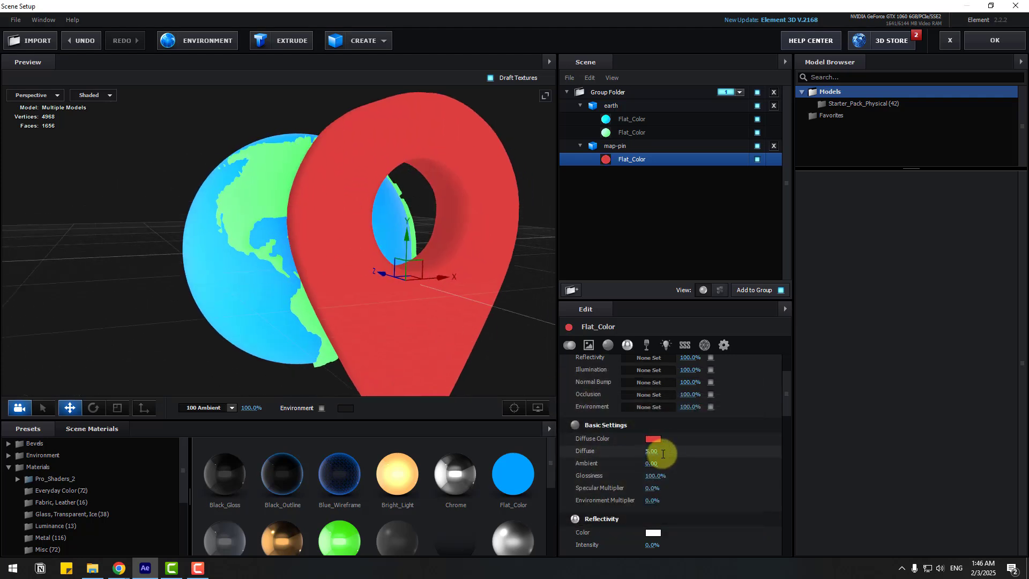
{"action": "left_click", "coordinate": [655, 476]}
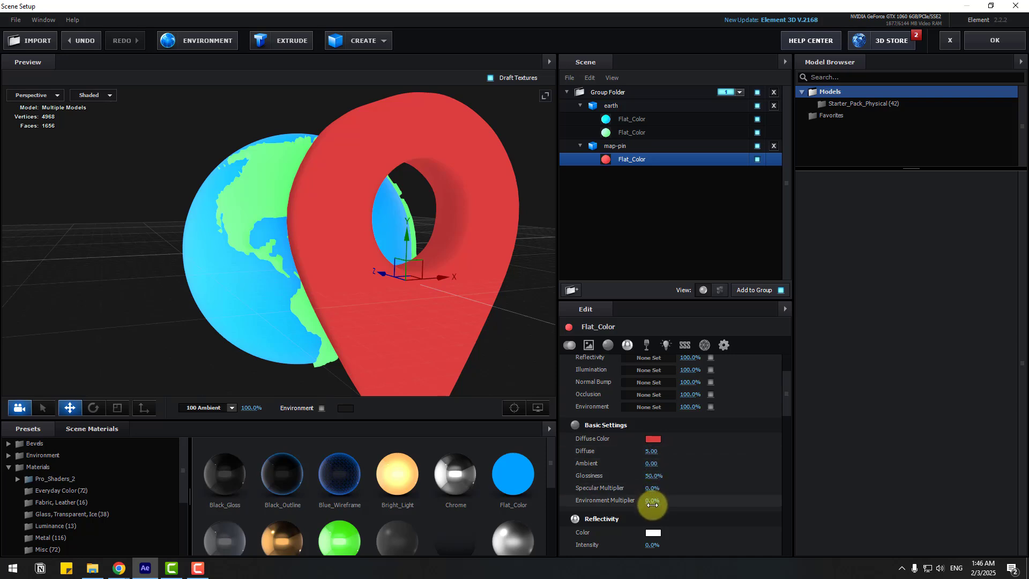
{"action": "left_click_drag", "start_coordinate": [652, 503], "coordinate": [714, 494]}
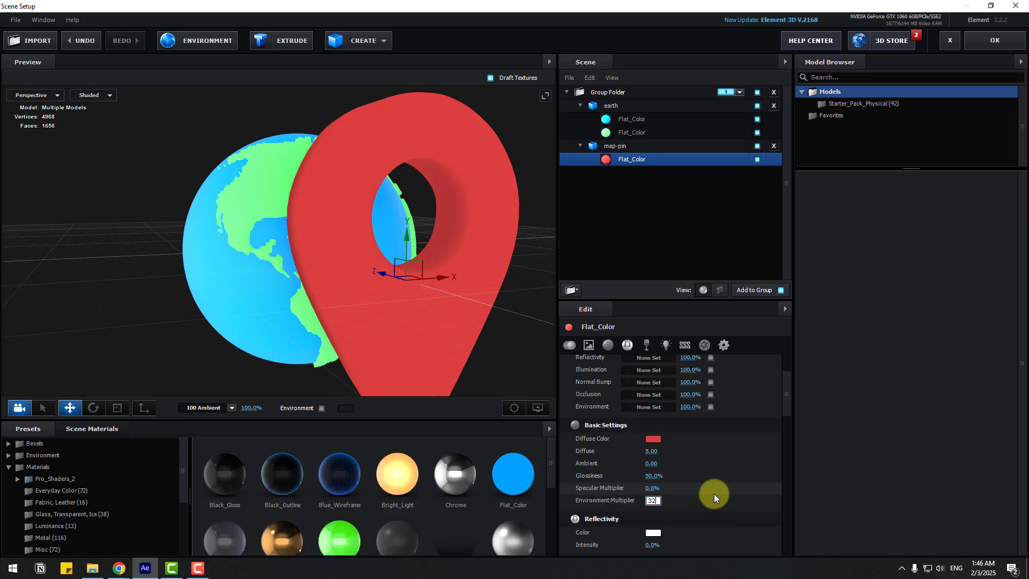
{"action": "left_click_drag", "start_coordinate": [401, 274], "coordinate": [346, 305]}
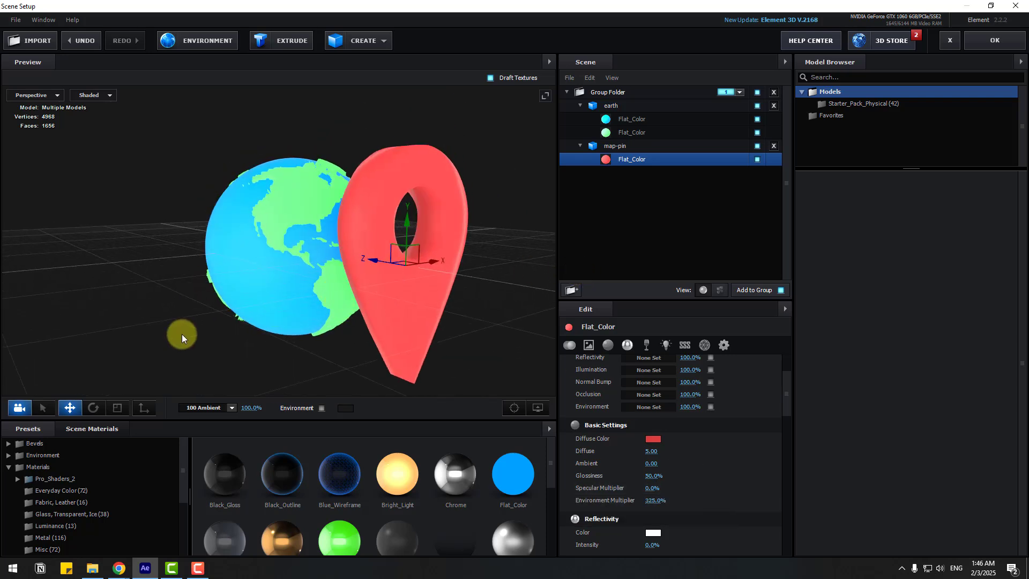
- In the Left view, move the map pin's anchor point straight down to the pin's bottom tip
{"action": "left_click", "coordinate": [116, 407]}
{"action": "left_click_drag", "start_coordinate": [419, 250], "coordinate": [342, 337]}
{"action": "scroll", "coordinate": [426, 332], "scroll_direction": "up", "scroll_amount": 3}
{"action": "left_click_drag", "start_coordinate": [426, 332], "coordinate": [375, 330]}
{"action": "left_click", "coordinate": [67, 92]}
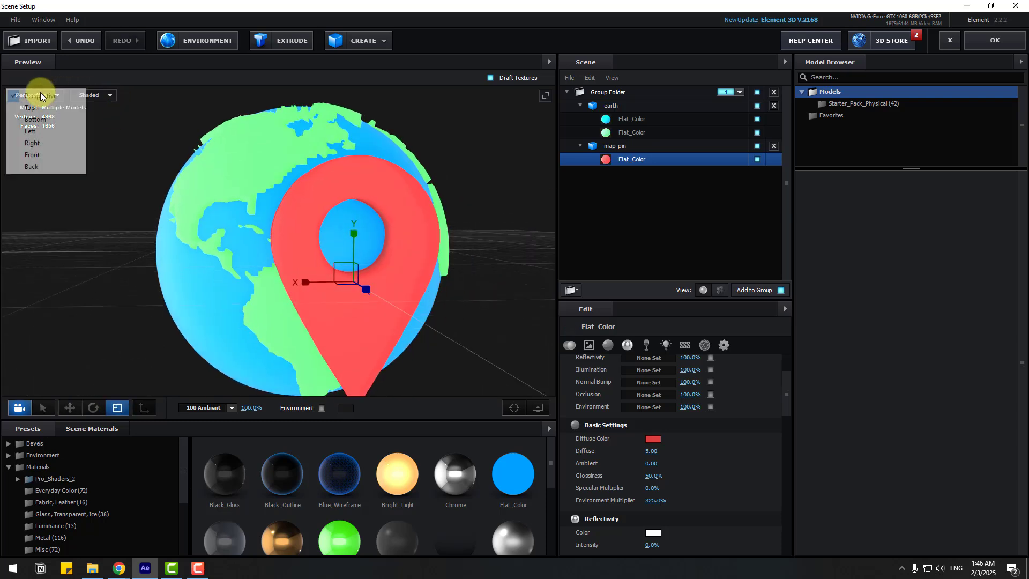
{"action": "left_click", "coordinate": [33, 132]}
{"action": "scroll", "coordinate": [416, 249], "scroll_direction": "up", "scroll_amount": 3}
{"action": "left_click_drag", "start_coordinate": [517, 281], "coordinate": [236, 280]}
{"action": "scroll", "coordinate": [380, 260], "scroll_direction": "up", "scroll_amount": 3}
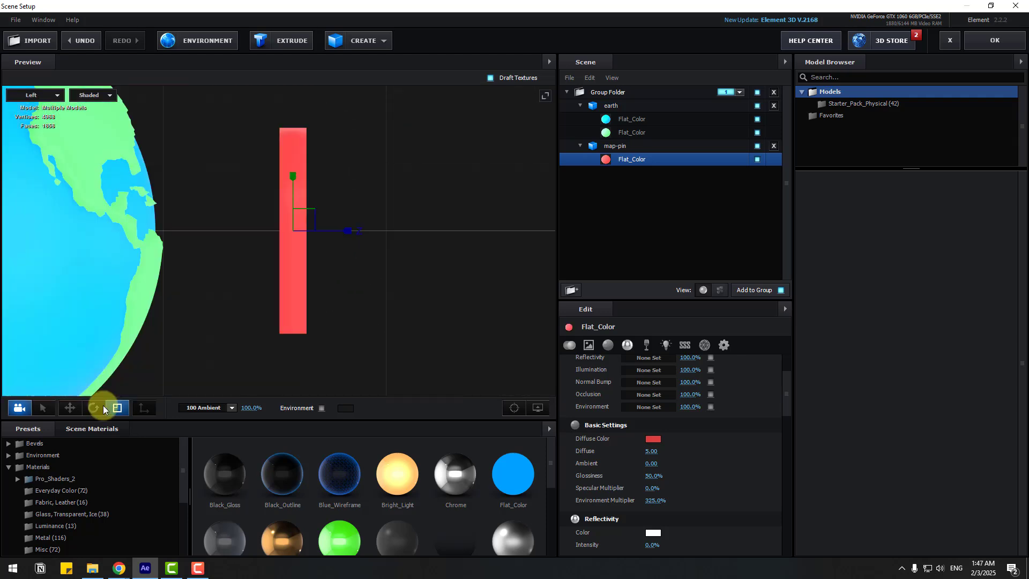
{"action": "left_click", "coordinate": [70, 408]}
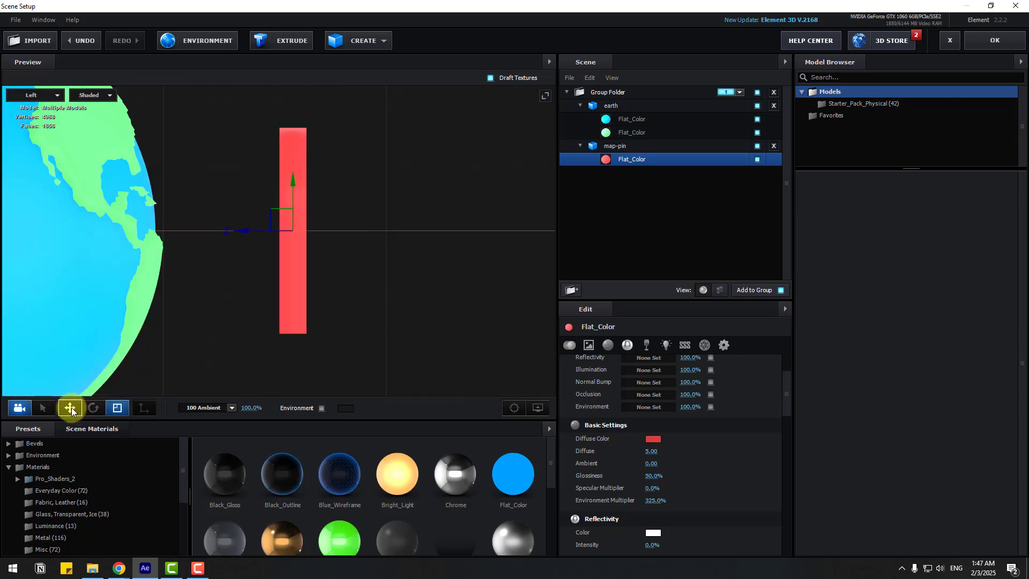
{"action": "left_click", "coordinate": [143, 411]}
{"action": "scroll", "coordinate": [297, 187], "scroll_direction": "up", "scroll_amount": 1}
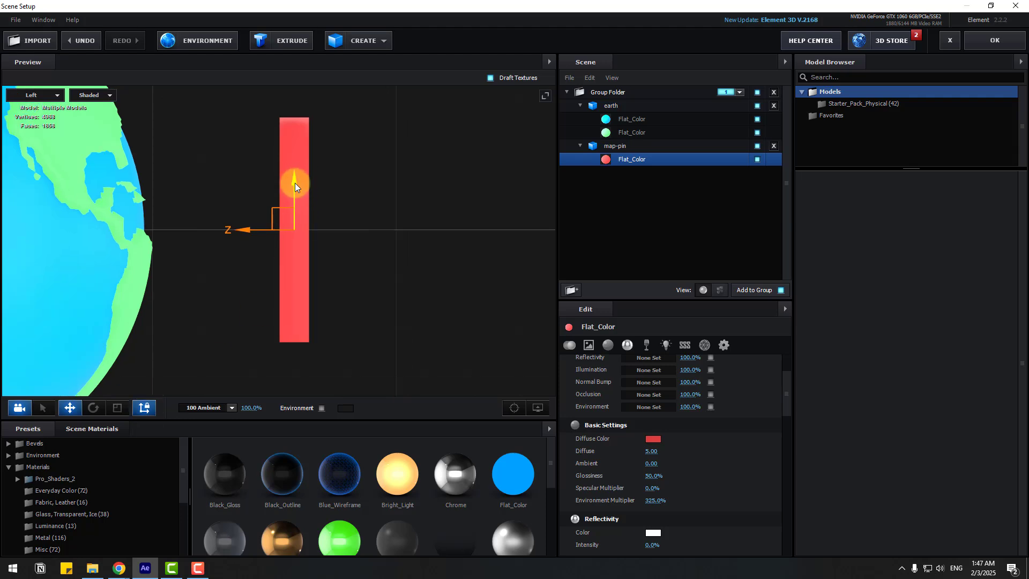
{"action": "left_click_drag", "start_coordinate": [295, 182], "coordinate": [281, 294]}
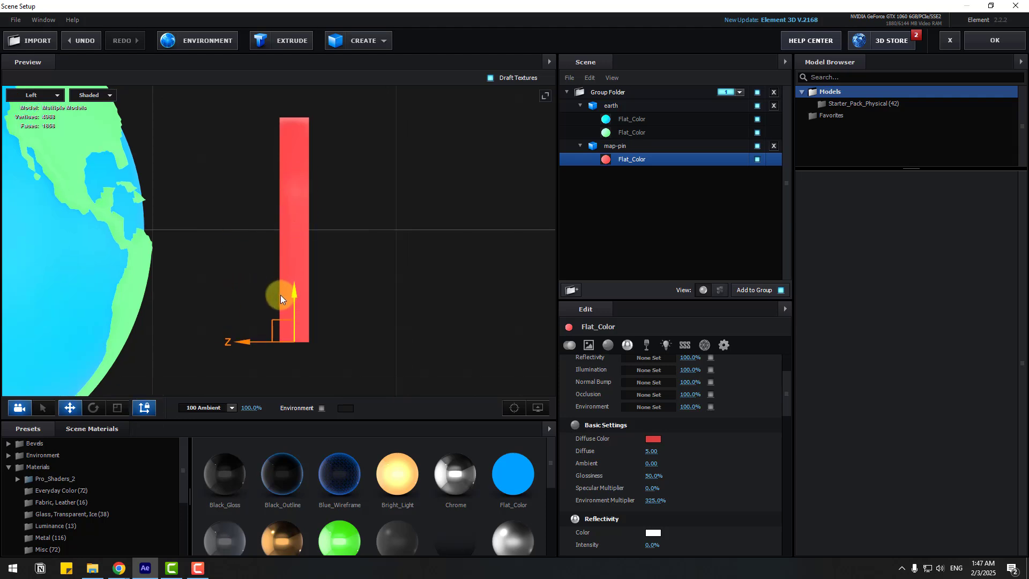
{"action": "left_click", "coordinate": [140, 410]}
{"action": "scroll", "coordinate": [360, 266], "scroll_direction": "down", "scroll_amount": 1}
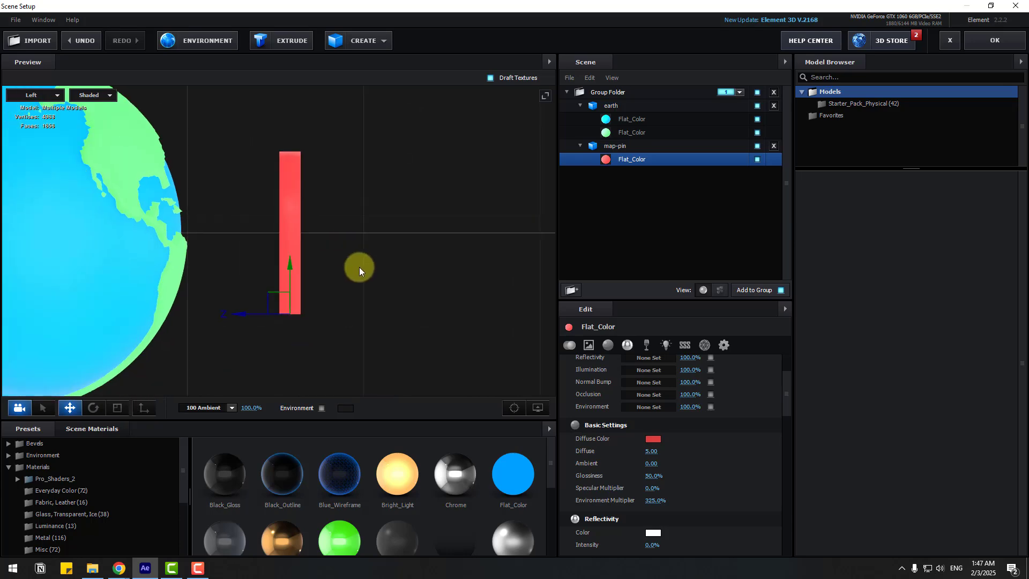
- Return to the Perspective view and scale the map pin down uniformly to a small fraction of the globe's size
{"action": "left_click", "coordinate": [34, 95]}
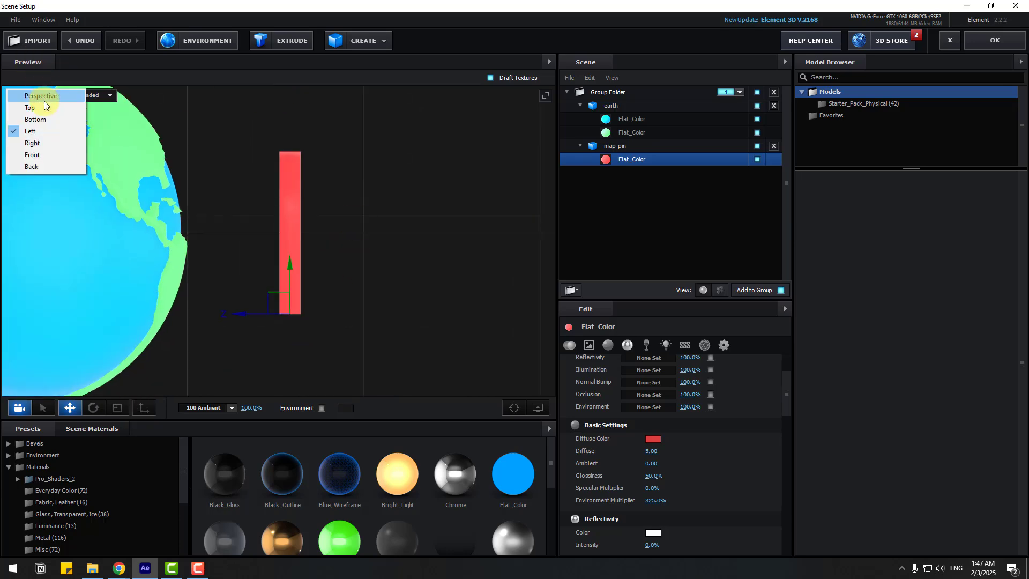
{"action": "left_click", "coordinate": [33, 105]}
{"action": "left_click_drag", "start_coordinate": [384, 285], "coordinate": [290, 313]}
{"action": "scroll", "coordinate": [290, 313], "scroll_direction": "down", "scroll_amount": 3}
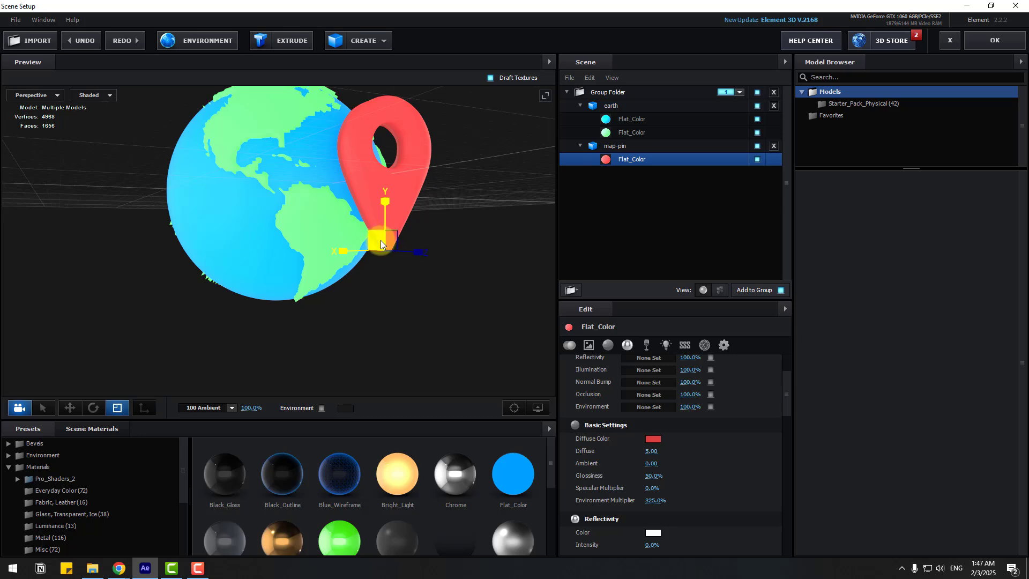
{"action": "left_click_drag", "start_coordinate": [381, 244], "coordinate": [351, 377]}
- Move the shrunken map pin up onto the top of the globe
{"action": "left_click", "coordinate": [77, 408]}
{"action": "left_click_drag", "start_coordinate": [259, 323], "coordinate": [272, 197]}
{"action": "left_click_drag", "start_coordinate": [260, 245], "coordinate": [237, 170]}
{"action": "scroll", "coordinate": [262, 206], "scroll_direction": "up", "scroll_amount": 3}
{"action": "left_click_drag", "start_coordinate": [262, 206], "coordinate": [289, 267]}
- In the Top view, move the map pin horizontally over Greenland
{"action": "double_click", "coordinate": [47, 96]}
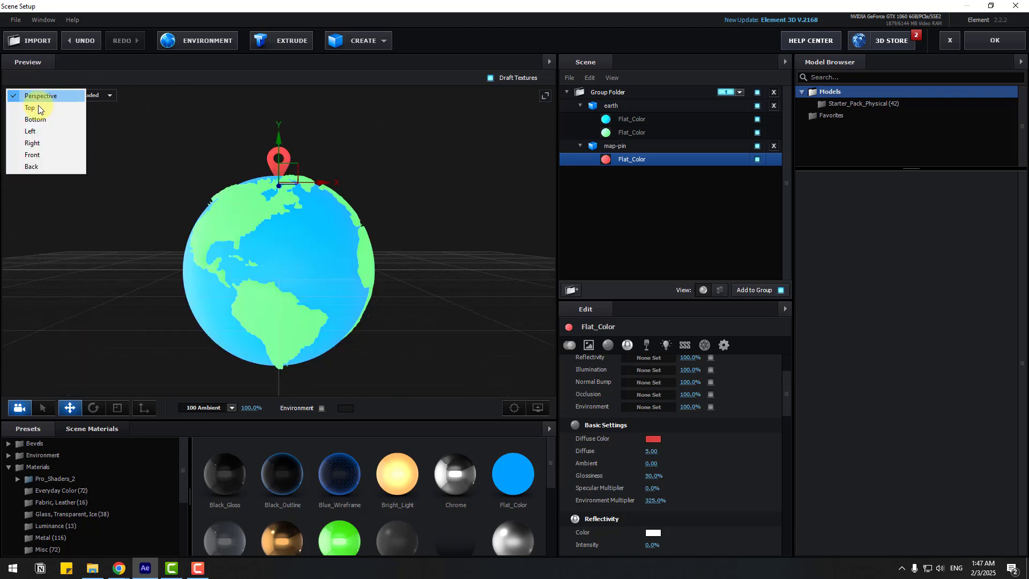
{"action": "left_click", "coordinate": [38, 105]}
{"action": "scroll", "coordinate": [351, 233], "scroll_direction": "up", "scroll_amount": 3}
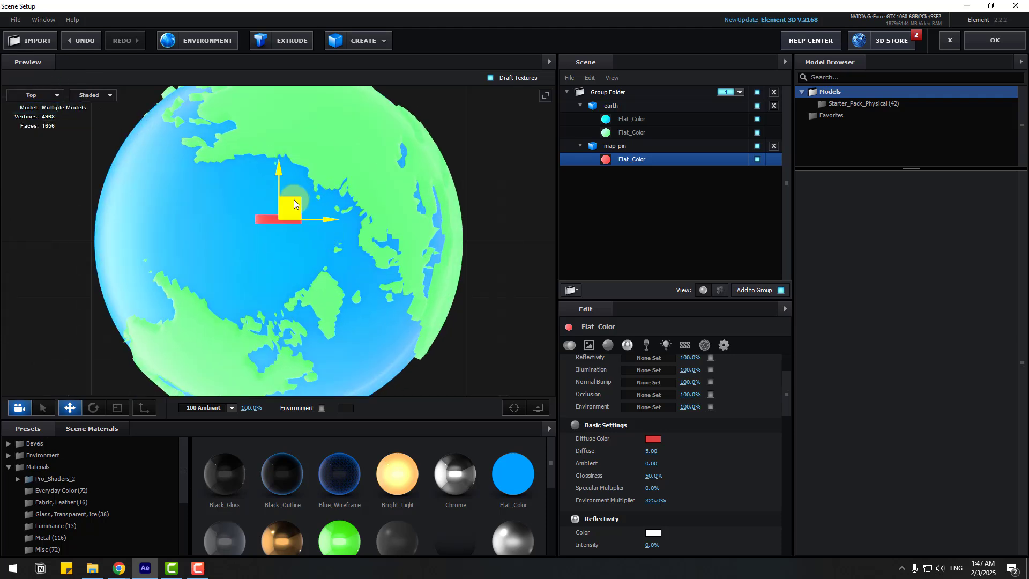
{"action": "left_click_drag", "start_coordinate": [293, 204], "coordinate": [330, 287]}
{"action": "scroll", "coordinate": [215, 225], "scroll_direction": "up", "scroll_amount": 3}
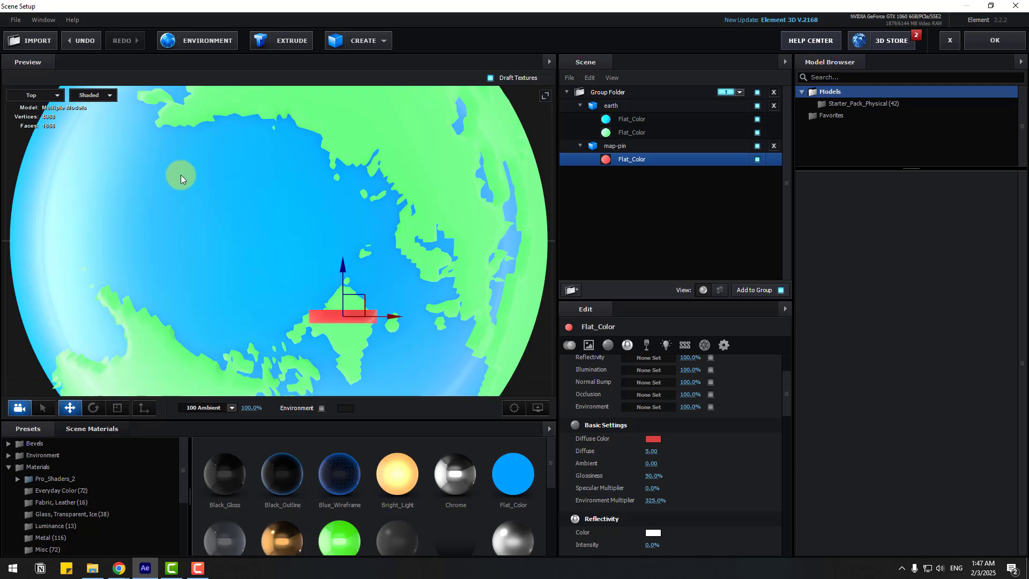
- Back in the Perspective view, fine-tune the map pin's height so its tip rests on Greenland's surface
{"action": "left_click", "coordinate": [33, 95]}
{"action": "left_click", "coordinate": [35, 99]}
{"action": "scroll", "coordinate": [332, 220], "scroll_direction": "up", "scroll_amount": 3}
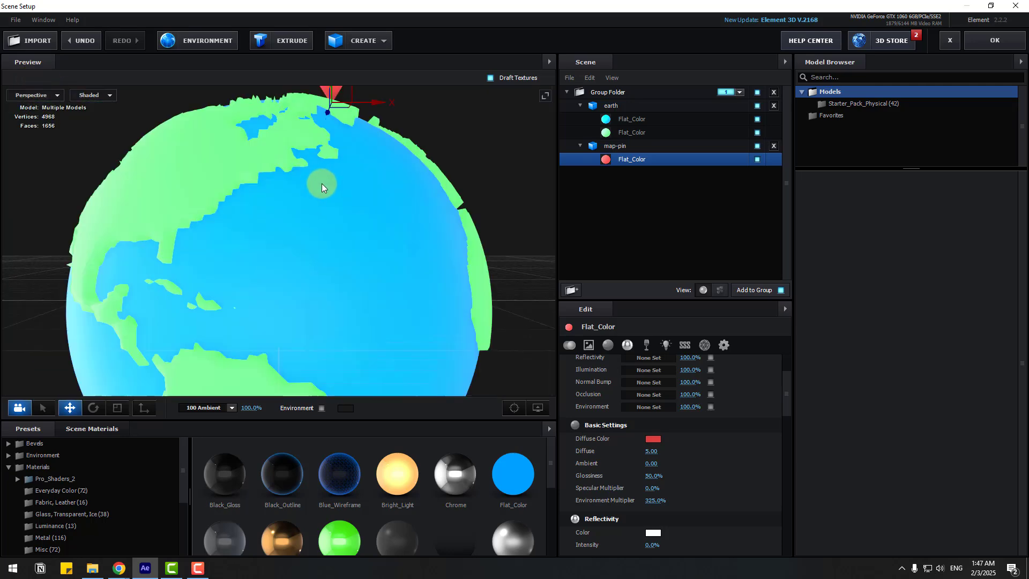
{"action": "left_click_drag", "start_coordinate": [321, 183], "coordinate": [295, 241]}
{"action": "scroll", "coordinate": [431, 149], "scroll_direction": "up", "scroll_amount": 4}
{"action": "left_click_drag", "start_coordinate": [436, 129], "coordinate": [373, 256]}
{"action": "scroll", "coordinate": [384, 222], "scroll_direction": "up", "scroll_amount": 3}
{"action": "left_click_drag", "start_coordinate": [369, 220], "coordinate": [357, 241]}
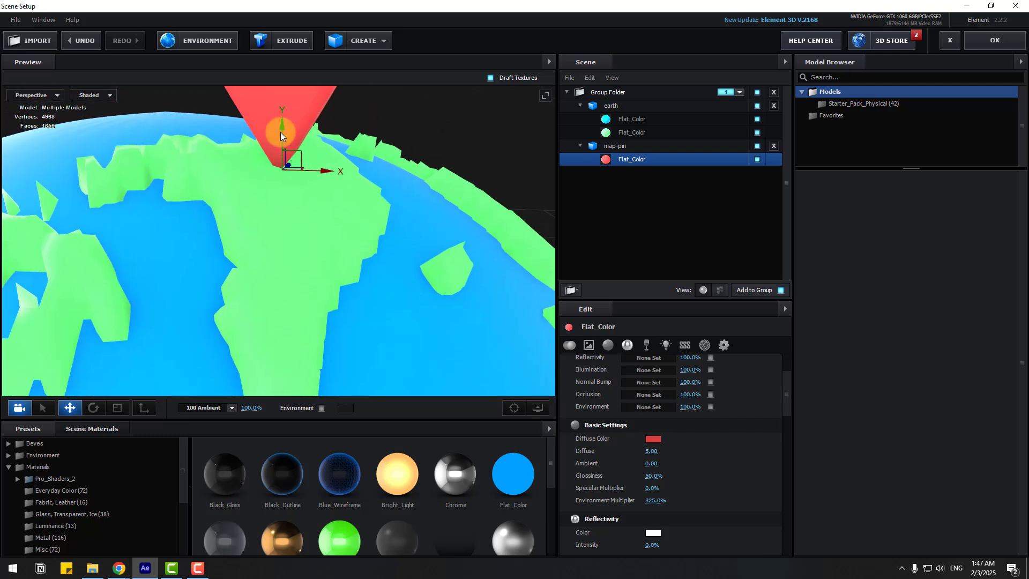
{"action": "mouse_move", "coordinate": [281, 131]}
{"action": "left_mouse_down"}
{"action": "mouse_move", "coordinate": [280, 121]}
{"action": "mouse_move", "coordinate": [280, 130]}
{"action": "left_mouse_up"}
{"action": "scroll", "coordinate": [257, 204], "scroll_direction": "down", "scroll_amount": 7}
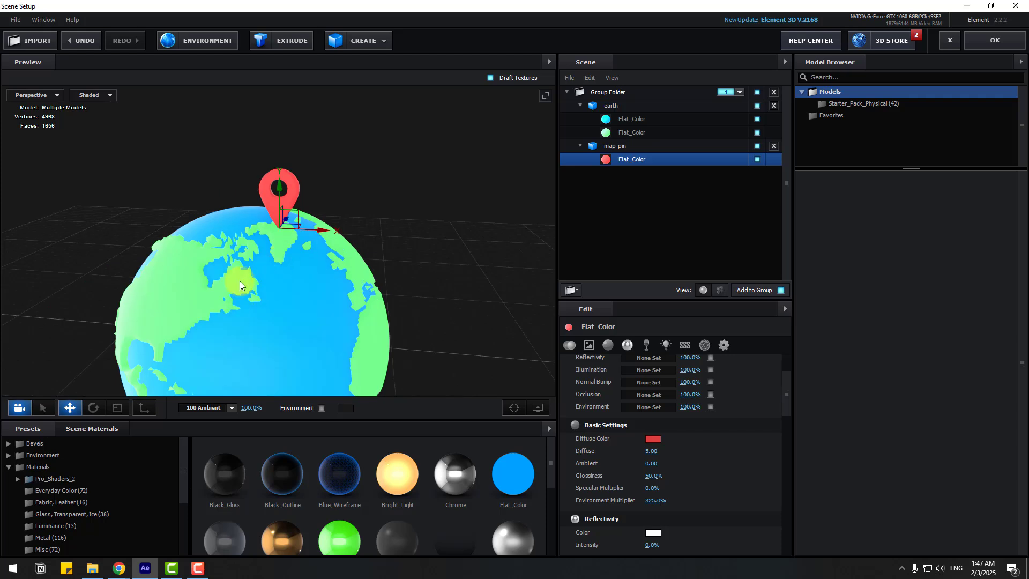
- Duplicate the map pin and move the copy horizontally from Greenland to above North America, at about -0.45, 1.92, -0.59
{"action": "scroll", "coordinate": [270, 209], "scroll_direction": "down", "scroll_amount": 3}
{"action": "left_click_drag", "start_coordinate": [239, 281], "coordinate": [285, 201]}
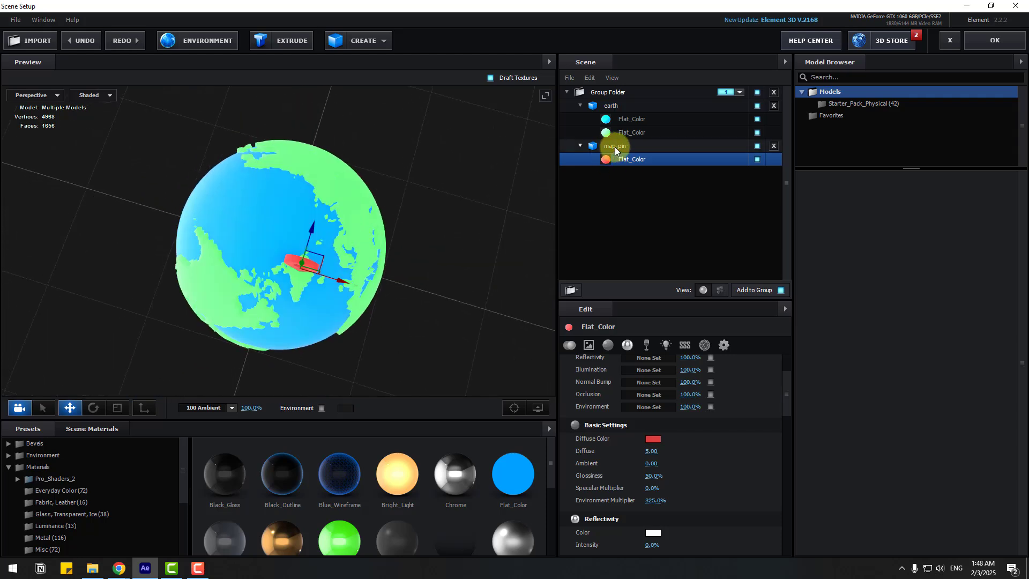
{"action": "left_click", "coordinate": [615, 147]}
{"action": "key", "text": "ctrl+d"}
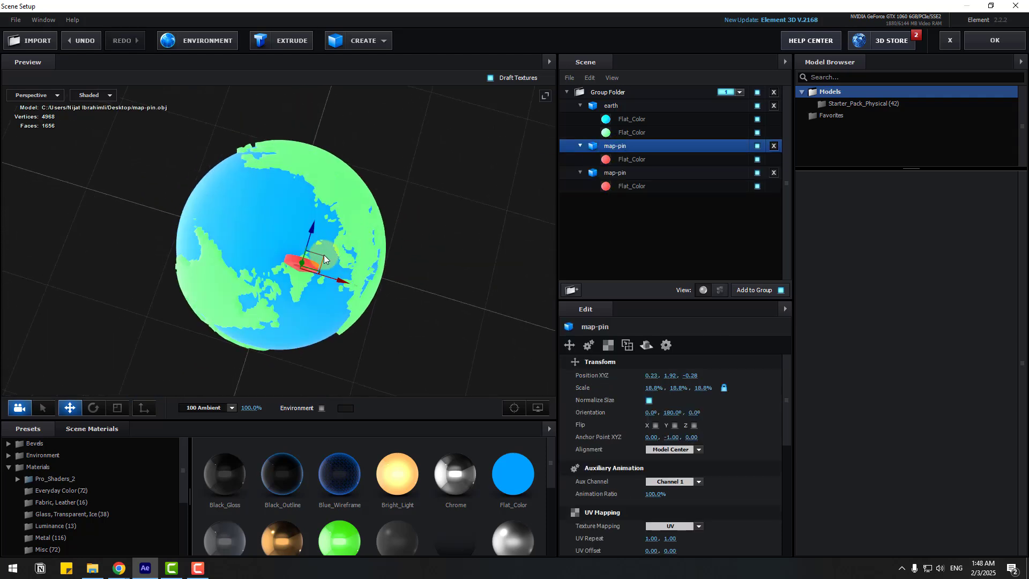
{"action": "left_click_drag", "start_coordinate": [324, 259], "coordinate": [221, 271]}
{"action": "scroll", "coordinate": [349, 293], "scroll_direction": "up", "scroll_amount": 2}
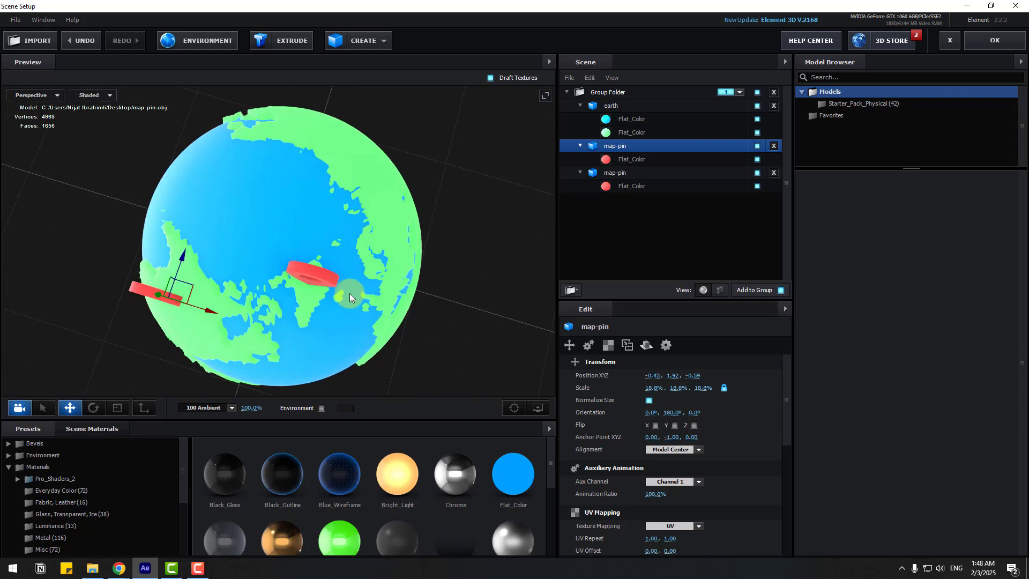
- Lower the copied pin onto the surface of eastern North America, at about -0.45, 1.51, -0.87
{"action": "left_click_drag", "start_coordinate": [349, 294], "coordinate": [244, 172]}
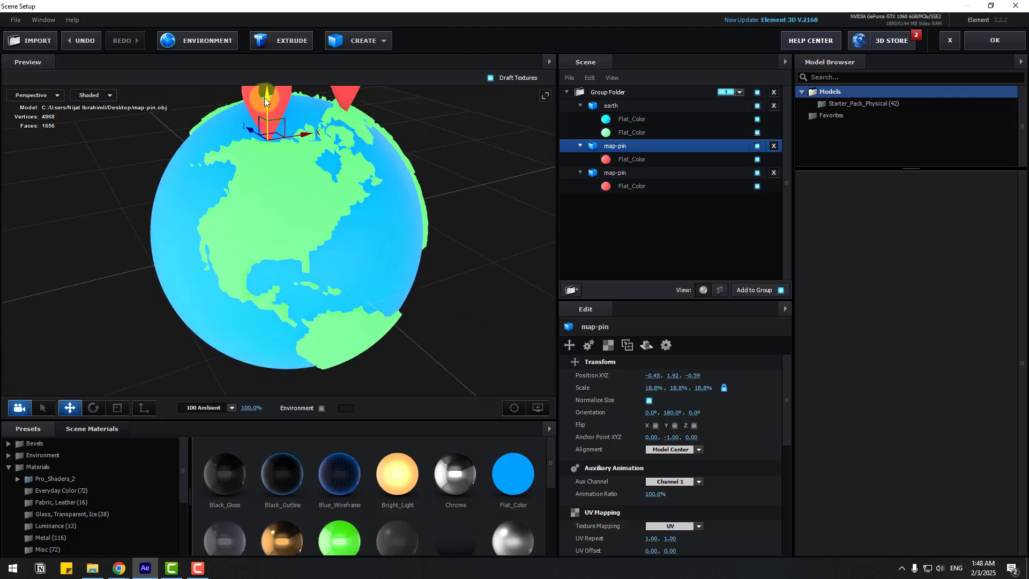
{"action": "left_click_drag", "start_coordinate": [264, 97], "coordinate": [275, 218]}
{"action": "scroll", "coordinate": [386, 283], "scroll_direction": "up", "scroll_amount": 3}
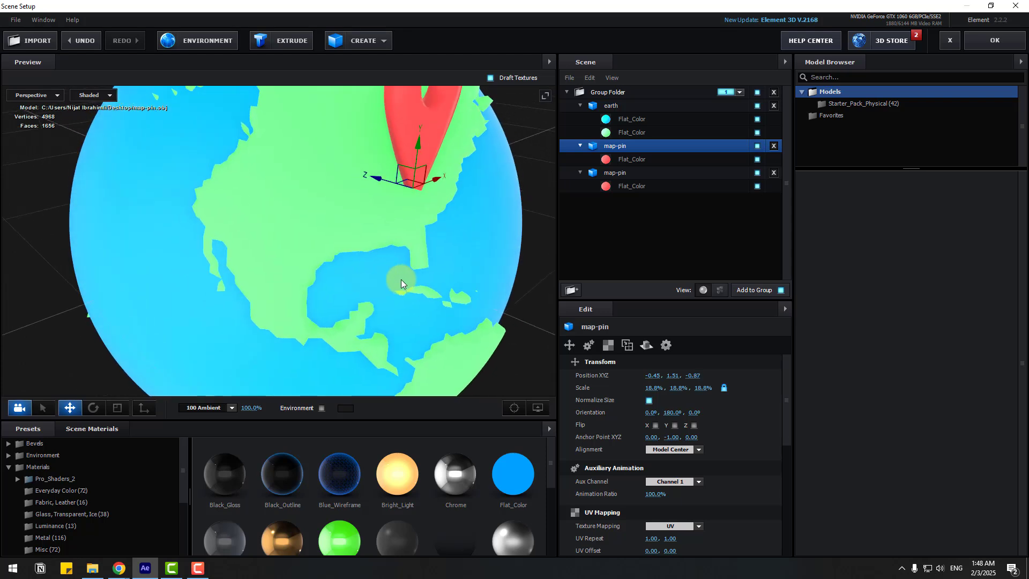
{"action": "left_click_drag", "start_coordinate": [401, 278], "coordinate": [408, 278]}
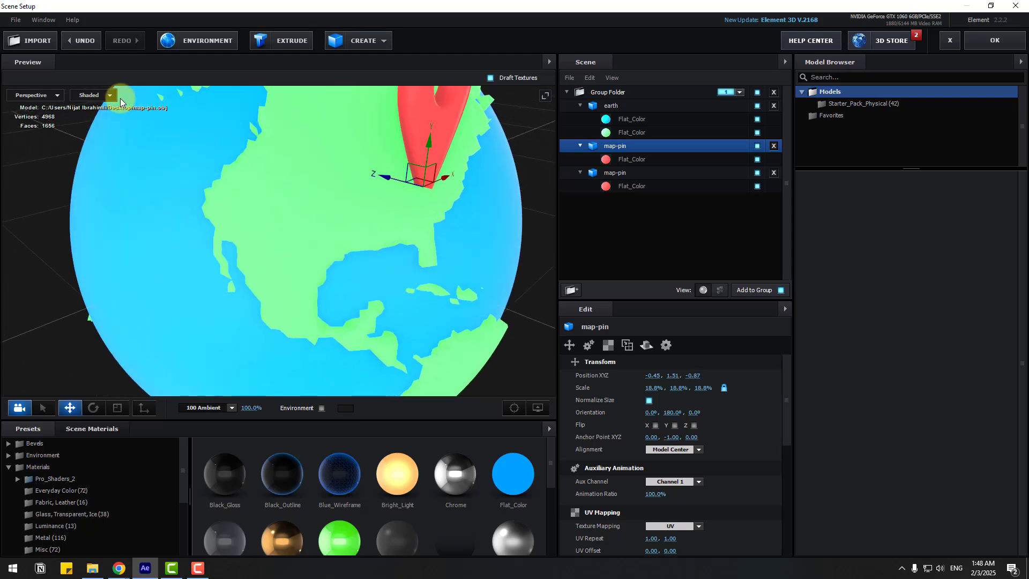
- Rotate the North America pin to an orientation of about 180°, 345°, 181°
{"action": "left_click", "coordinate": [101, 409]}
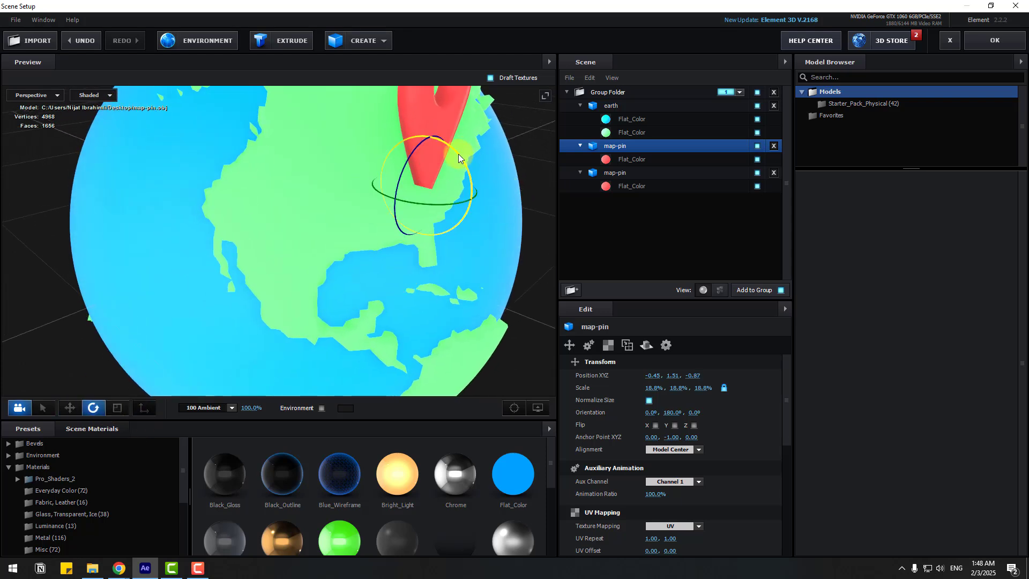
{"action": "left_click_drag", "start_coordinate": [458, 153], "coordinate": [468, 195]}
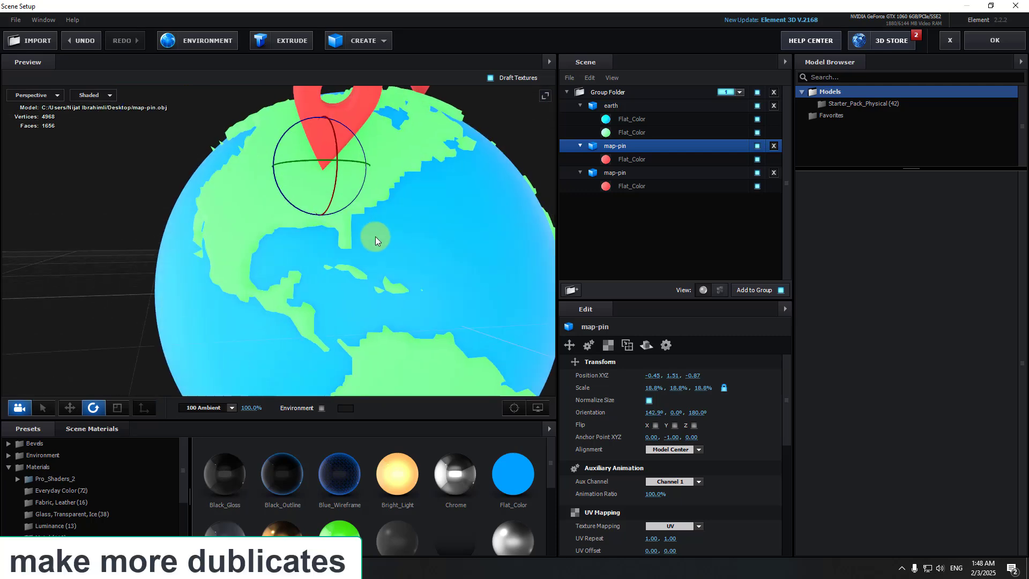
{"action": "left_click_drag", "start_coordinate": [352, 256], "coordinate": [403, 254]}
{"action": "key", "text": "ctrl+z"}
{"action": "scroll", "coordinate": [403, 255], "scroll_direction": "up", "scroll_amount": 2}
{"action": "left_click_drag", "start_coordinate": [284, 300], "coordinate": [411, 275]}
{"action": "scroll", "coordinate": [411, 275], "scroll_direction": "up", "scroll_amount": 2}
- Duplicate the North America pin and move the copy over West Africa, at about 0.71, 1.09, -0.87
{"action": "left_click", "coordinate": [70, 407]}
{"action": "key", "text": "ctrl+d"}
{"action": "left_click_drag", "start_coordinate": [284, 229], "coordinate": [474, 314]}
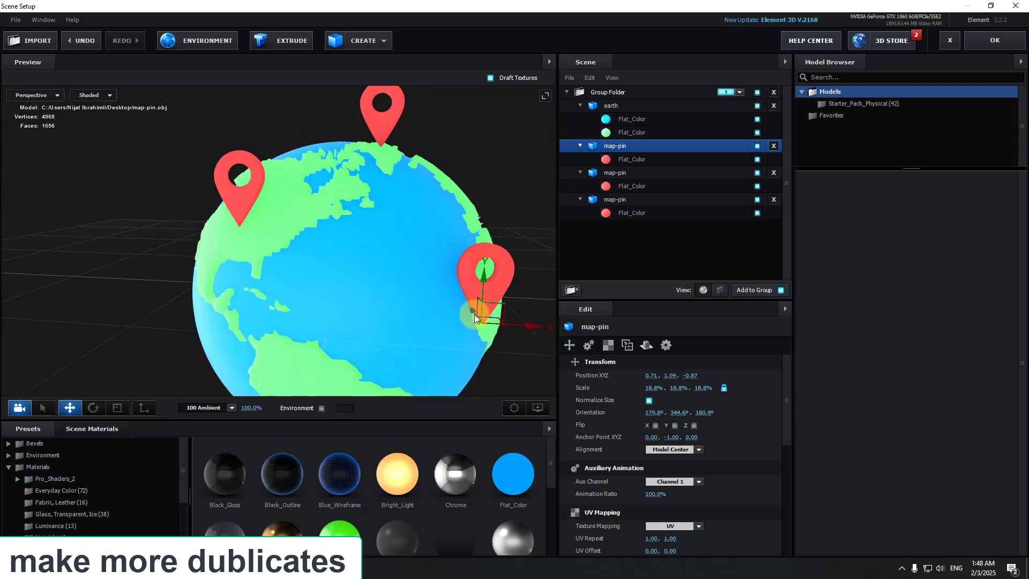
- Seat the copied pin against West Africa and rotate it to an orientation of about 180°, 322°, 181°
{"action": "left_click_drag", "start_coordinate": [375, 246], "coordinate": [177, 252]}
{"action": "scroll", "coordinate": [367, 252], "scroll_direction": "up", "scroll_amount": 3}
{"action": "key", "text": "e"}
{"action": "left_click_drag", "start_coordinate": [161, 246], "coordinate": [459, 247]}
{"action": "key", "text": "w"}
- Duplicate the Africa pin and place the copy on the northern Asian landmass, at about 0.25, 1.60, 0.75
{"action": "scroll", "coordinate": [117, 211], "scroll_direction": "down", "scroll_amount": 3}
{"action": "key", "text": "ctrl+d"}
{"action": "scroll", "coordinate": [286, 332], "scroll_direction": "up", "scroll_amount": 2}
{"action": "left_click_drag", "start_coordinate": [375, 326], "coordinate": [252, 327]}
{"action": "left_click_drag", "start_coordinate": [423, 327], "coordinate": [321, 268]}
{"action": "left_click_drag", "start_coordinate": [225, 245], "coordinate": [202, 245]}
{"action": "scroll", "coordinate": [202, 245], "scroll_direction": "up", "scroll_amount": 2}
{"action": "left_click_drag", "start_coordinate": [203, 204], "coordinate": [202, 195]}
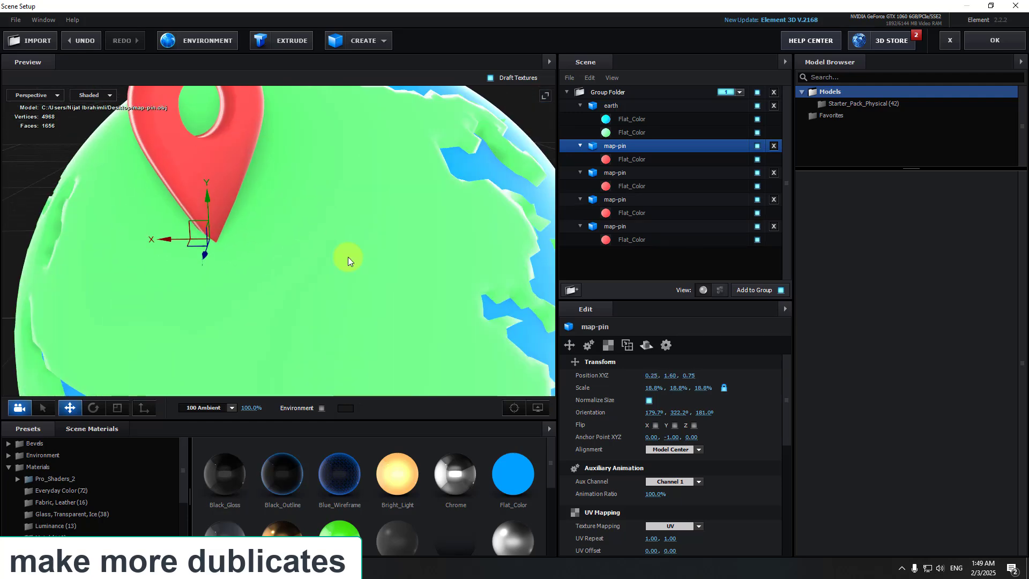
- Duplicate the northern Asia pin and move the copy toward Southeast Asia
{"action": "scroll", "coordinate": [348, 256], "scroll_direction": "down", "scroll_amount": 5}
{"action": "left_click_drag", "start_coordinate": [348, 256], "coordinate": [317, 314]}
{"action": "key", "text": "ctrl+d"}
{"action": "left_click_drag", "start_coordinate": [289, 344], "coordinate": [456, 289]}
- Tilt the new pin to about 201° on X and seat it on Southeast Asia, at about -0.42, 0.85, 0.87
{"action": "scroll", "coordinate": [402, 283], "scroll_direction": "up", "scroll_amount": 5}
{"action": "left_click", "coordinate": [93, 408]}
{"action": "left_click_drag", "start_coordinate": [387, 357], "coordinate": [375, 375]}
{"action": "left_click", "coordinate": [70, 407]}
{"action": "left_click_drag", "start_coordinate": [348, 337], "coordinate": [284, 288]}
{"action": "scroll", "coordinate": [368, 304], "scroll_direction": "down", "scroll_amount": 5}
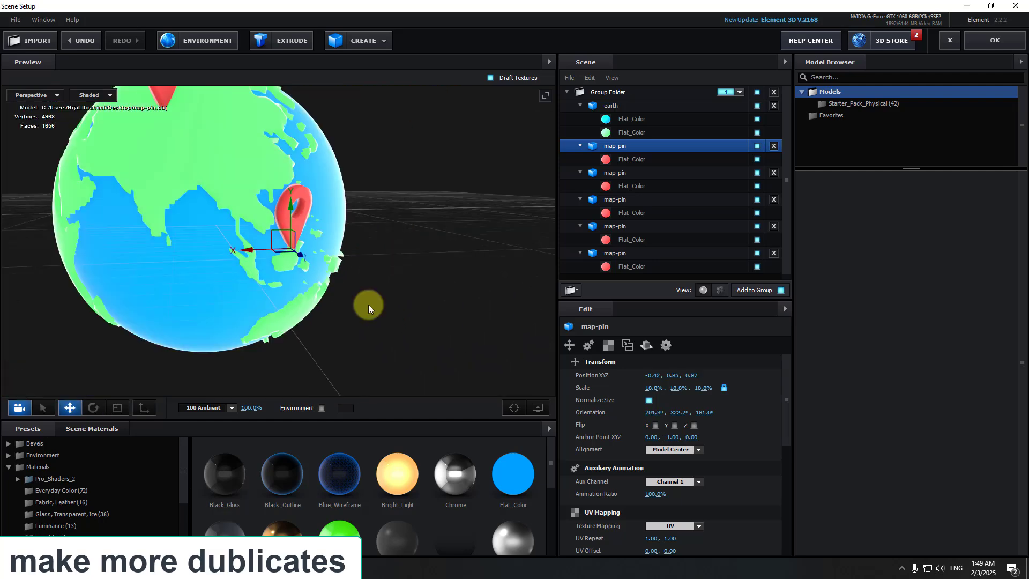
- Scale the Southeast Asia pin down to about 12% and the northern Asia pin to about 14%
{"action": "left_click_drag", "start_coordinate": [368, 304], "coordinate": [146, 284]}
{"action": "key", "text": "r"}
{"action": "left_click_drag", "start_coordinate": [158, 231], "coordinate": [245, 292]}
{"action": "left_click", "coordinate": [272, 156]}
{"action": "left_click_drag", "start_coordinate": [252, 247], "coordinate": [271, 294]}
{"action": "scroll", "coordinate": [217, 301], "scroll_direction": "down", "scroll_amount": 3}
{"action": "scroll", "coordinate": [344, 306], "scroll_direction": "down", "scroll_amount": 4}
{"action": "left_click_drag", "start_coordinate": [344, 309], "coordinate": [316, 300]}
- Collapse the material entries of all five map pins in the scene list
{"action": "left_click", "coordinate": [580, 172]}
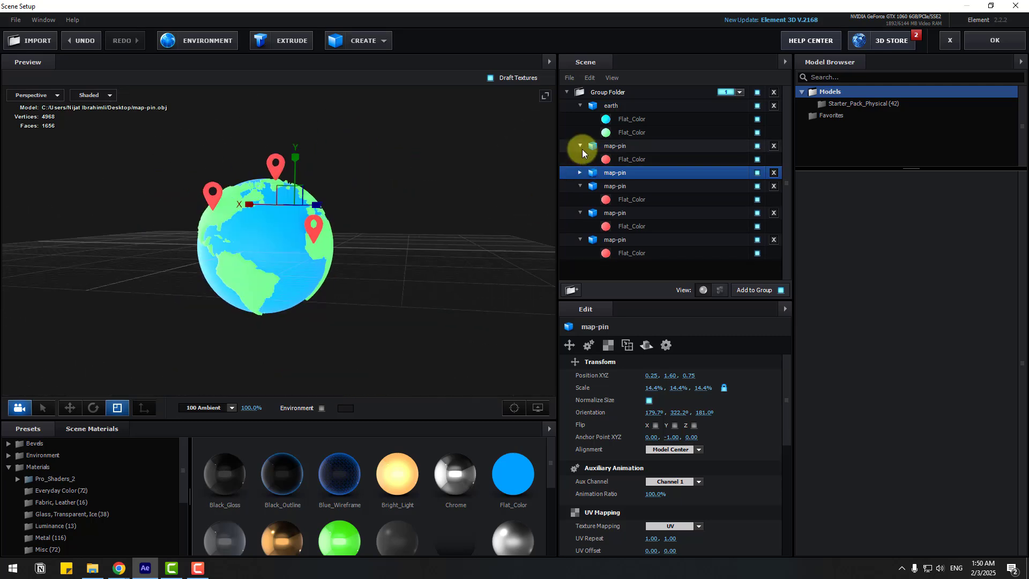
{"action": "left_click", "coordinate": [579, 146]}
{"action": "left_click", "coordinate": [580, 171]}
{"action": "left_click", "coordinate": [579, 186]}
{"action": "left_click", "coordinate": [579, 199]}
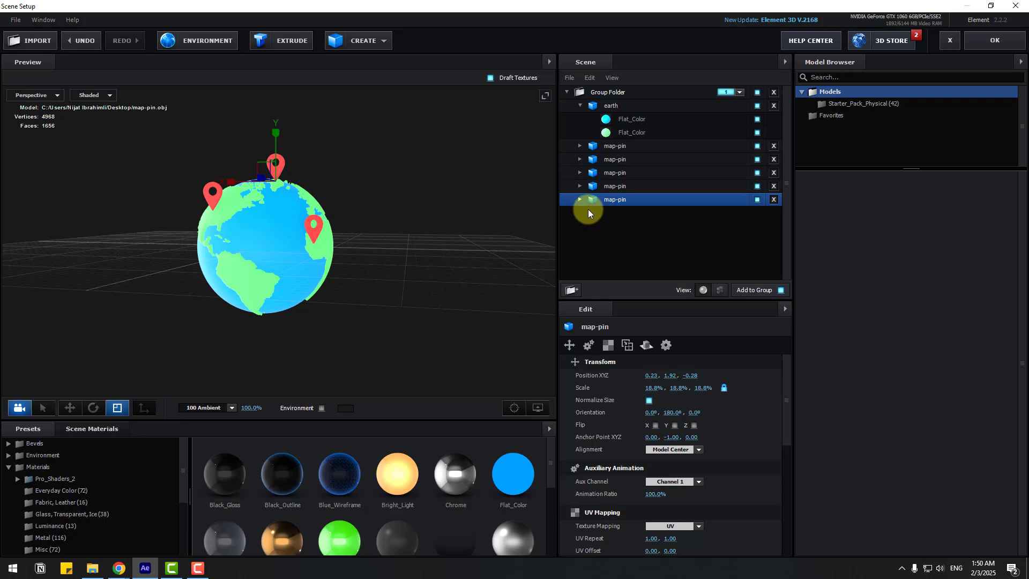
- Assign the last map pin in the scene list to auxiliary Channel 1 and the pin above it to Channel 2
{"action": "left_click", "coordinate": [675, 482]}
{"action": "left_click", "coordinate": [678, 362]}
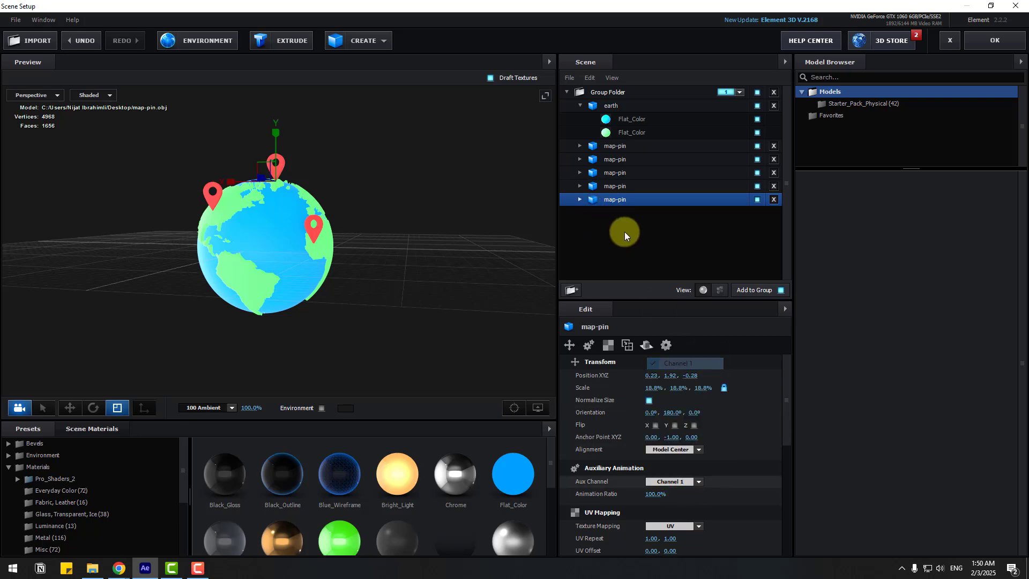
{"action": "left_click", "coordinate": [620, 187]}
{"action": "left_click", "coordinate": [664, 480]}
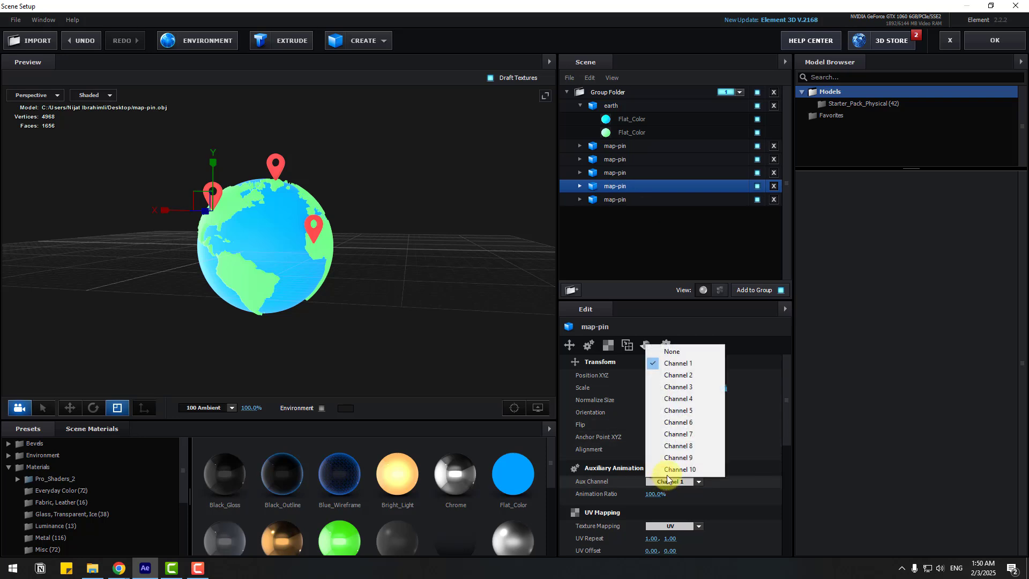
{"action": "left_click", "coordinate": [678, 365]}
- Assign the third map pin in the scene list to auxiliary Channel 3 and the second one to Channel 4
{"action": "left_click", "coordinate": [614, 172]}
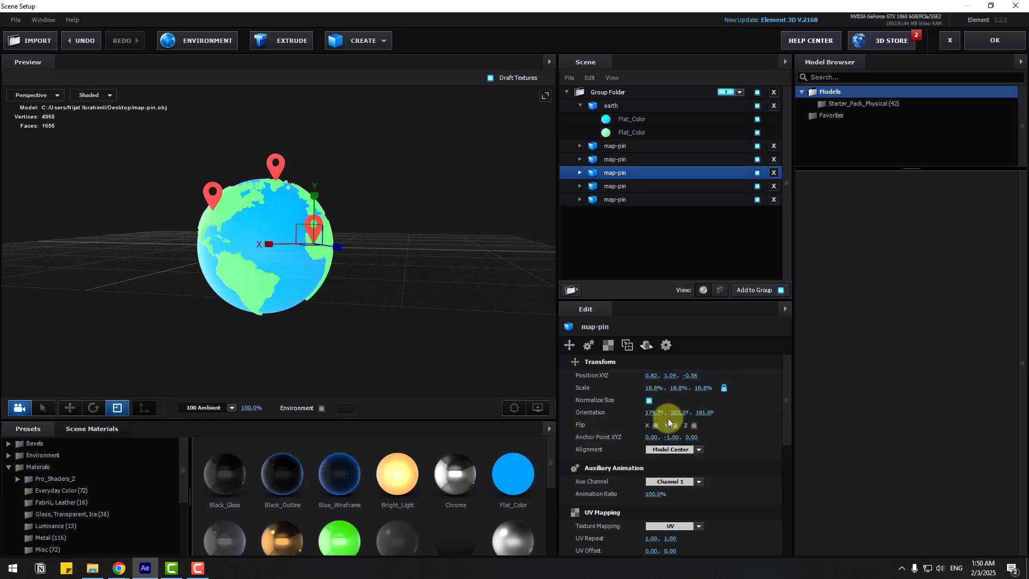
{"action": "left_click", "coordinate": [668, 481]}
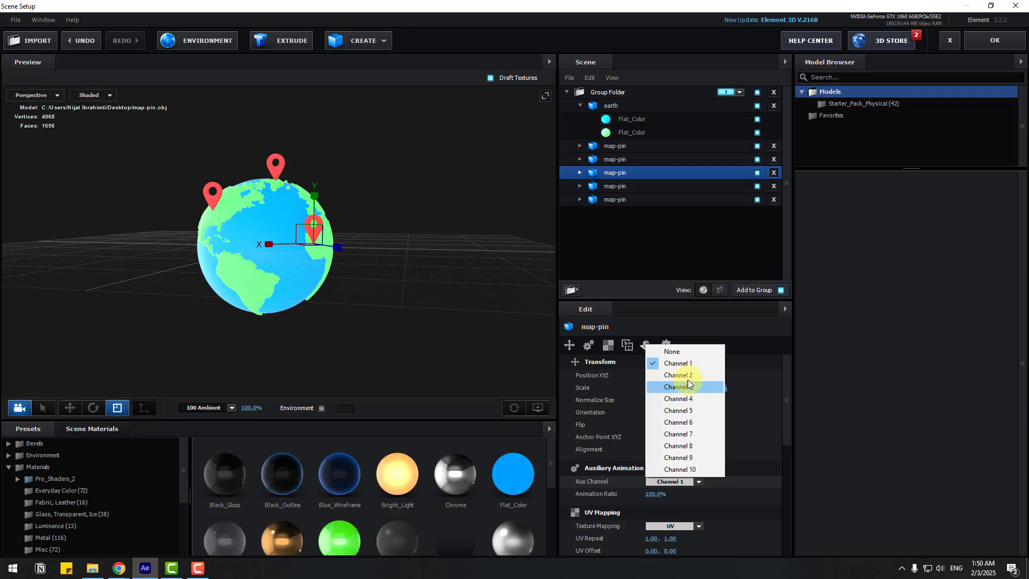
{"action": "left_click", "coordinate": [689, 384]}
{"action": "left_click", "coordinate": [615, 159]}
{"action": "left_click", "coordinate": [667, 481]}
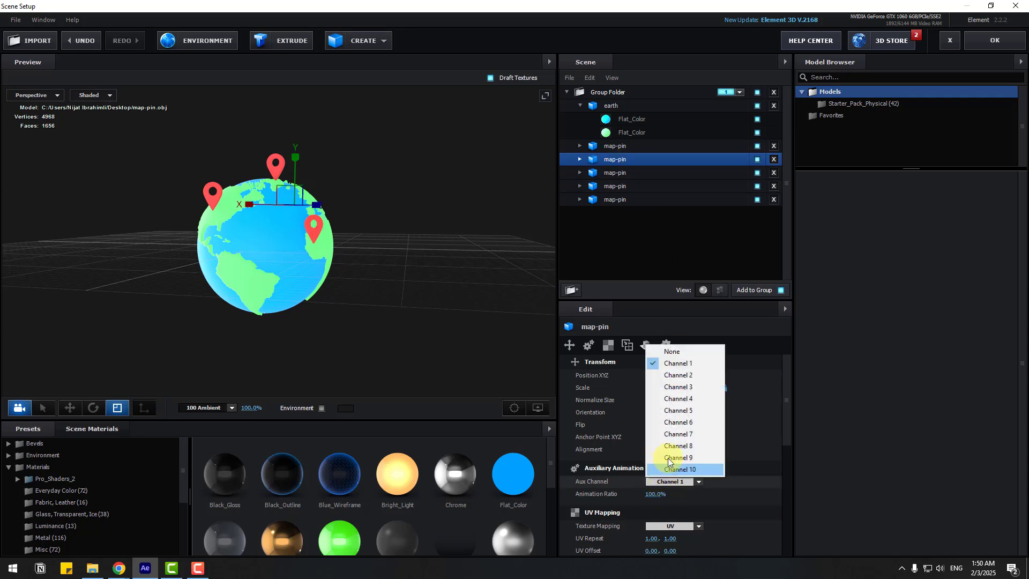
{"action": "left_click", "coordinate": [678, 364]}
- Assign the first map pin in the scene list to auxiliary Channel 5 and the earth model to Channel 6
{"action": "left_click", "coordinate": [620, 145]}
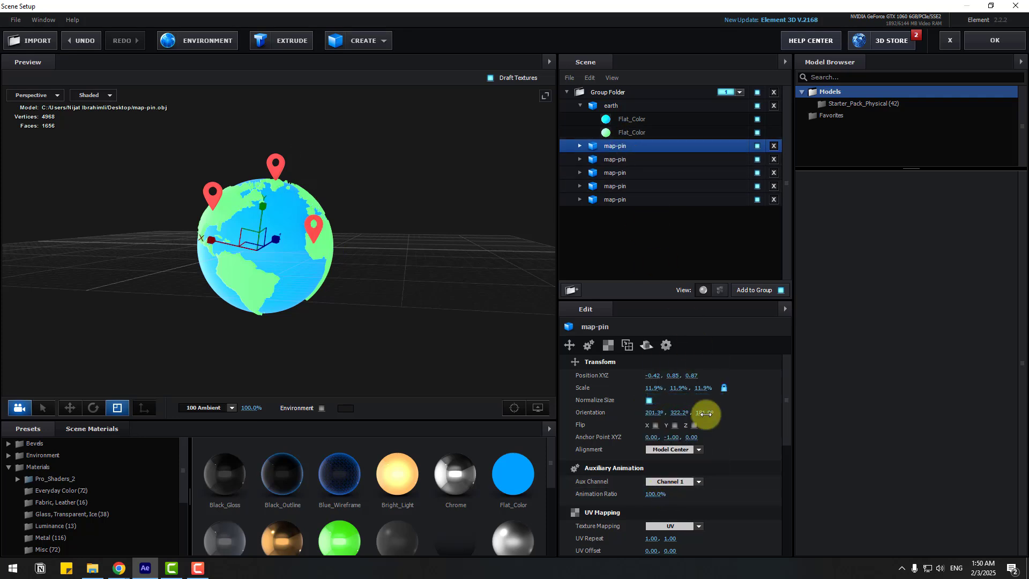
{"action": "left_click", "coordinate": [670, 479]}
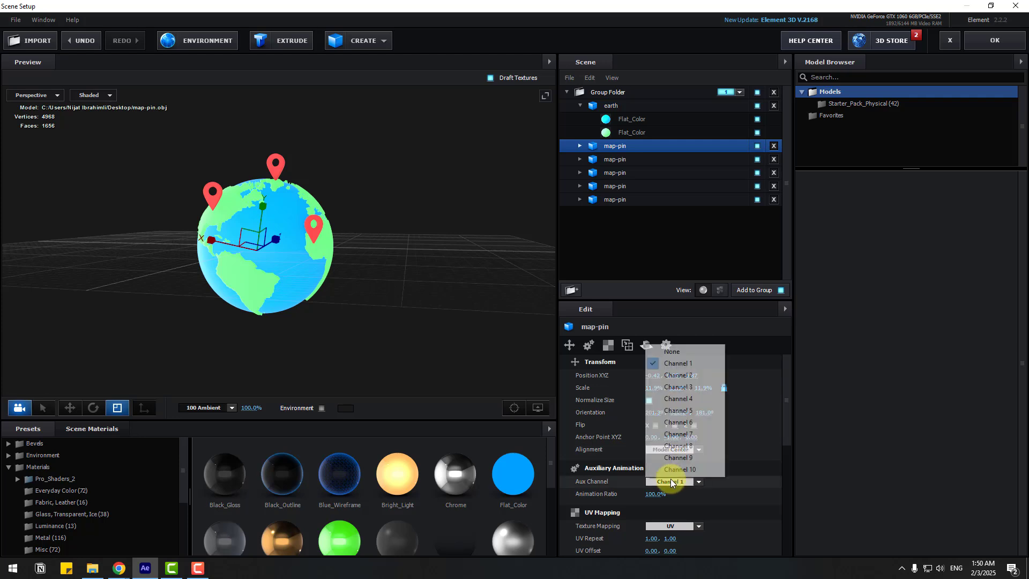
{"action": "left_click", "coordinate": [692, 410]}
{"action": "left_click", "coordinate": [613, 105]}
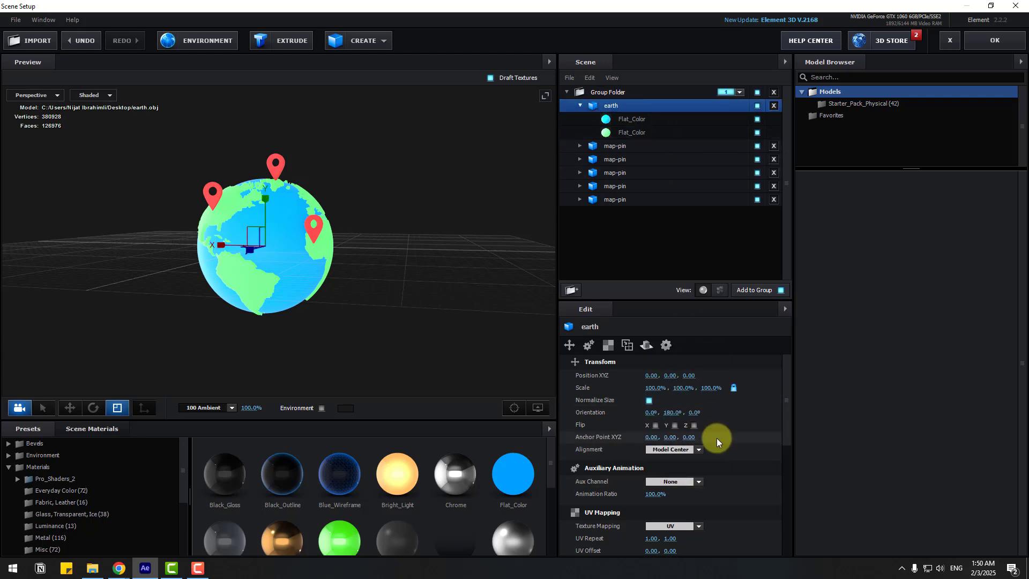
{"action": "left_click", "coordinate": [677, 480]}
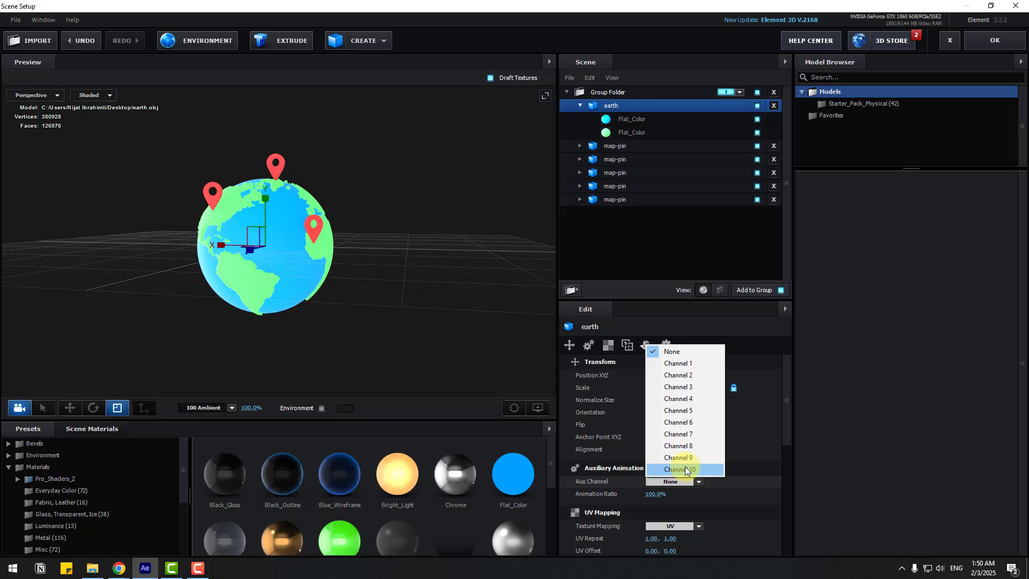
{"action": "left_click", "coordinate": [692, 423]}
- Accept the scene setup and save the project as 3D Cartoon Earth Pin Location on the desktop
{"action": "left_click_drag", "start_coordinate": [300, 307], "coordinate": [371, 320]}
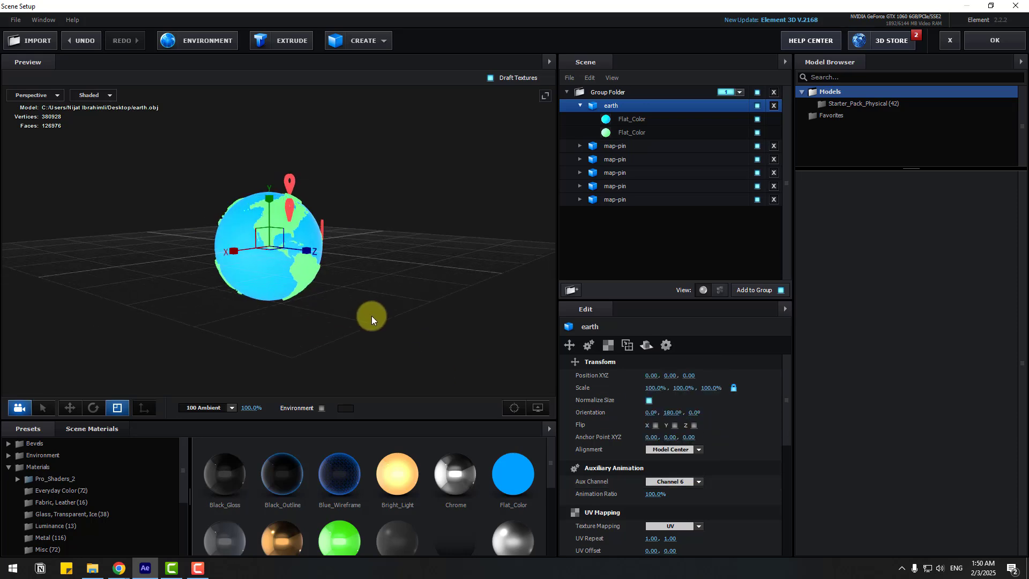
{"action": "left_click", "coordinate": [992, 44]}
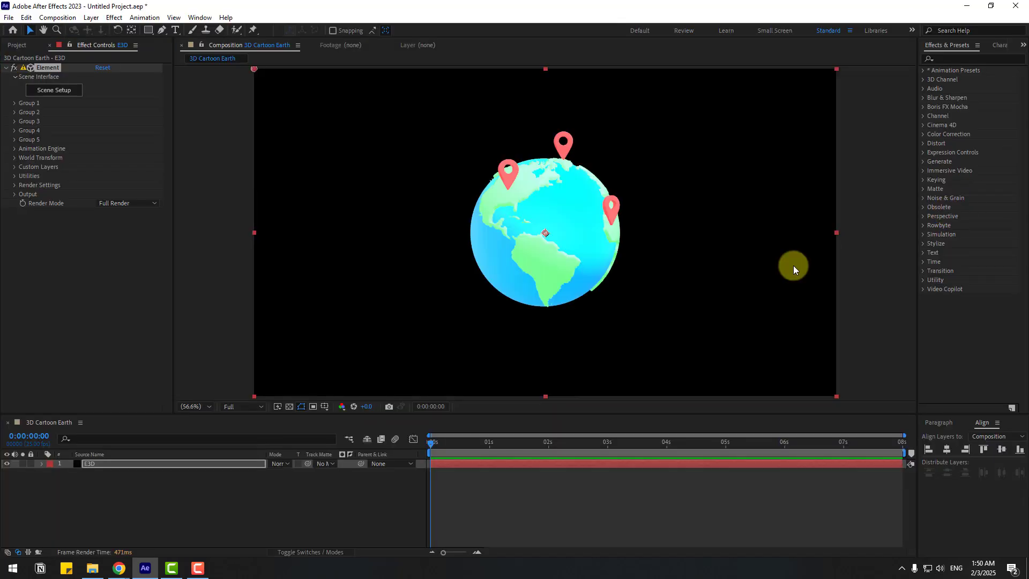
{"action": "key", "text": "ctrl+s"}
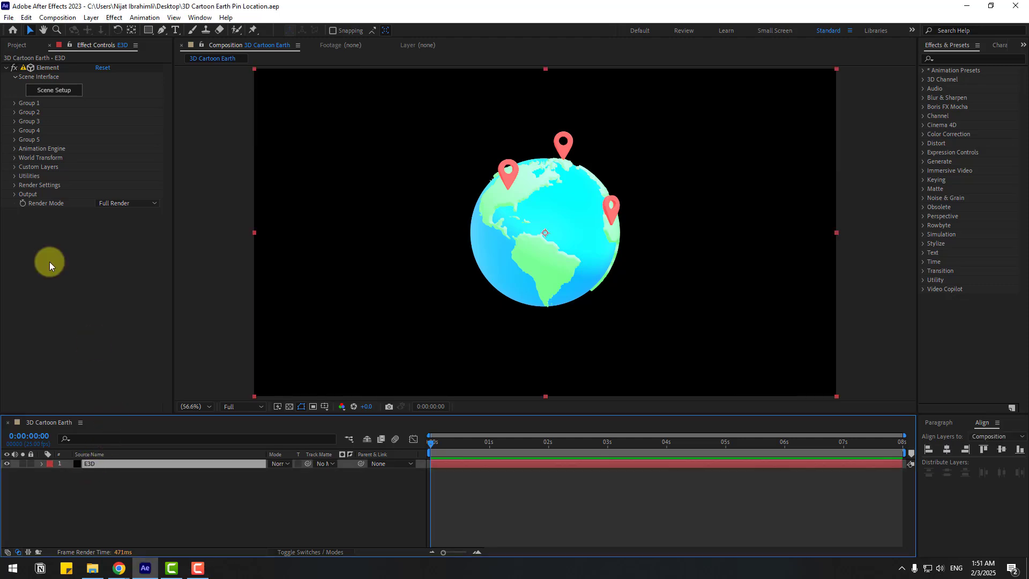
- In the Element render settings, set the added lighting to 100 Ambient
{"action": "left_click", "coordinate": [15, 186]}
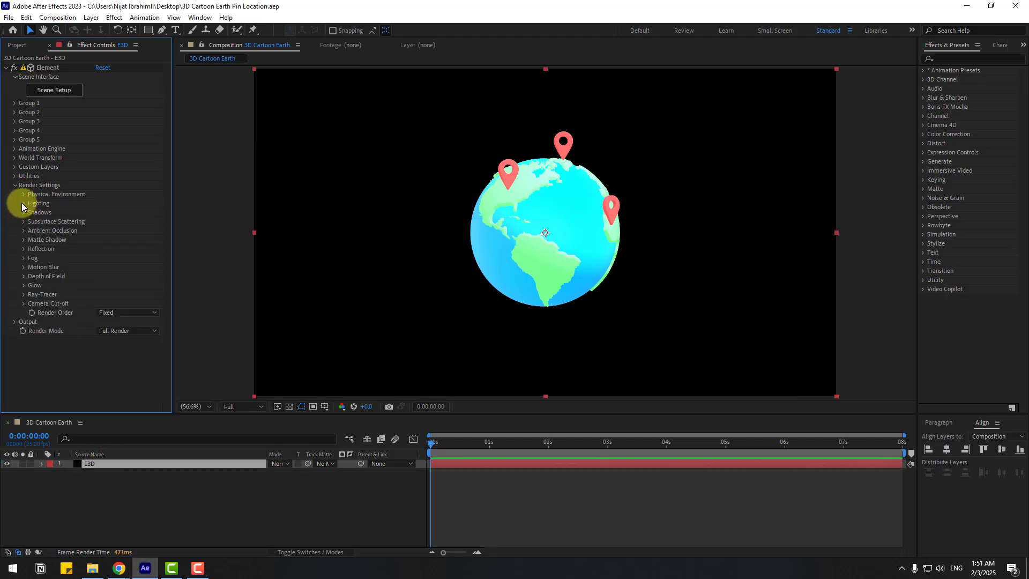
{"action": "left_click", "coordinate": [23, 204]}
{"action": "left_click", "coordinate": [124, 231]}
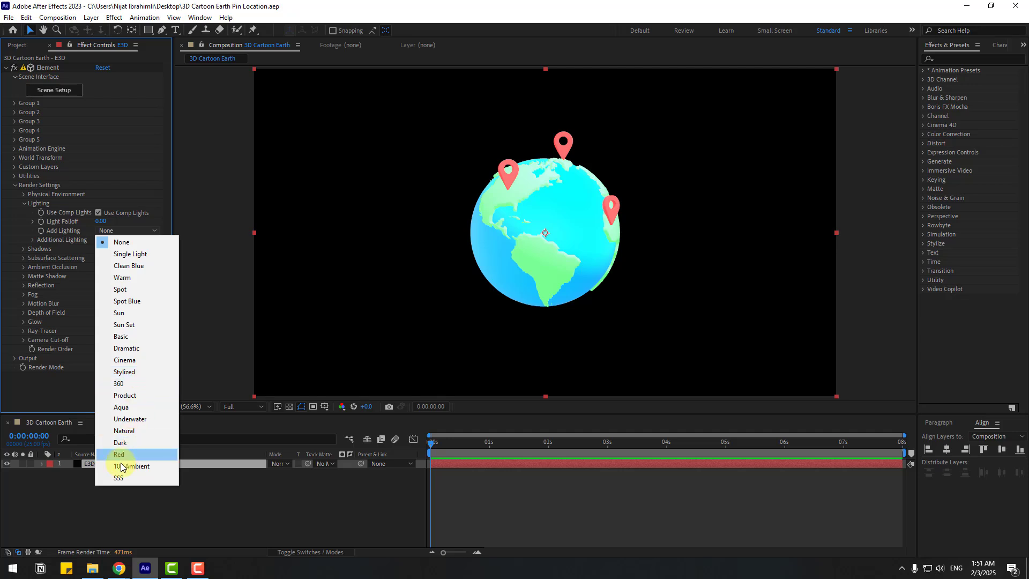
{"action": "left_click", "coordinate": [149, 467]}
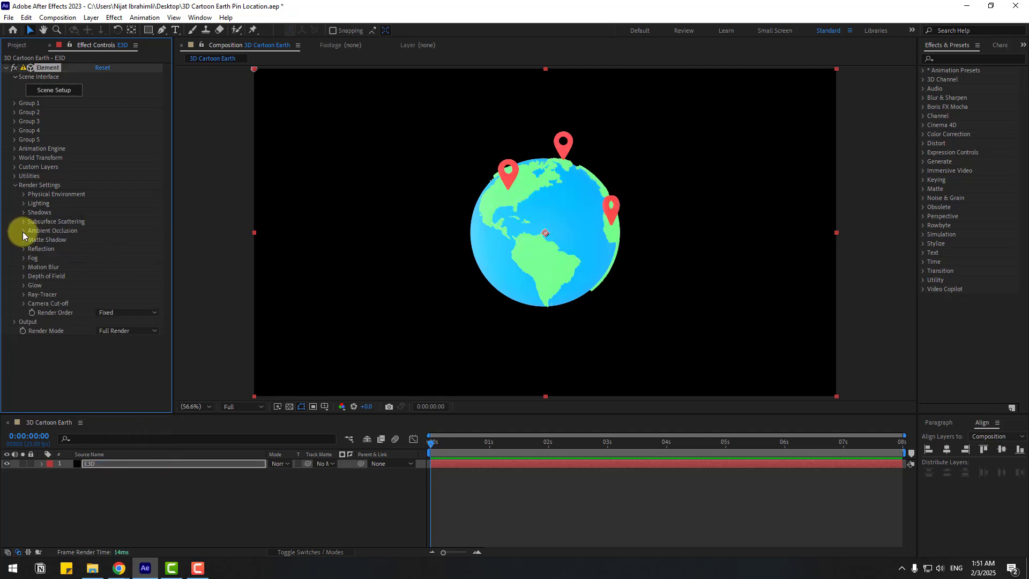
- Enable ambient occlusion in the Element render settings and set the SSAO intensity to 10
{"action": "left_click", "coordinate": [23, 230]}
{"action": "left_click", "coordinate": [98, 239]}
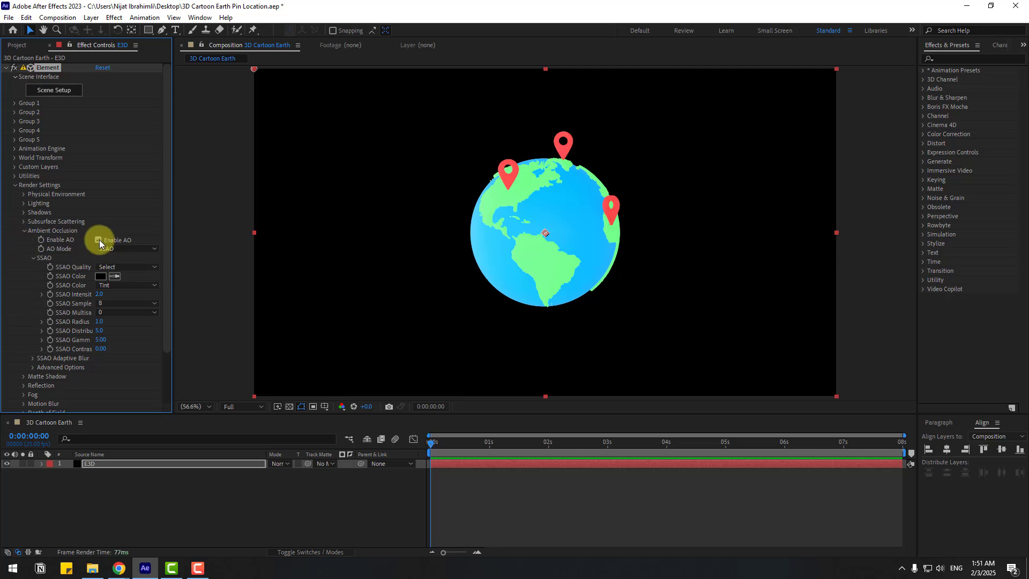
{"action": "key", "text": "period"}
{"action": "key", "text": "period"}
{"action": "key", "text": "period"}
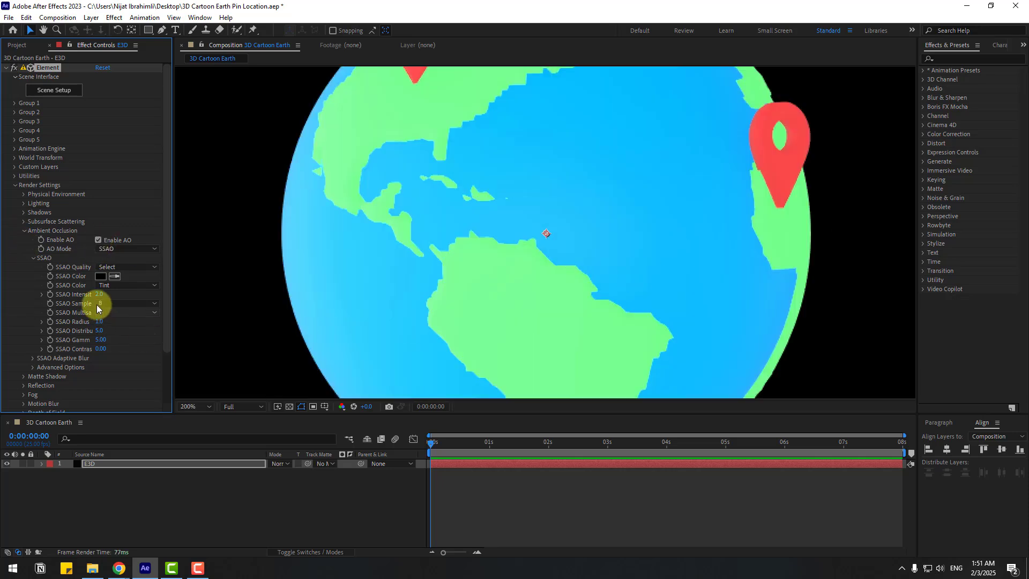
{"action": "left_click", "coordinate": [98, 294]}
{"action": "type", "text": "10"}
{"action": "key", "text": "Return"}
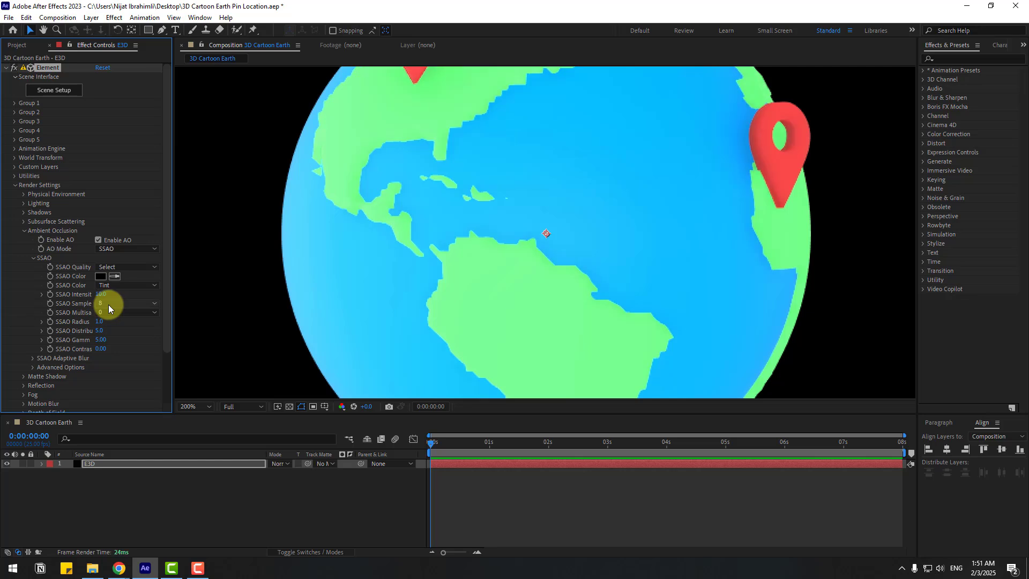
{"action": "key", "text": "shift+slash"}
{"action": "left_click", "coordinate": [16, 185]}
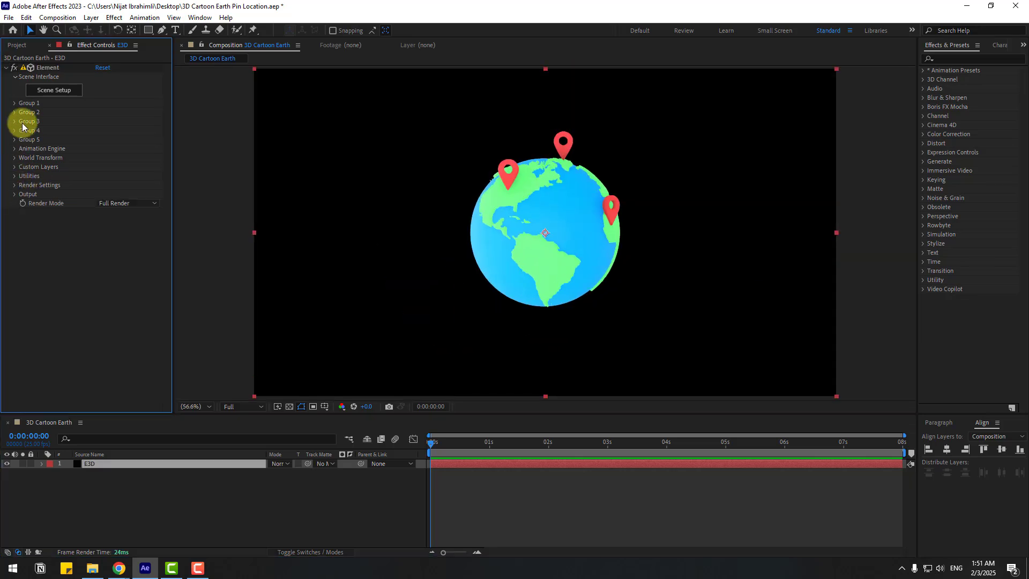
- Open the rotation settings of Group 1's Particle Replicator in the Element effect
{"action": "left_click", "coordinate": [13, 103]}
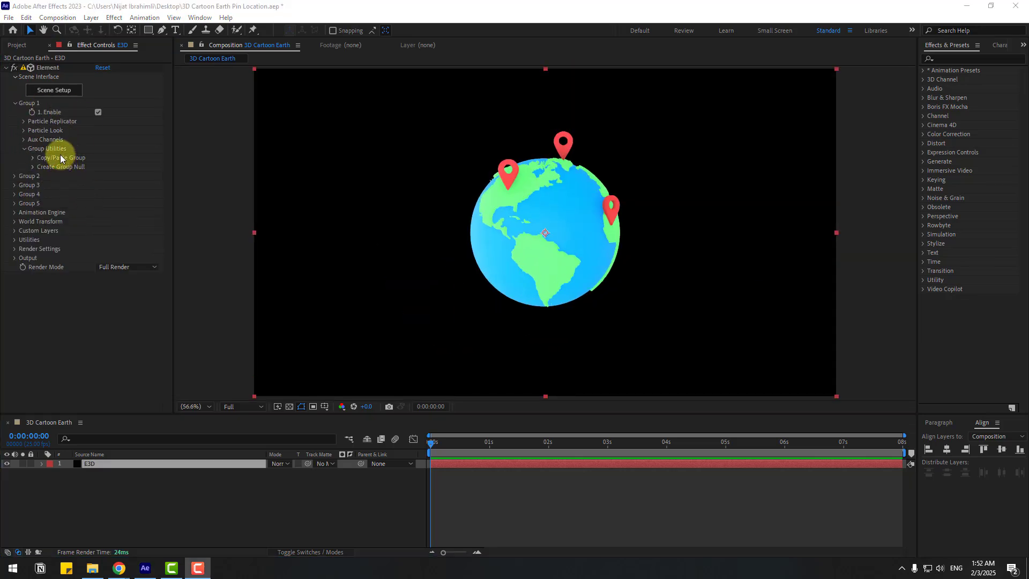
{"action": "left_click", "coordinate": [24, 121]}
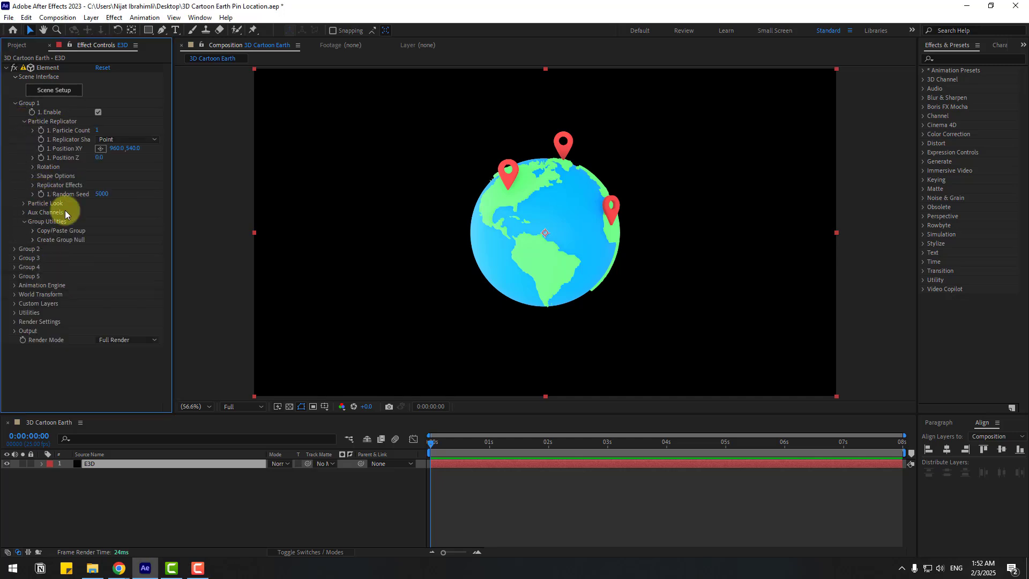
{"action": "left_click", "coordinate": [34, 167]}
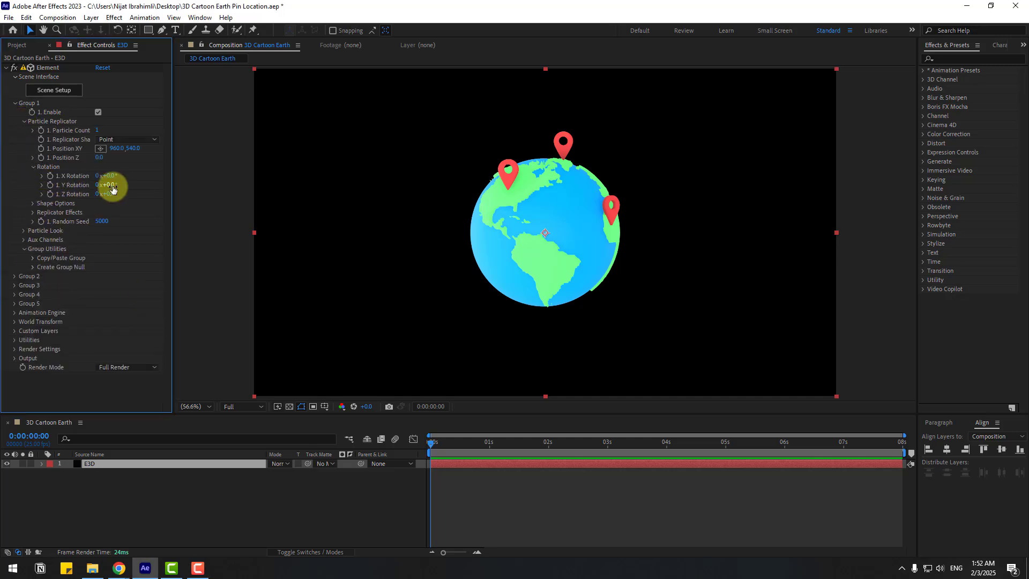
{"action": "left_click_drag", "start_coordinate": [110, 185], "coordinate": [156, 185]}
{"action": "key", "text": "ctrl+z"}
{"action": "key", "text": "ctrl+z"}
- Keyframe Group 1's Y Rotation at the first frame and set it to one full turn at 0:00:07:24, previewing the spin
{"action": "left_click", "coordinate": [50, 185]}
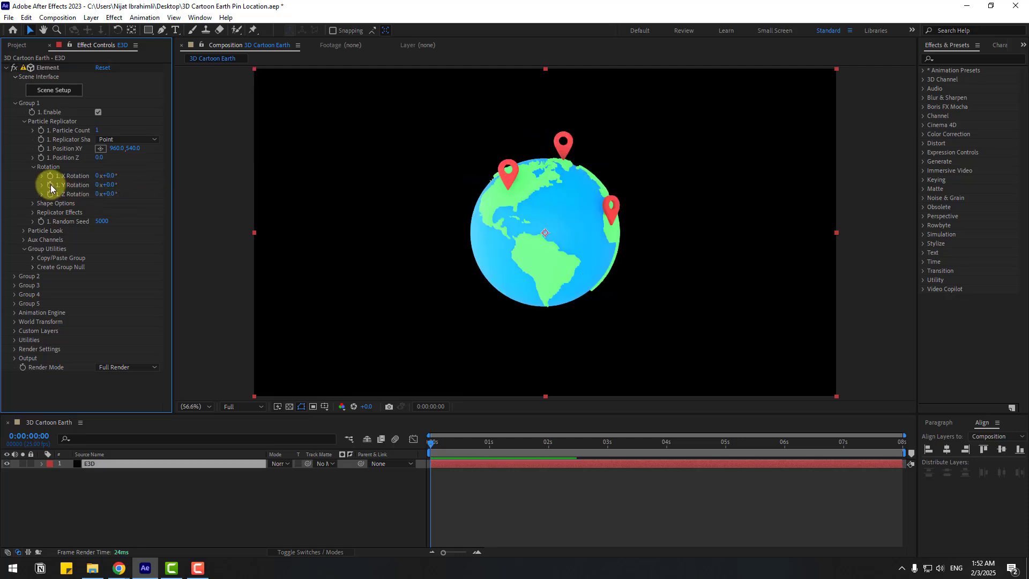
{"action": "left_click", "coordinate": [593, 468]}
{"action": "left_click_drag", "start_coordinate": [631, 446], "coordinate": [941, 448]}
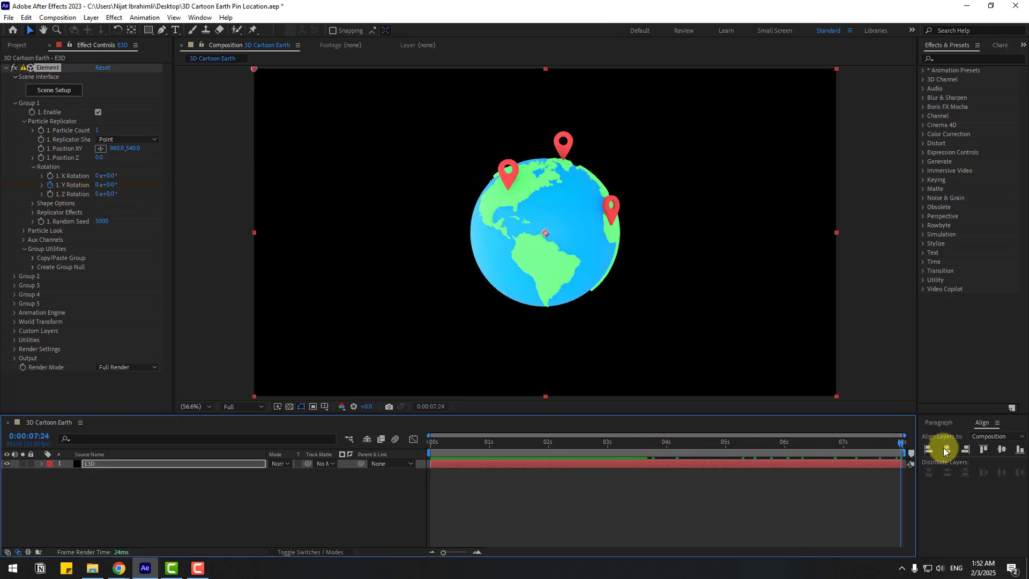
{"action": "left_click", "coordinate": [97, 185]}
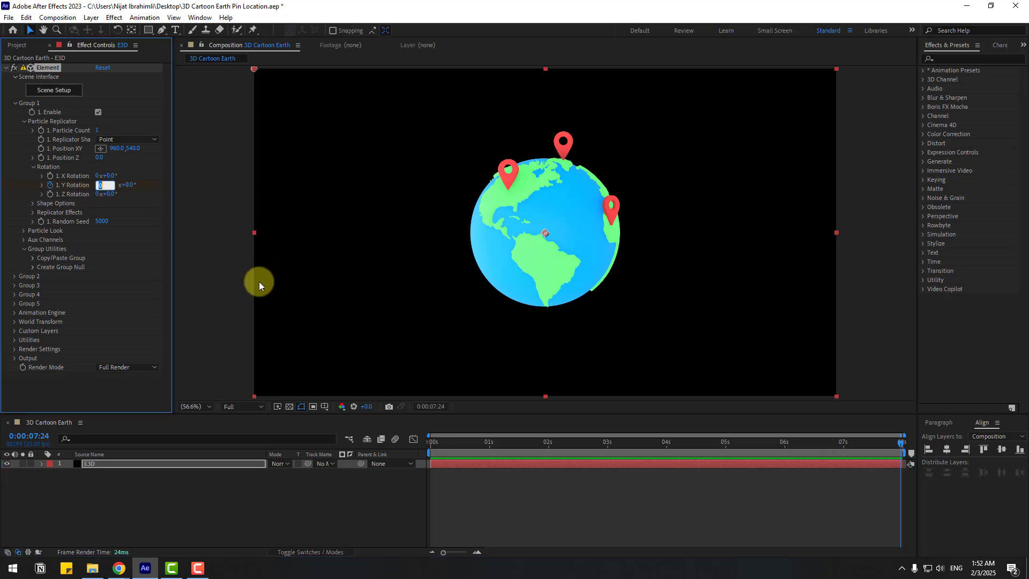
{"action": "type", "text": "1"}
{"action": "key", "text": "Return"}
{"action": "key", "text": "space"}
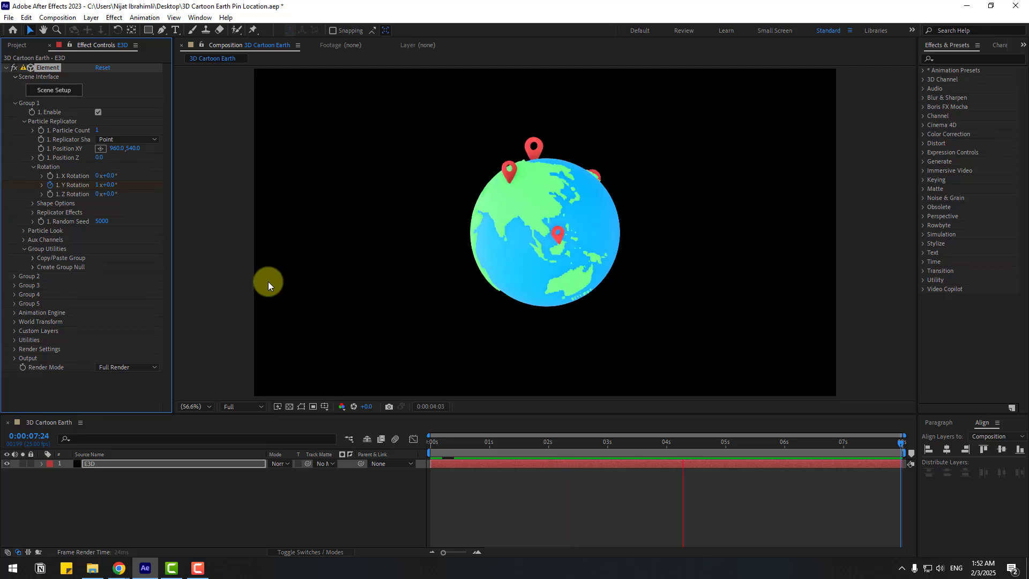
- Set the Channel 1 scale to 0 in Group 1's auxiliary channels
{"action": "left_click", "coordinate": [25, 122]}
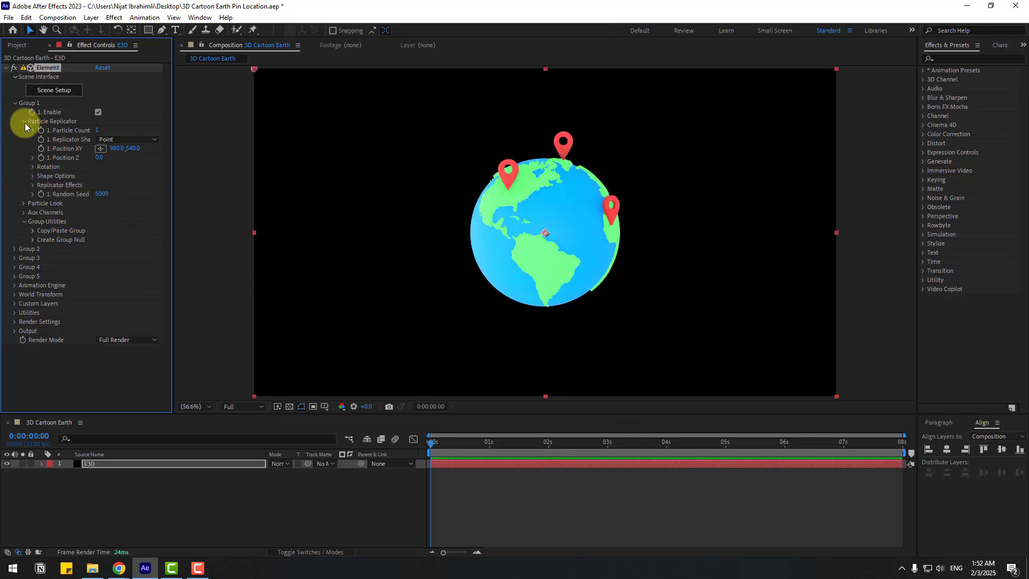
{"action": "left_click", "coordinate": [24, 123]}
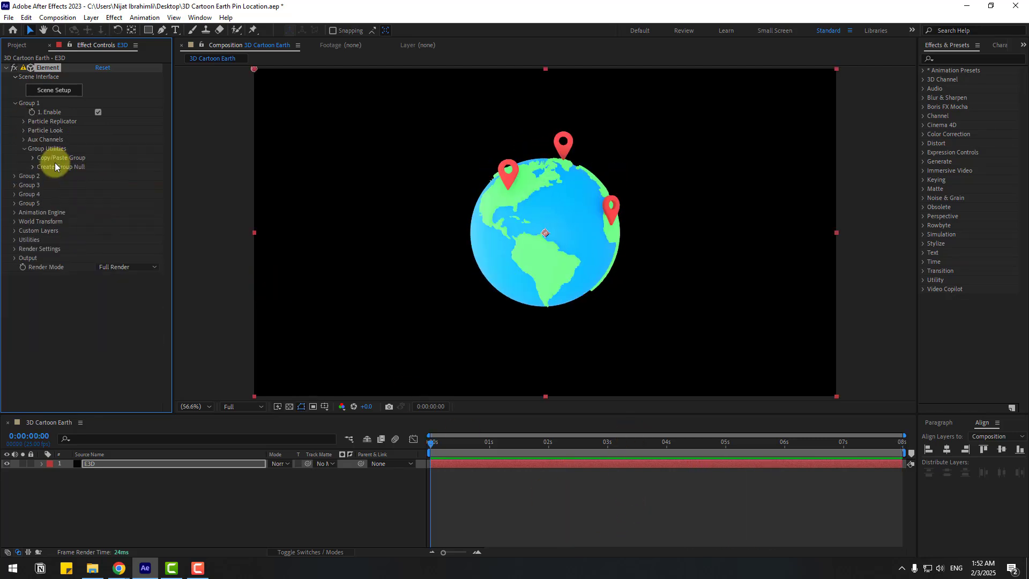
{"action": "left_click", "coordinate": [23, 139]}
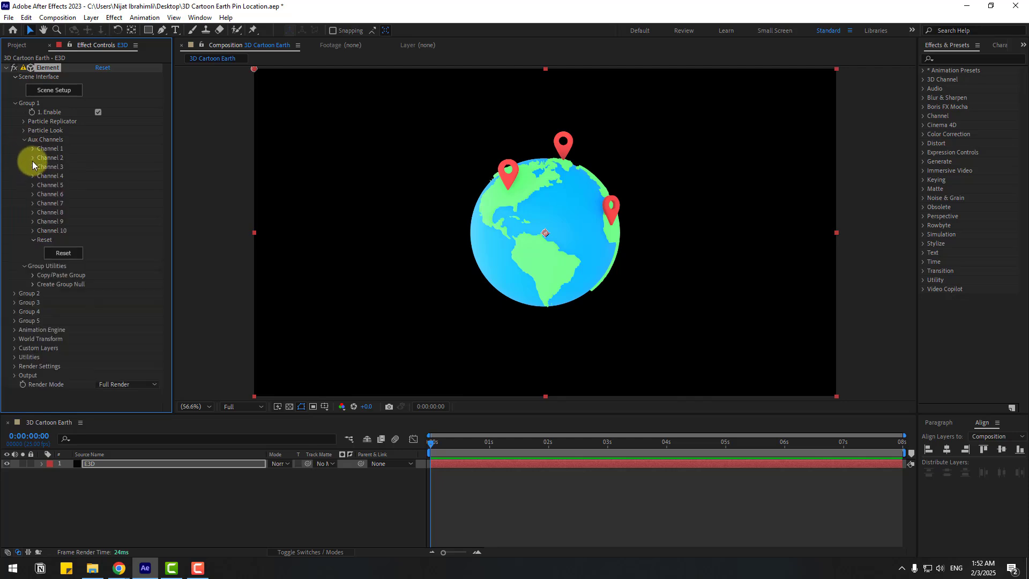
{"action": "left_click", "coordinate": [32, 149]}
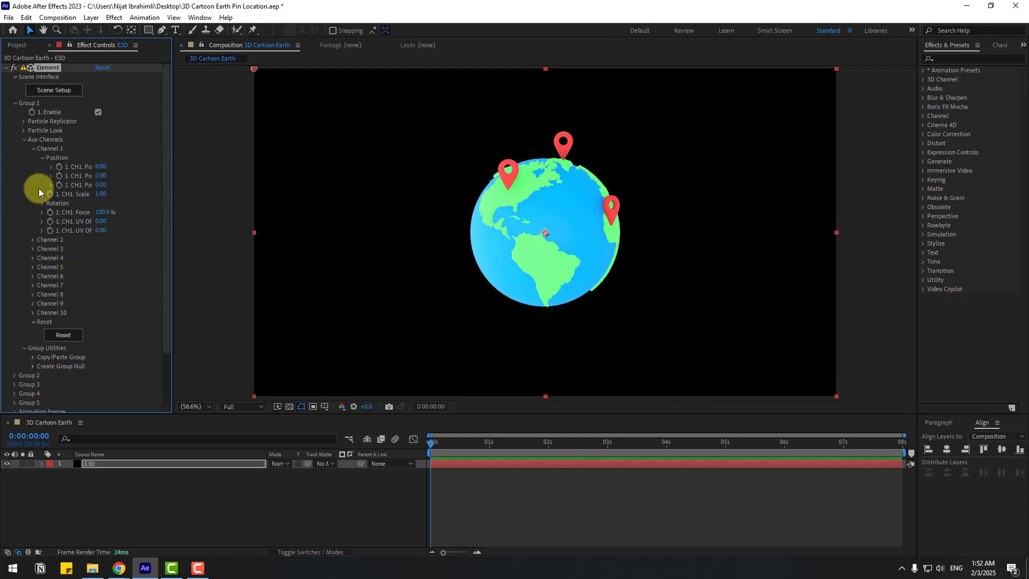
{"action": "left_click", "coordinate": [98, 197]}
{"action": "type", "text": "0"}
{"action": "key", "text": "Return"}
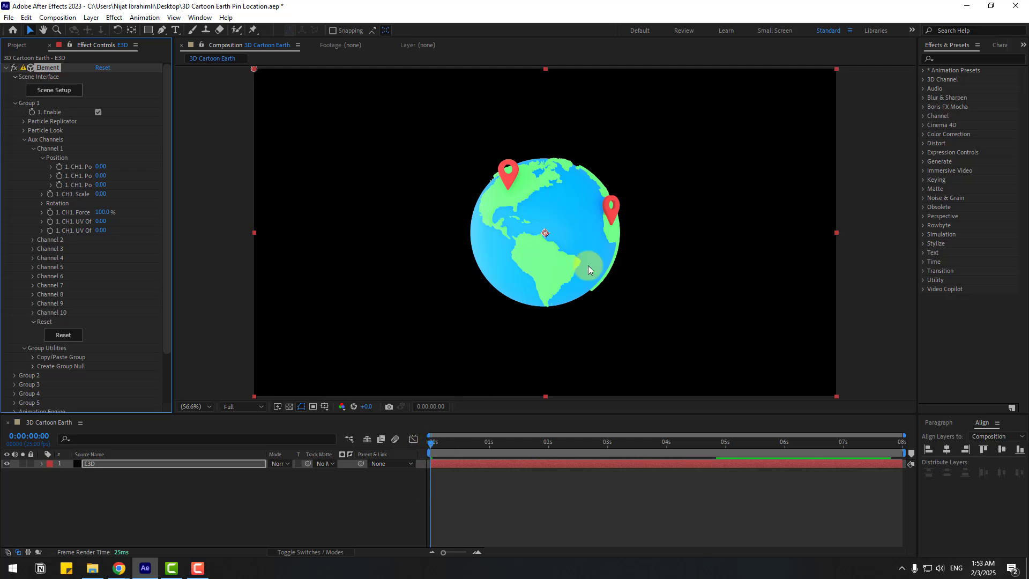
- Keyframe the Channel 1 scale from 0 at 0:00:00:14 to 1 at 0:00:00:24
{"action": "scroll", "coordinate": [563, 166], "scroll_direction": "up", "scroll_amount": 4}
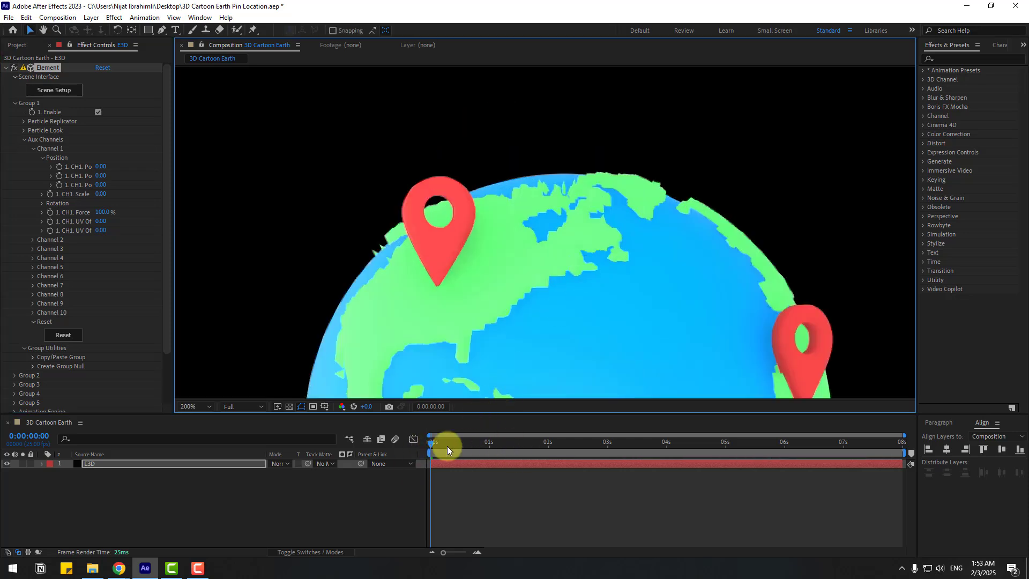
{"action": "left_click_drag", "start_coordinate": [445, 445], "coordinate": [464, 437]}
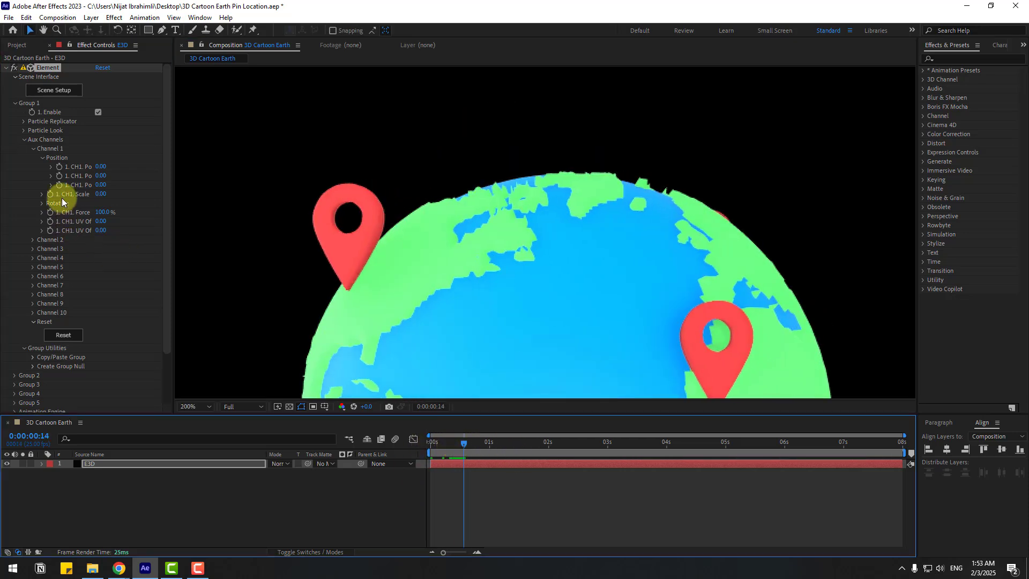
{"action": "left_click", "coordinate": [49, 194]}
{"action": "key", "text": "shift+Page_Down"}
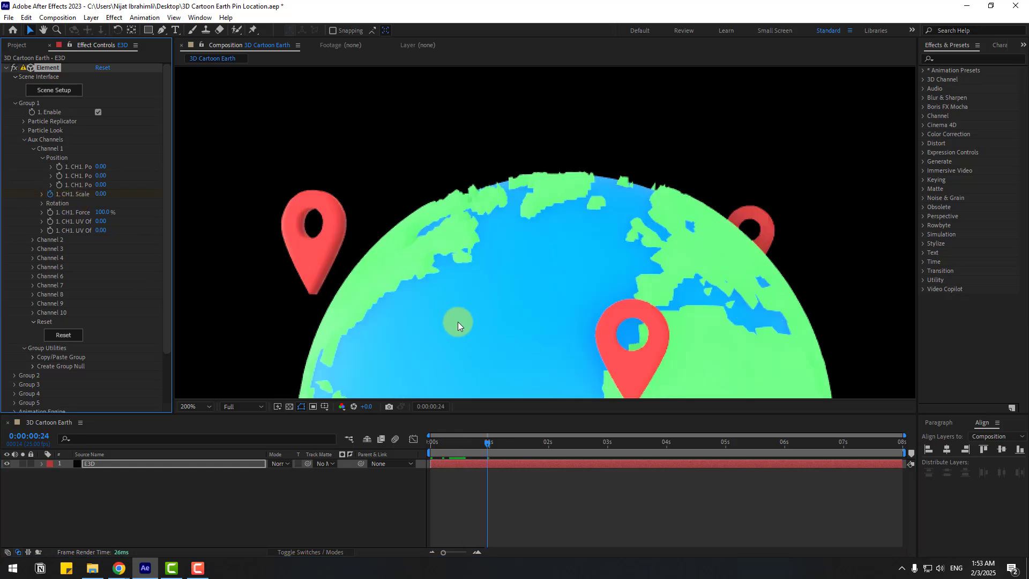
{"action": "left_click", "coordinate": [101, 194]}
{"action": "type", "text": "1"}
{"action": "key", "text": "Return"}
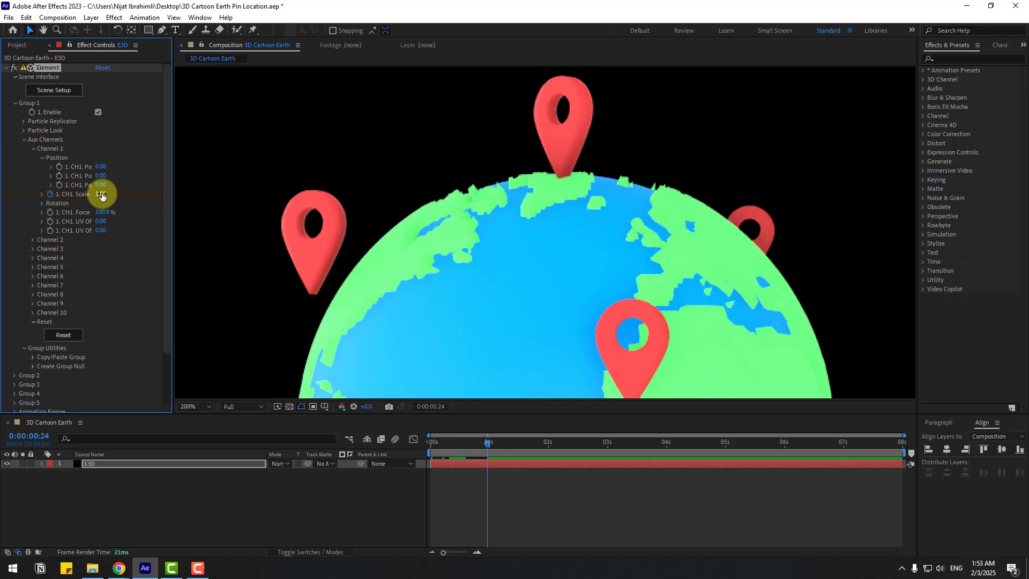
- Add a small bounce to the Channel 1 scale with keyframes of 0.87 at 0:00:01:03 and 1 at 0:00:01:06
{"action": "key", "text": "u"}
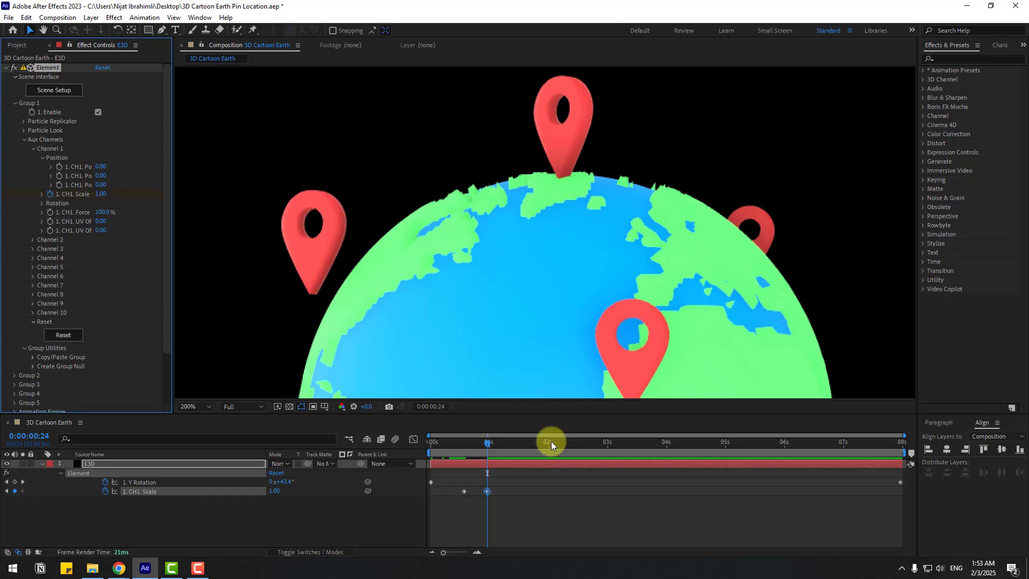
{"action": "key", "text": "space"}
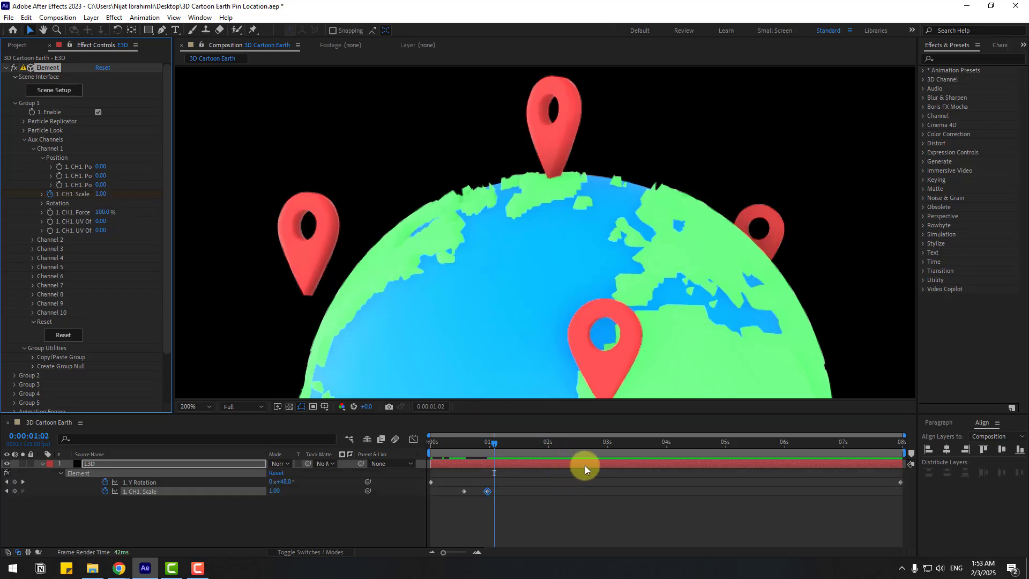
{"action": "left_click_drag", "start_coordinate": [101, 193], "coordinate": [101, 200]}
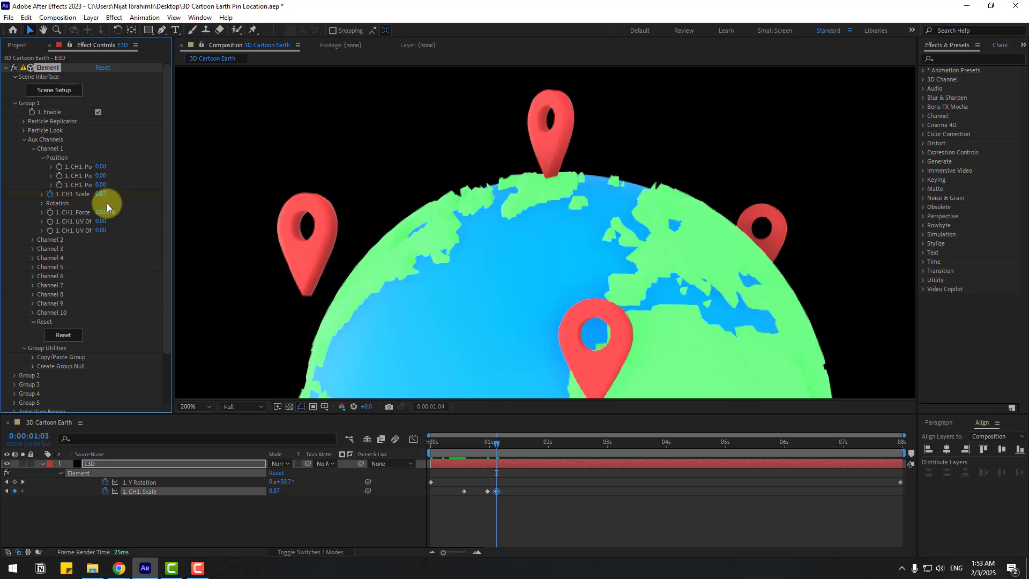
{"action": "key", "text": "Page_Down"}
{"action": "key", "text": "Page_Down"}
{"action": "key", "text": "Page_Down"}
{"action": "left_click", "coordinate": [101, 194]}
{"action": "type", "text": "1"}
{"action": "key", "text": "Return"}
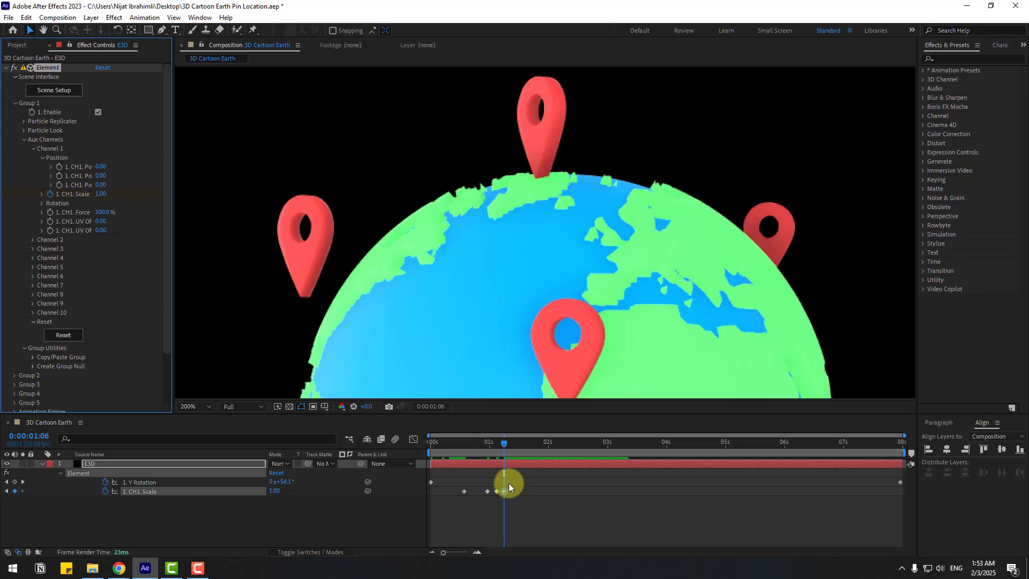
- Apply Easy Ease to all Channel 1 scale keyframes and move the last two slightly later for wider spacing
{"action": "left_click_drag", "start_coordinate": [524, 487], "coordinate": [450, 503]}
{"action": "right_click", "coordinate": [465, 491]}
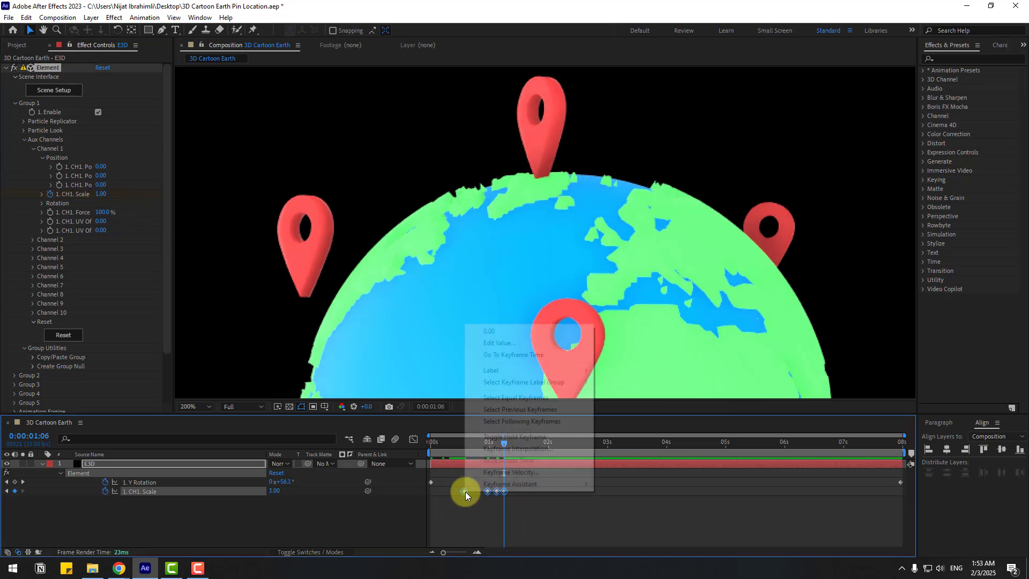
{"action": "mouse_move", "coordinate": [536, 484]}
{"action": "left_click", "coordinate": [648, 413]}
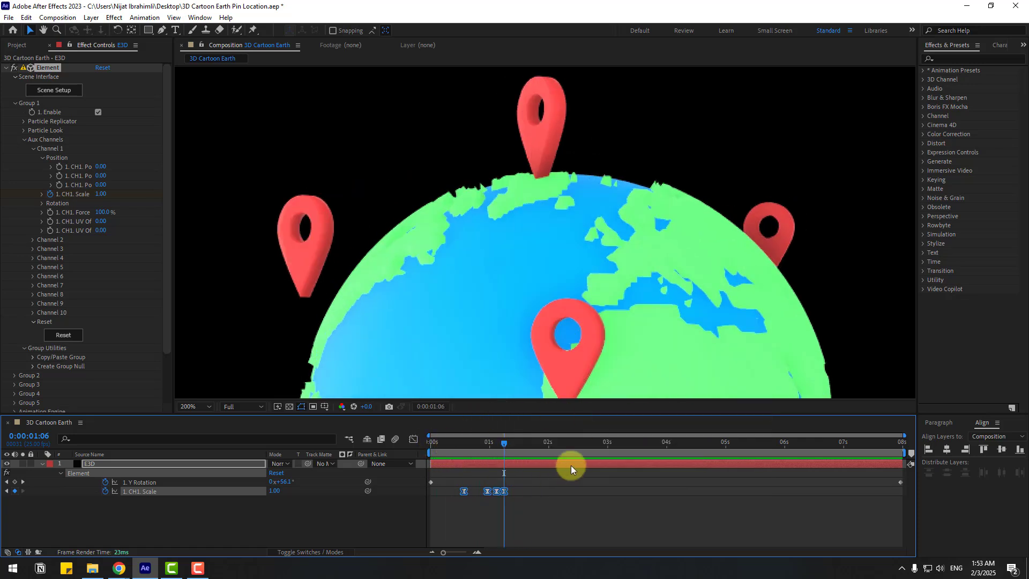
{"action": "mouse_move", "coordinate": [524, 485]}
{"action": "left_mouse_down"}
{"action": "mouse_move", "coordinate": [480, 494]}
{"action": "mouse_move", "coordinate": [519, 492]}
{"action": "left_mouse_up"}
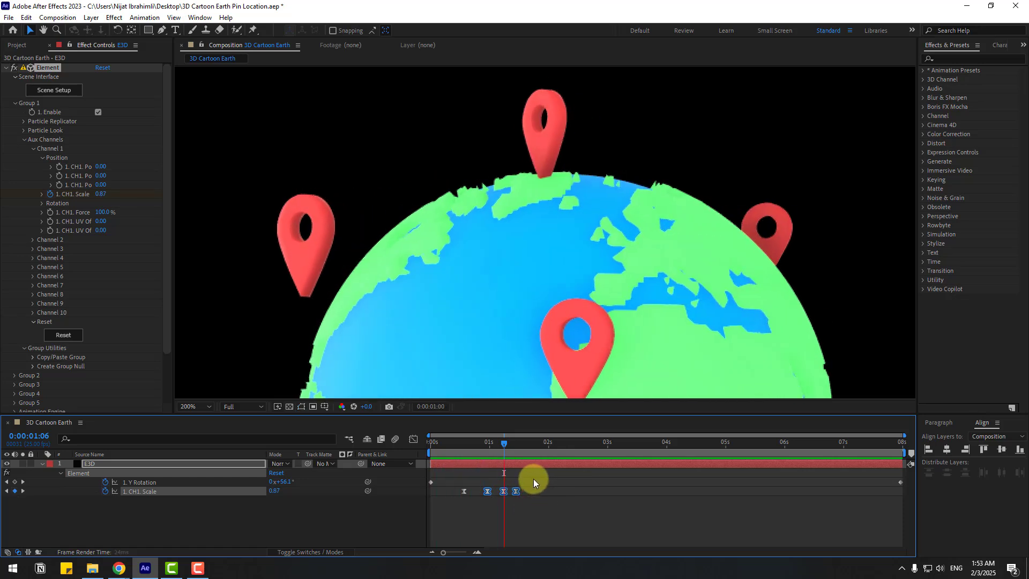
- Set the Channel 2 scale to 0 at 0:00:01:03 and turn on keyframing for it
{"action": "scroll", "coordinate": [549, 330], "scroll_direction": "down", "scroll_amount": 2}
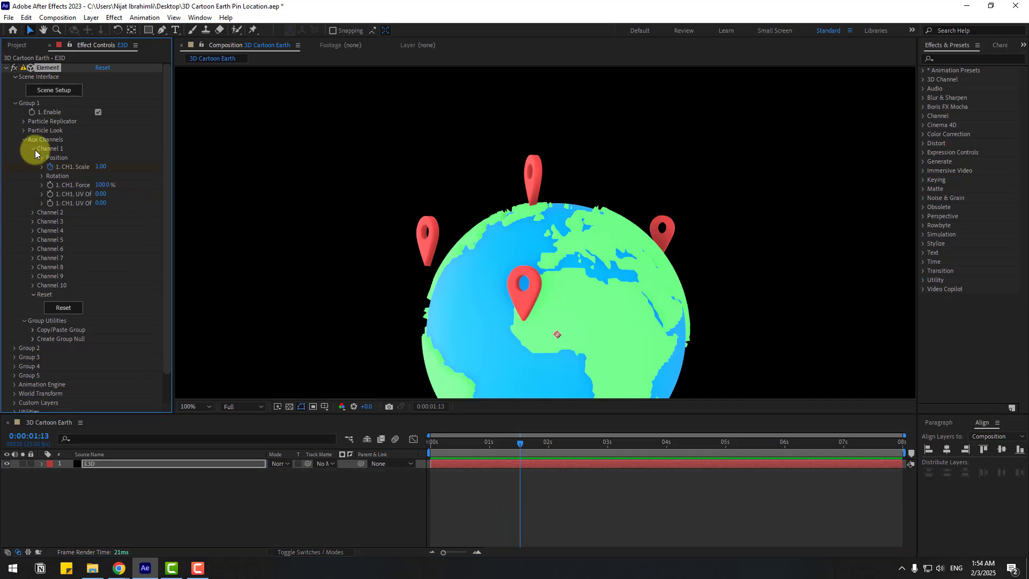
{"action": "left_click", "coordinate": [34, 149]}
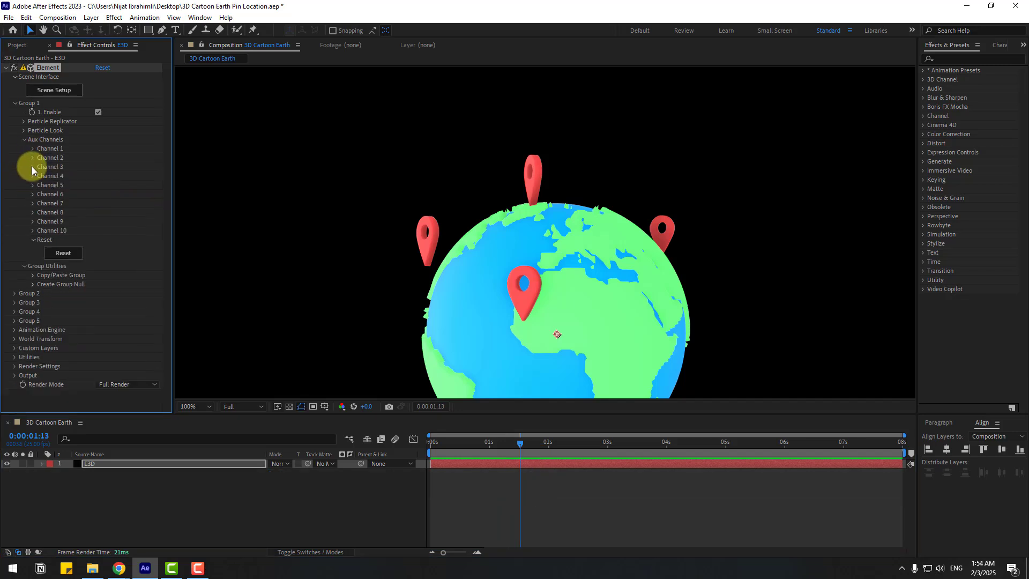
{"action": "left_click", "coordinate": [32, 158]}
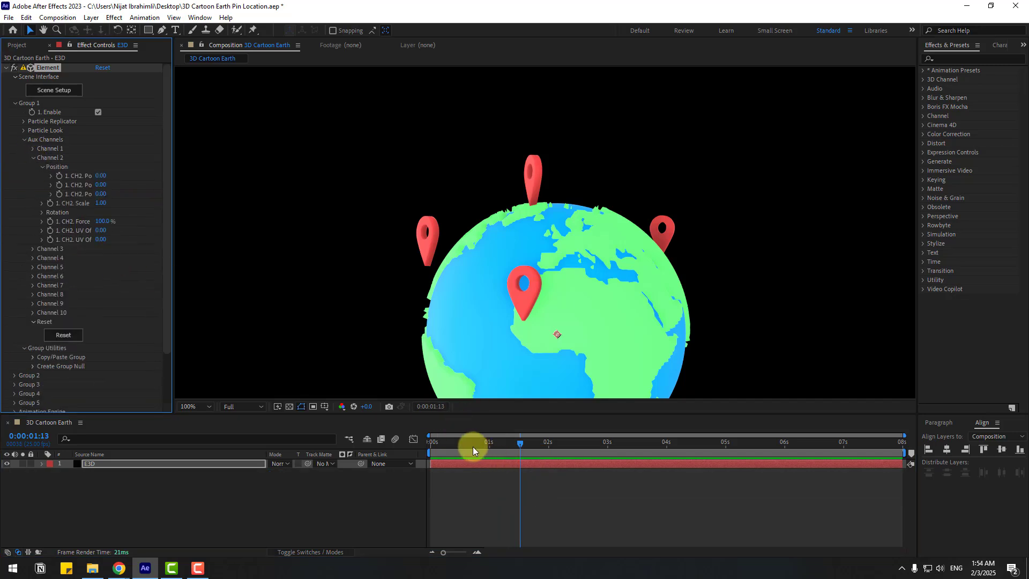
{"action": "left_click_drag", "start_coordinate": [473, 445], "coordinate": [496, 447]}
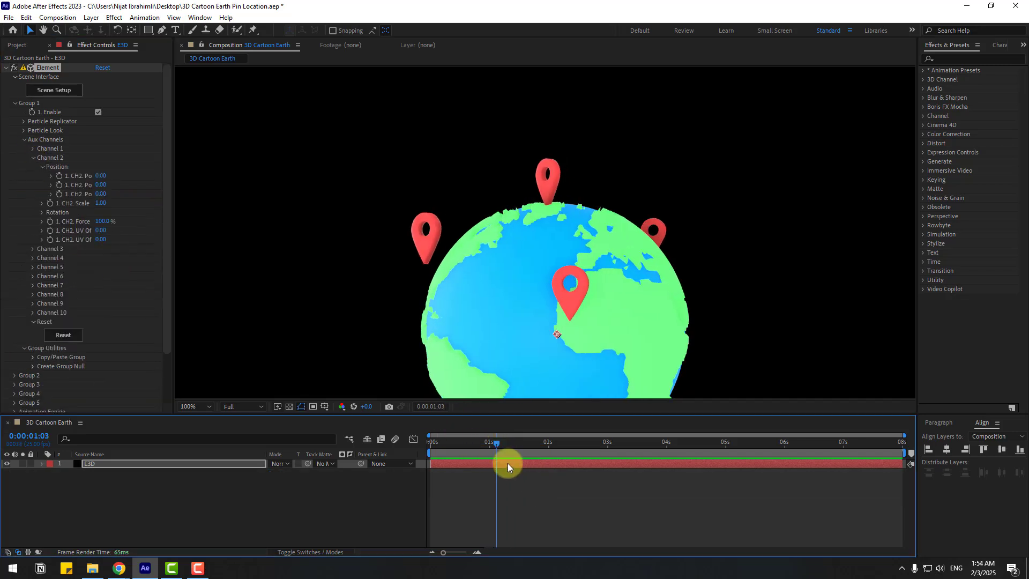
{"action": "left_click", "coordinate": [102, 203]}
{"action": "type", "text": "0"}
{"action": "key", "text": "Return"}
{"action": "left_click", "coordinate": [49, 203]}
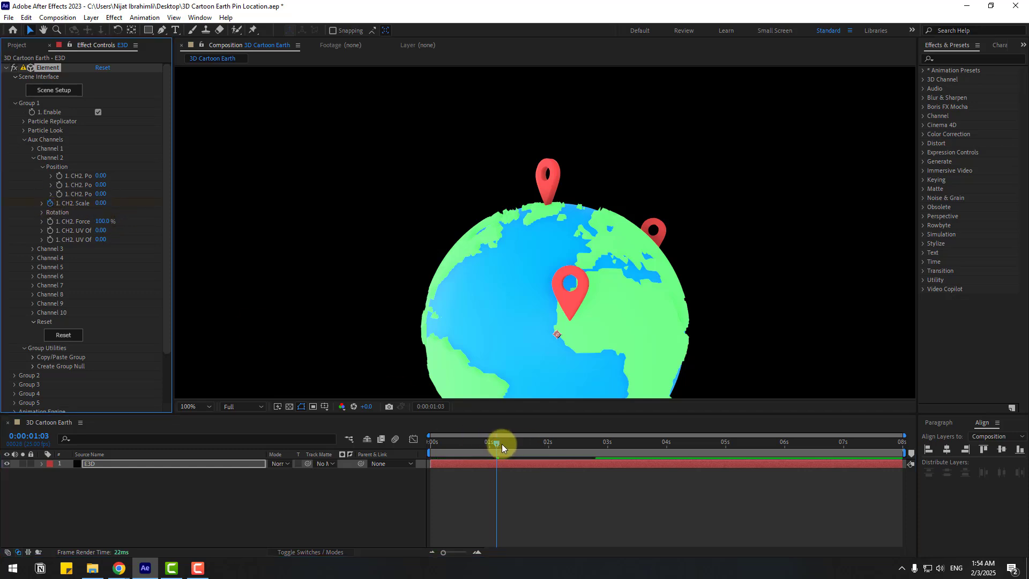
- Set the Channel 2 scale to 1 at 0:00:01:15
{"action": "left_click_drag", "start_coordinate": [502, 443], "coordinate": [526, 448]}
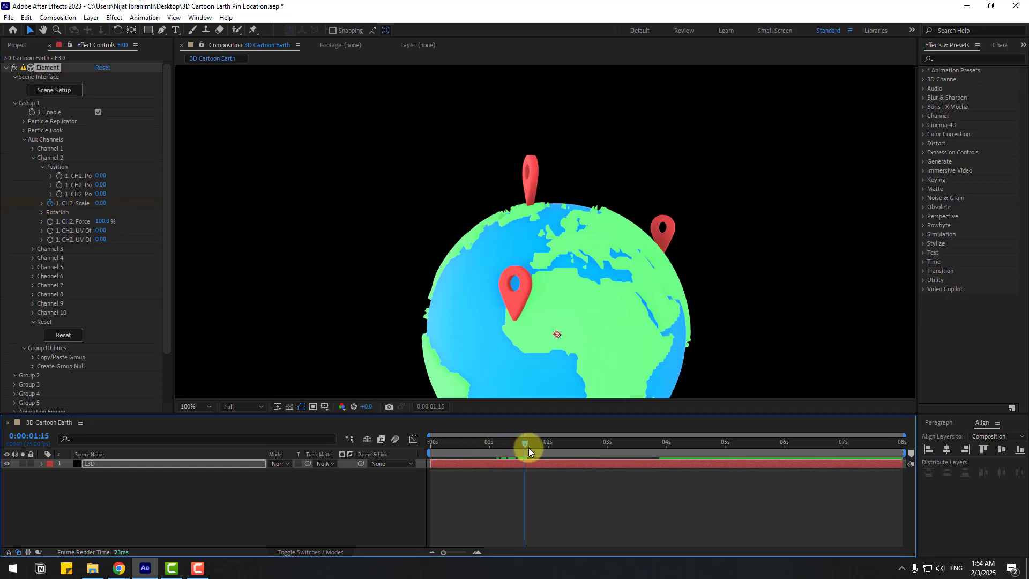
{"action": "left_click", "coordinate": [103, 203]}
{"action": "type", "text": "1"}
{"action": "key", "text": "Return"}
- Move the Channel 2 scale keyframes into the first second and shift all Channel 1 scale keyframes later, past the one-second mark
{"action": "left_click_drag", "start_coordinate": [480, 445], "coordinate": [513, 454]}
{"action": "key", "text": "u"}
{"action": "left_click", "coordinate": [525, 500]}
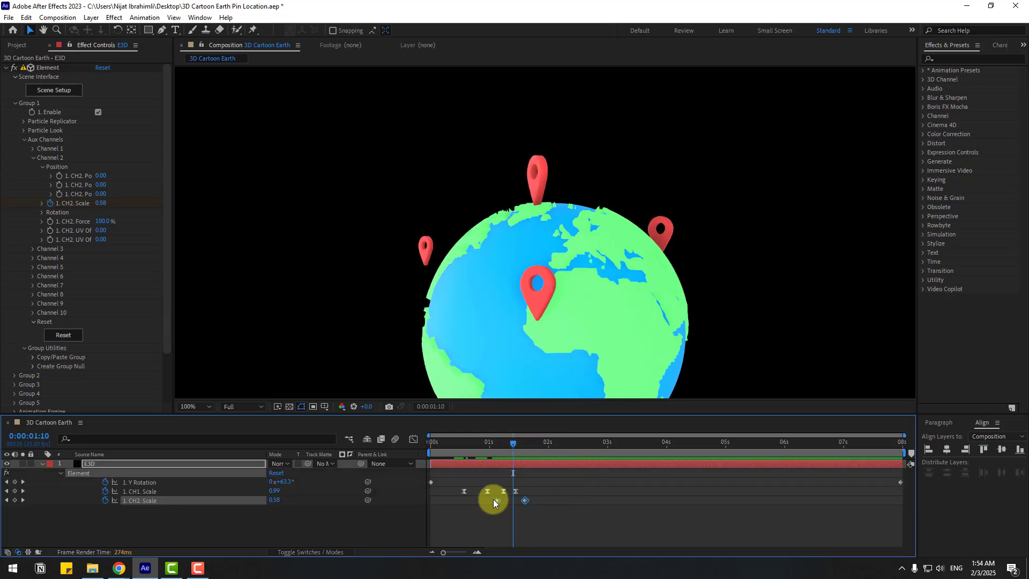
{"action": "left_click_drag", "start_coordinate": [494, 502], "coordinate": [455, 500]}
{"action": "left_click", "coordinate": [436, 448]}
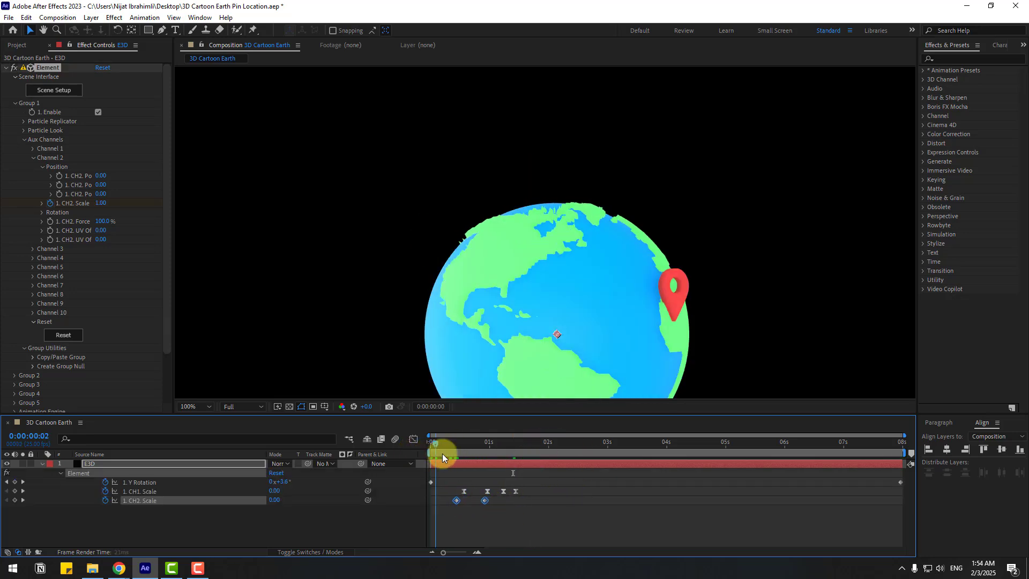
{"action": "left_click_drag", "start_coordinate": [442, 456], "coordinate": [484, 447]}
{"action": "left_click_drag", "start_coordinate": [532, 485], "coordinate": [509, 491]}
{"action": "left_click_drag", "start_coordinate": [453, 444], "coordinate": [529, 452]}
- Set the Channel 3 scale to 0 at 0:00:01:16 and turn on keyframing for it
{"action": "left_click", "coordinate": [32, 157]}
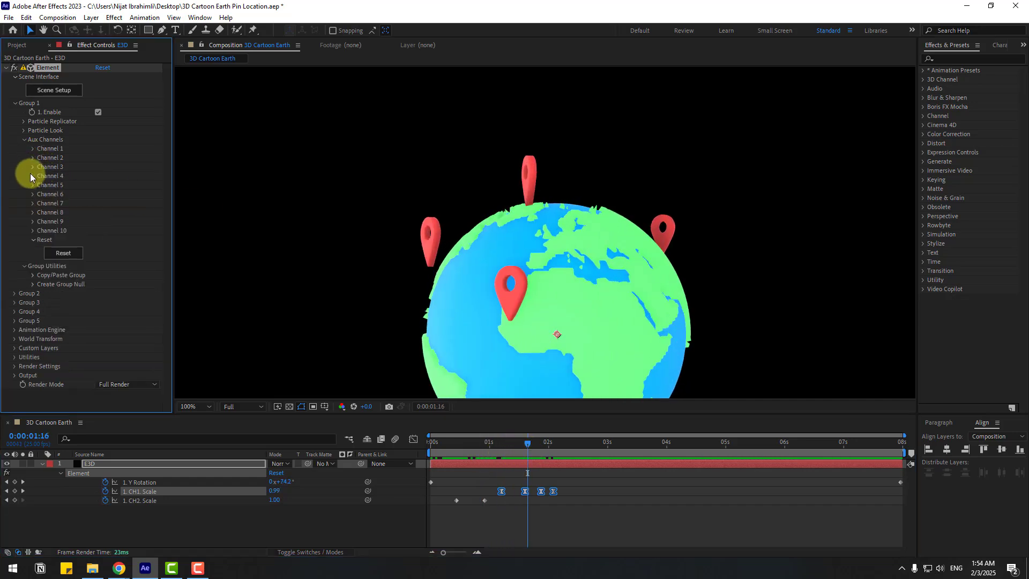
{"action": "left_click", "coordinate": [32, 167]}
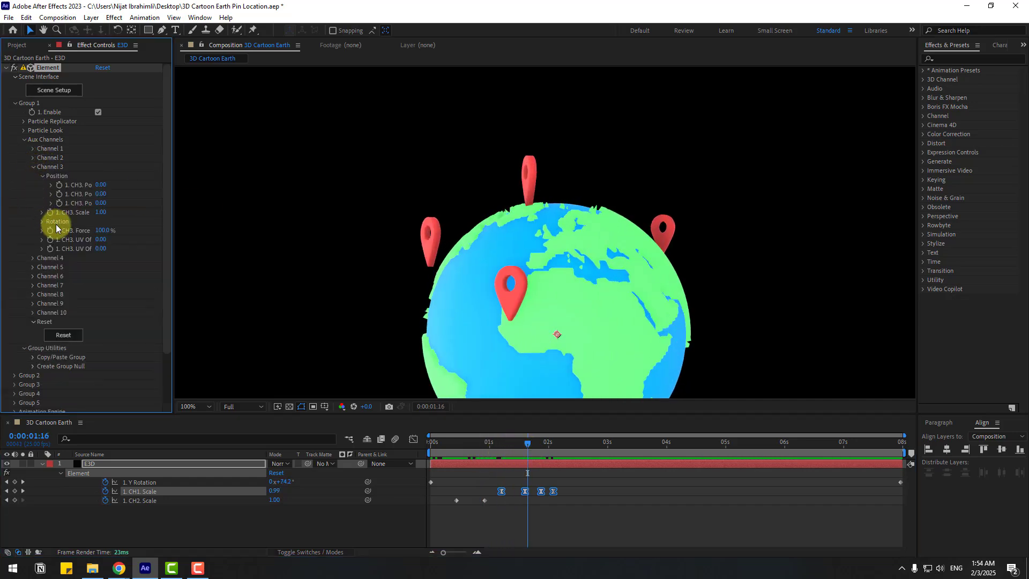
{"action": "left_click", "coordinate": [100, 213]}
{"action": "type", "text": "0"}
{"action": "key", "text": "Return"}
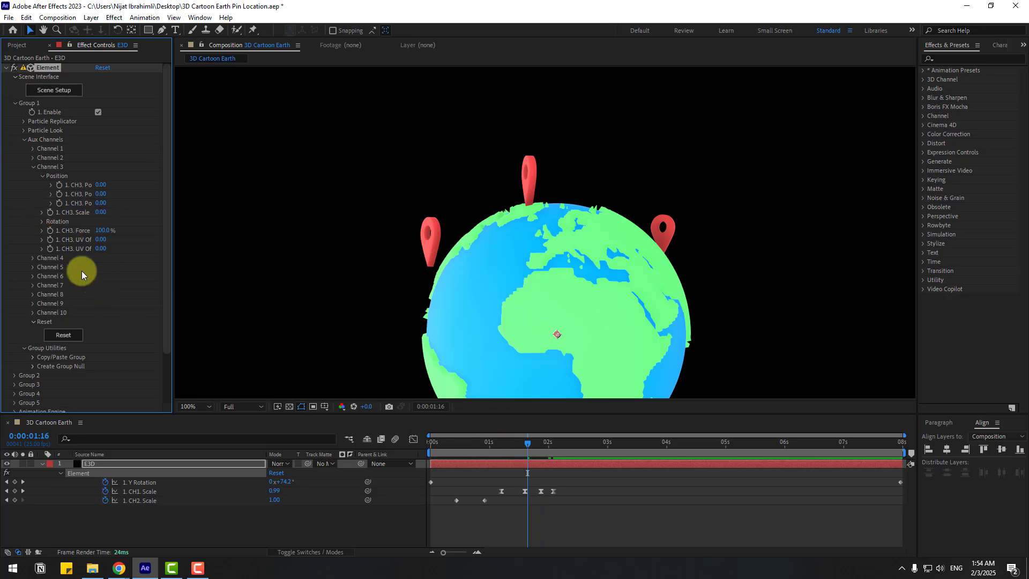
{"action": "left_click", "coordinate": [49, 212]}
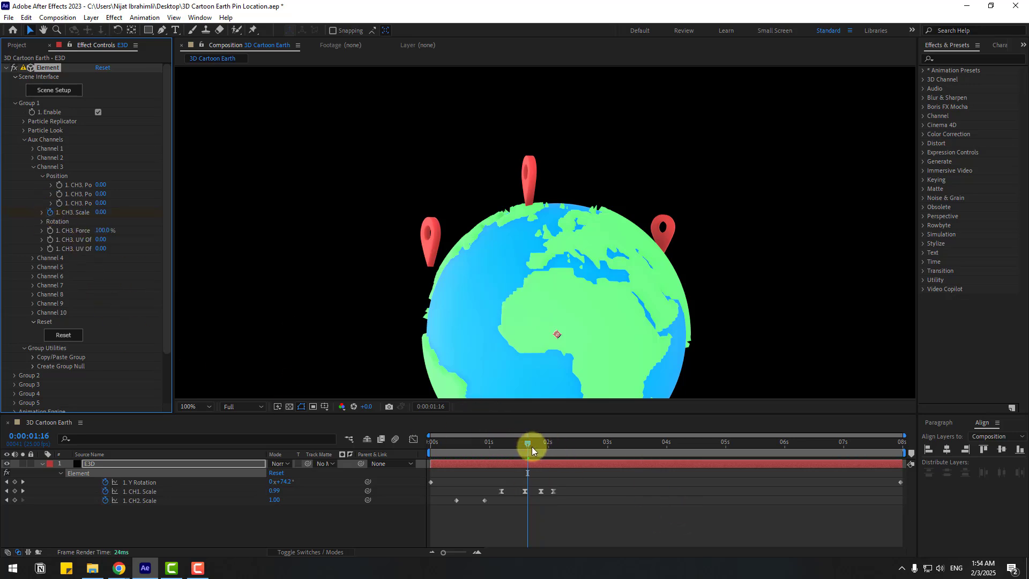
- Set the Channel 3 scale to 1 at 0:00:02:01 and finish editing that channel
{"action": "left_click_drag", "start_coordinate": [532, 446], "coordinate": [562, 459]}
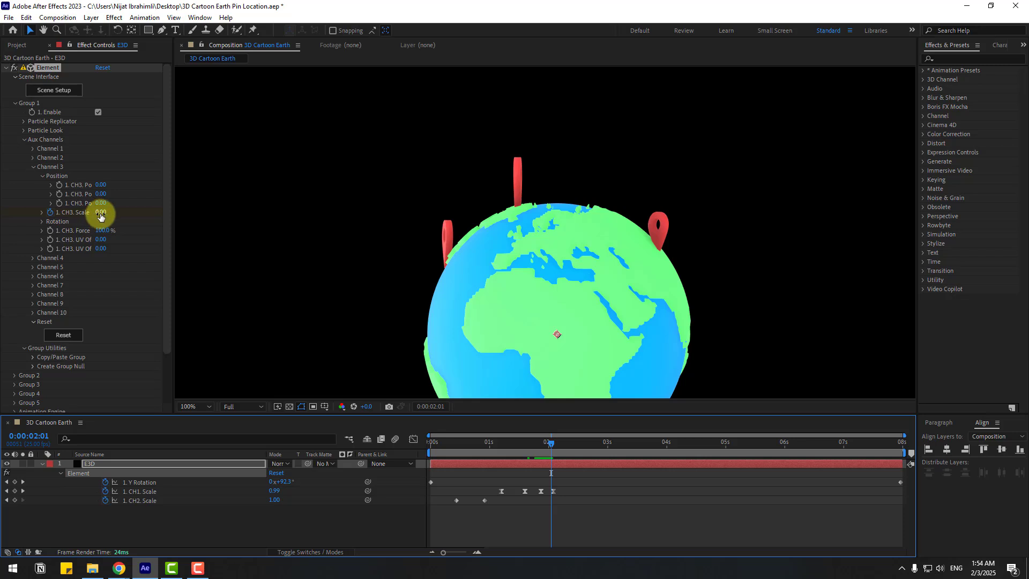
{"action": "left_click_drag", "start_coordinate": [528, 435], "coordinate": [583, 462]}
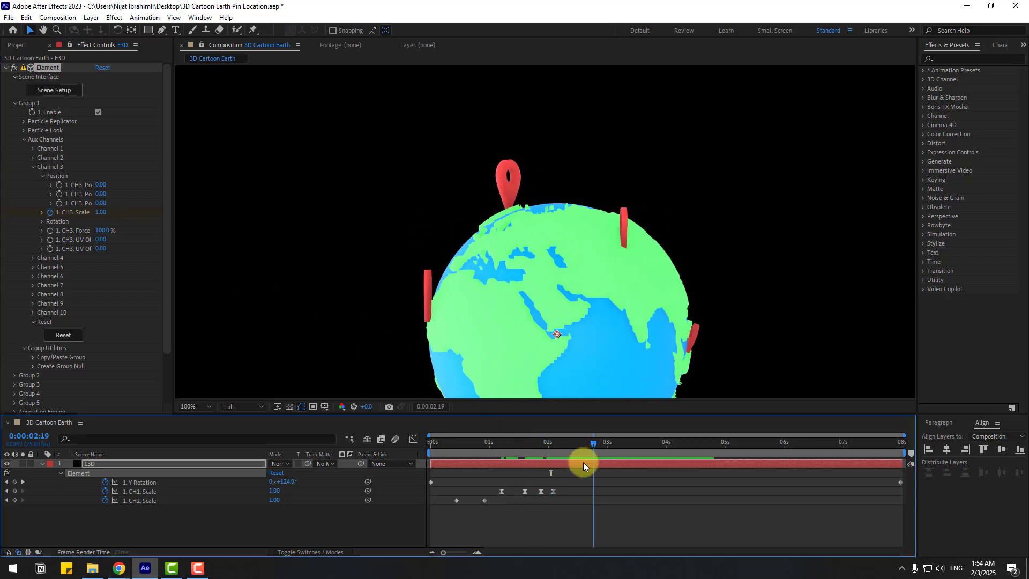
{"action": "left_click", "coordinate": [32, 166]}
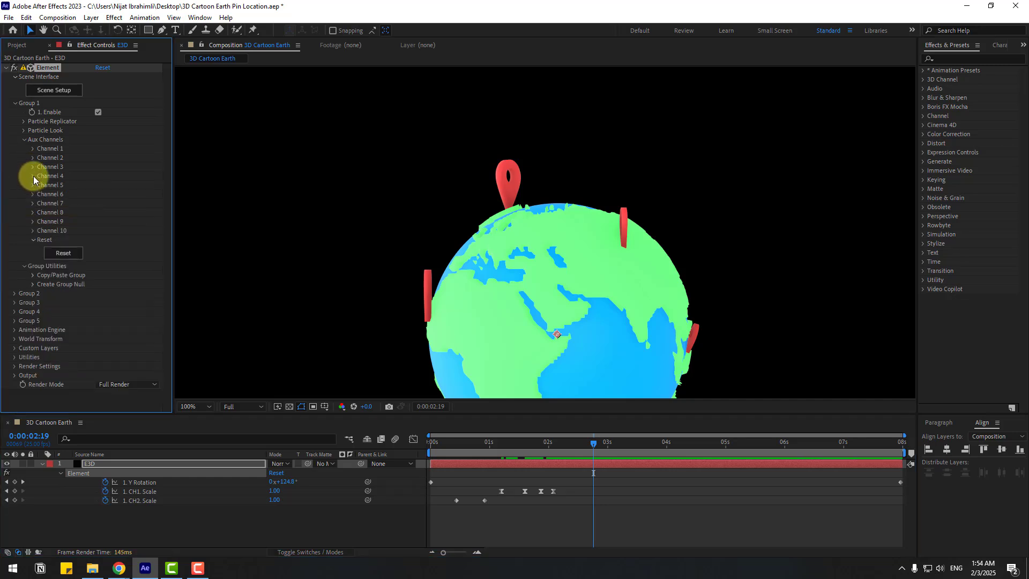
- Keyframe the Channel 4 scale from 0 at 0:00:02:19 to 1 at 0:00:03:07
{"action": "left_click", "coordinate": [33, 176]}
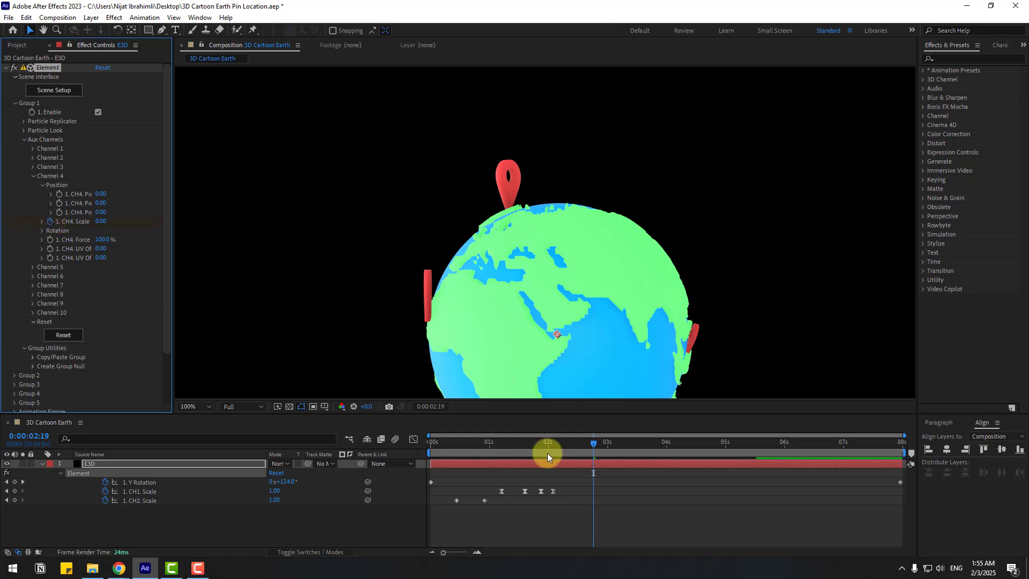
{"action": "left_click_drag", "start_coordinate": [598, 444], "coordinate": [623, 446]}
{"action": "left_click", "coordinate": [102, 220]}
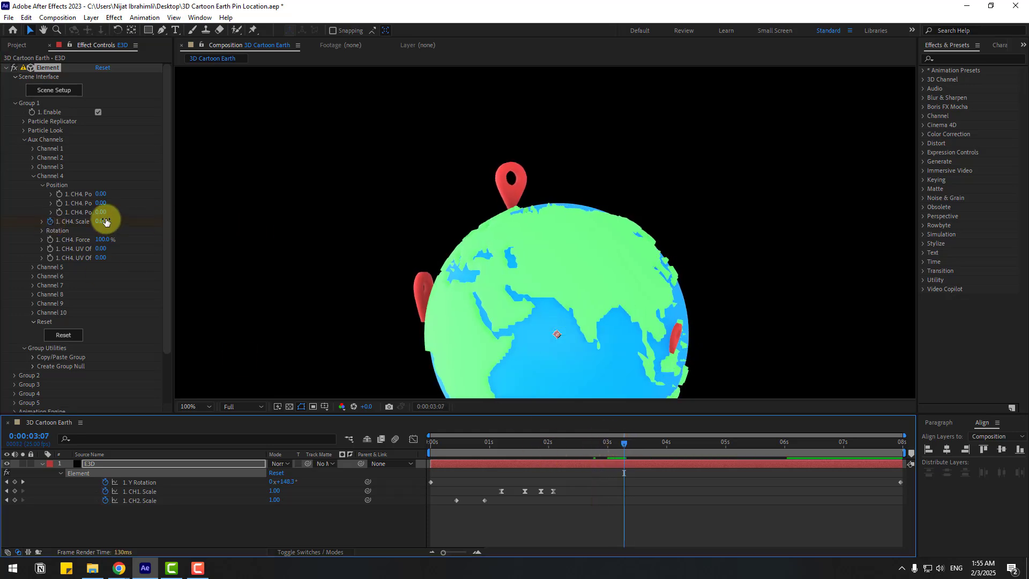
{"action": "type", "text": "1"}
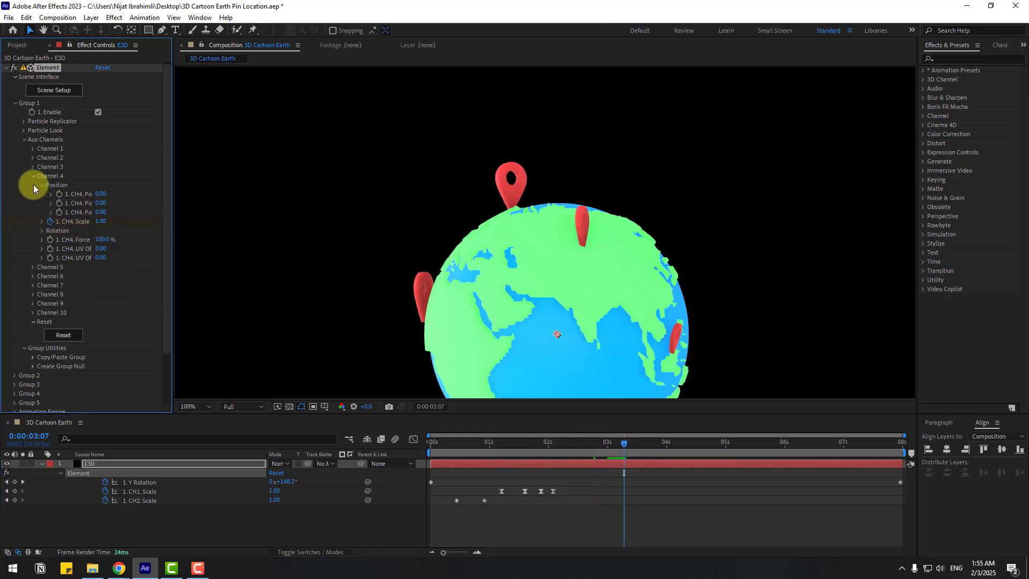
- Keyframe the Channel 5 scale from 0 up to 1, placing the value 1 at 0:00:04:04
{"action": "left_click", "coordinate": [33, 176]}
{"action": "left_click", "coordinate": [32, 185]}
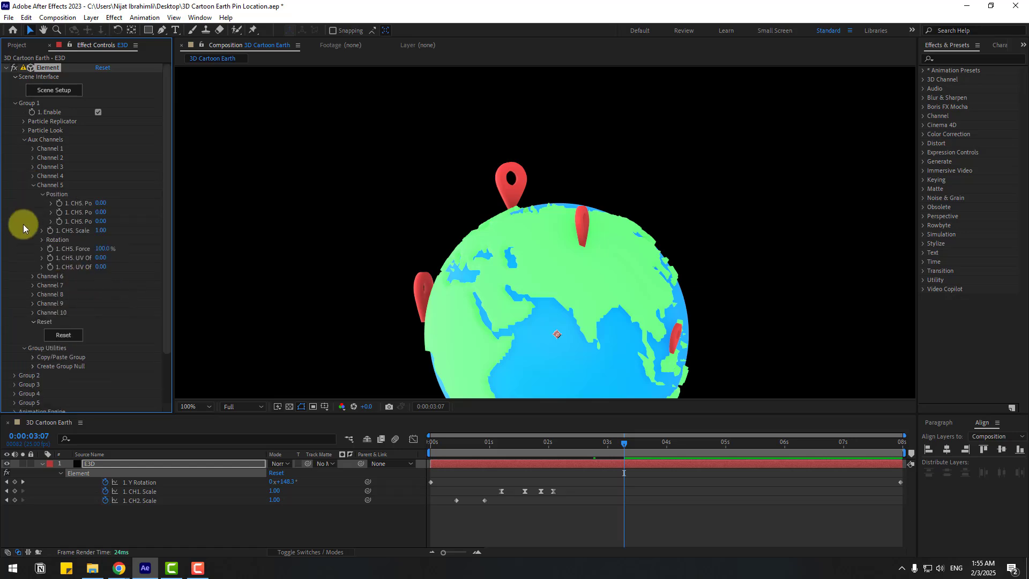
{"action": "key", "text": "Return"}
{"action": "left_click_drag", "start_coordinate": [618, 456], "coordinate": [676, 448]}
{"action": "left_click", "coordinate": [101, 229]}
{"action": "left_click", "coordinate": [56, 240]}
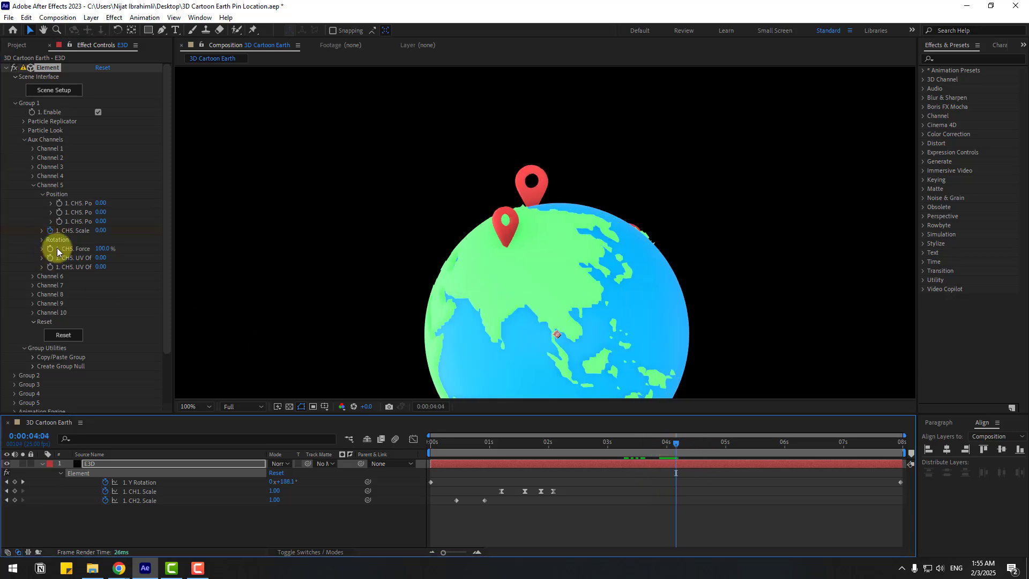
{"action": "left_click", "coordinate": [101, 230]}
{"action": "type", "text": "1"}
{"action": "key", "text": "Return"}
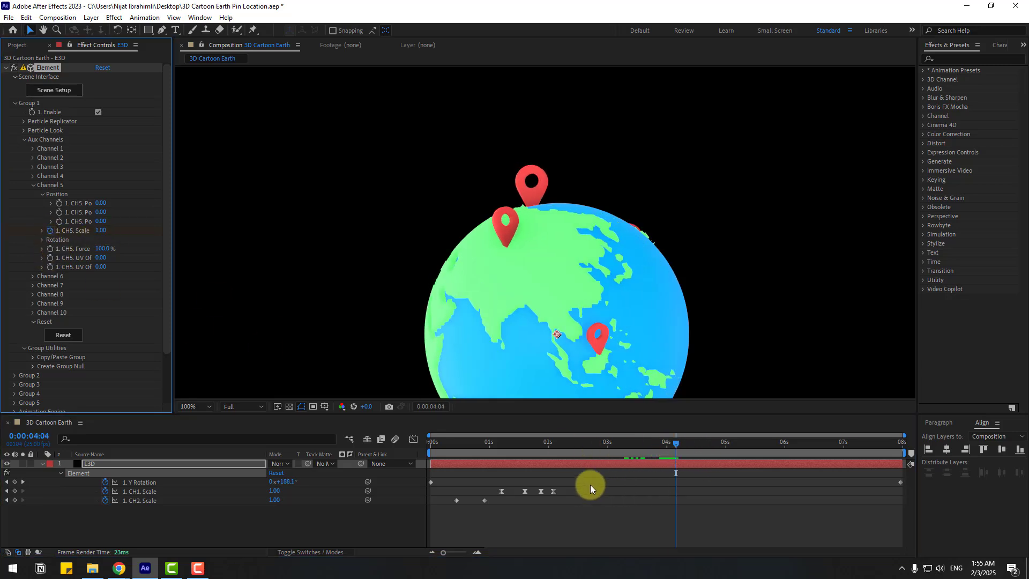
- Apply Easy Ease to all scale keyframes of Channels 2 to 5 and preview the animation up to 0:00:05:13
{"action": "key", "text": "u"}
{"action": "key", "text": "u"}
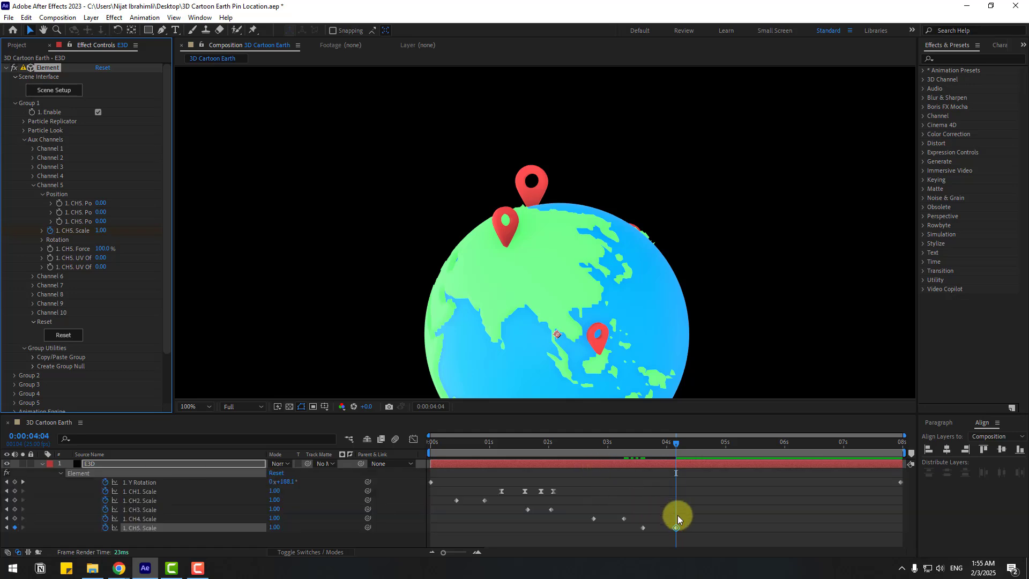
{"action": "left_click_drag", "start_coordinate": [695, 497], "coordinate": [451, 539]}
{"action": "right_click", "coordinate": [454, 501]}
{"action": "mouse_move", "coordinate": [527, 493]}
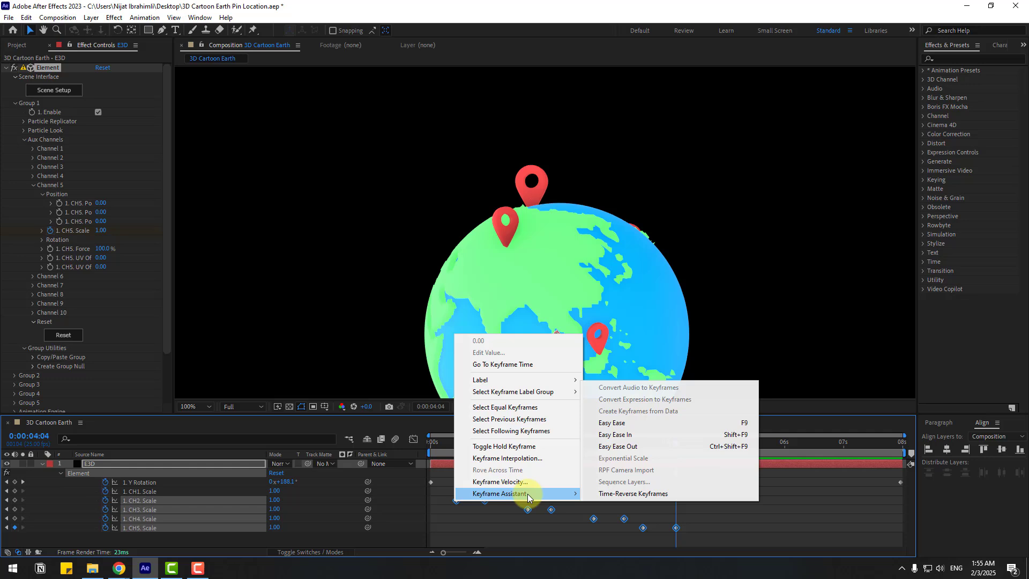
{"action": "left_click", "coordinate": [621, 423]}
{"action": "key", "text": "space"}
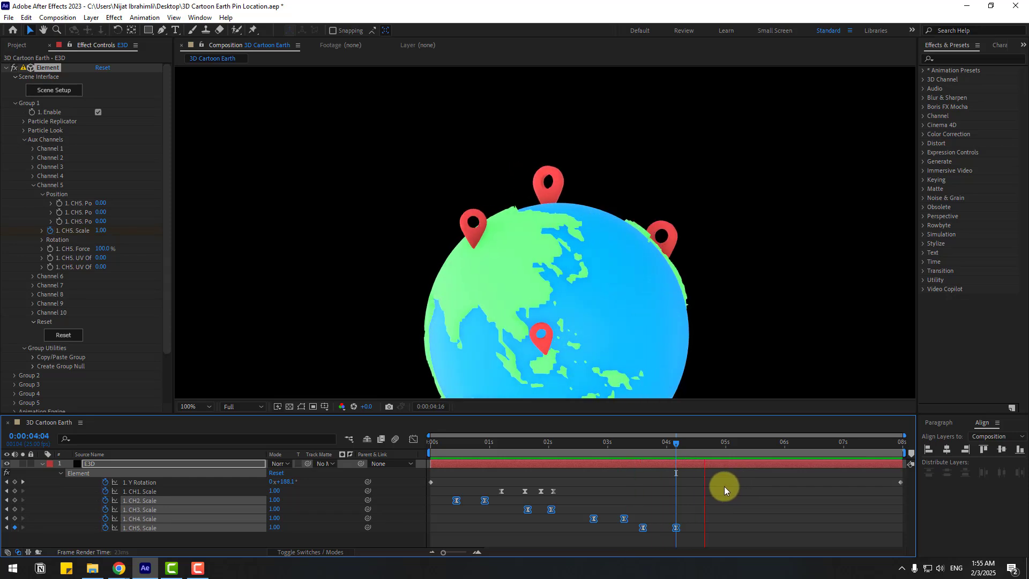
{"action": "left_click_drag", "start_coordinate": [663, 451], "coordinate": [760, 500]}
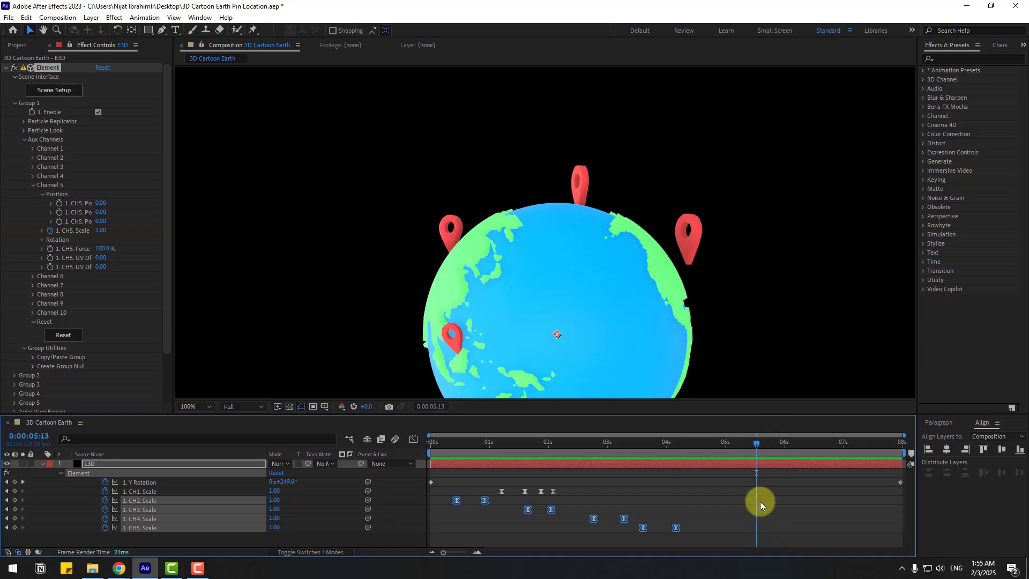
- Open the Element scene setup and select the map pin assigned to Channel 2
{"action": "left_click", "coordinate": [47, 97]}
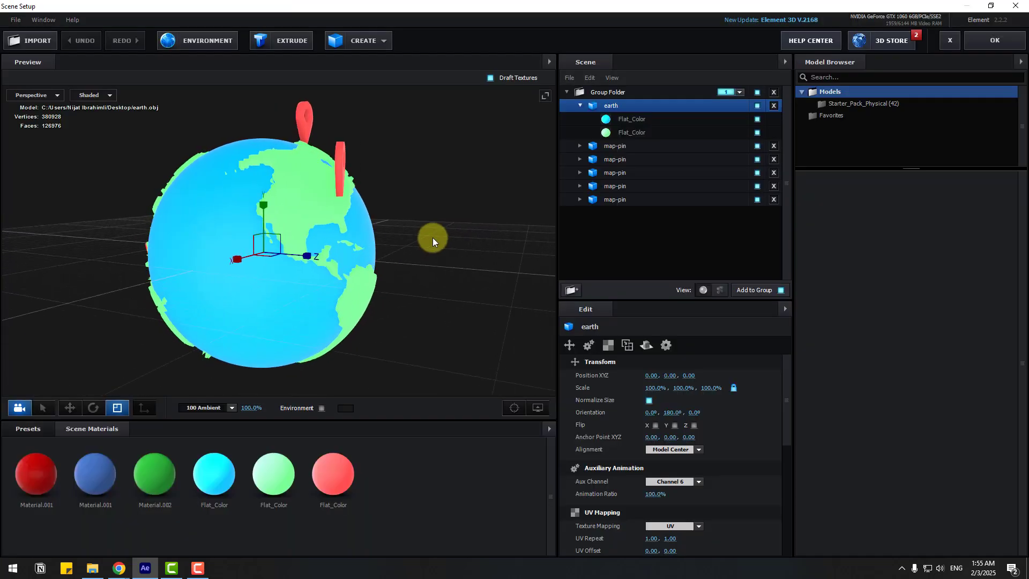
{"action": "left_click_drag", "start_coordinate": [432, 237], "coordinate": [461, 252]}
{"action": "scroll", "coordinate": [462, 252], "scroll_direction": "up", "scroll_amount": 2}
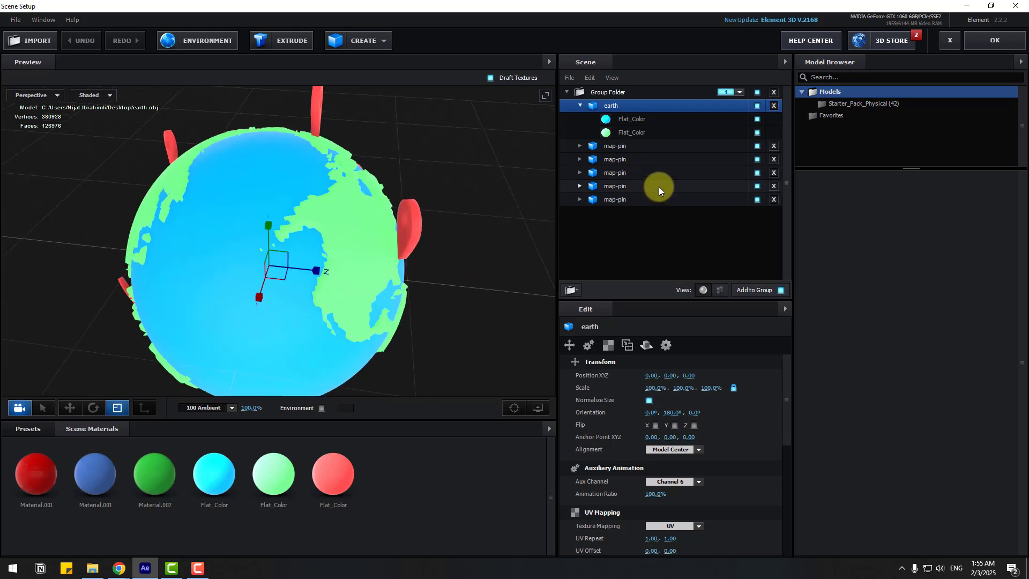
{"action": "left_click", "coordinate": [658, 186]}
{"action": "left_click", "coordinate": [758, 185]}
{"action": "left_click", "coordinate": [758, 185]}
{"action": "scroll", "coordinate": [323, 293], "scroll_direction": "up", "scroll_amount": 3}
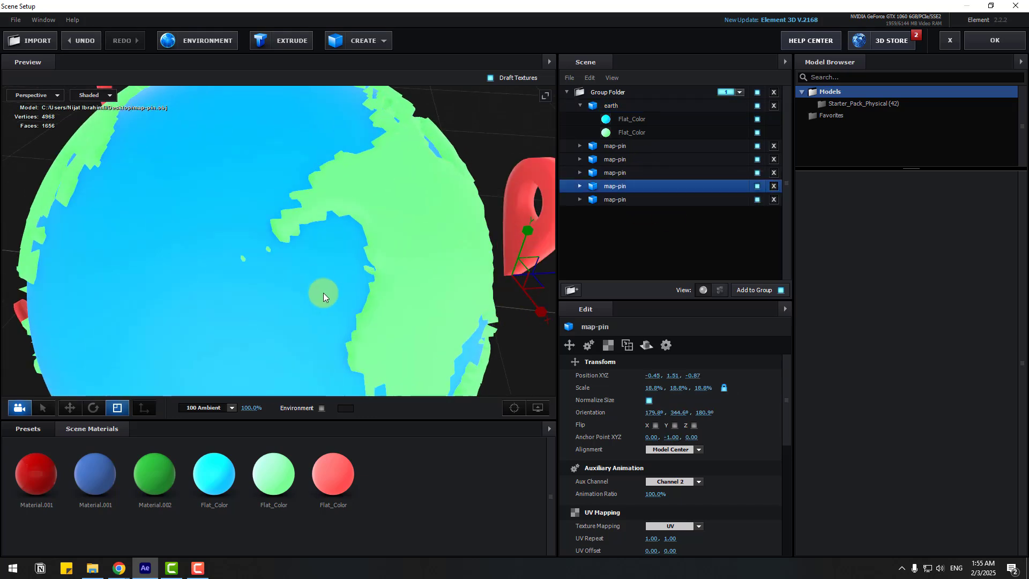
{"action": "left_click_drag", "start_coordinate": [323, 293], "coordinate": [304, 266]}
- Move the Channel 2 map pin against the globe's surface, to position -0.45, 1.54, -0.77
{"action": "left_click", "coordinate": [70, 408]}
{"action": "scroll", "coordinate": [435, 312], "scroll_direction": "down", "scroll_amount": 2}
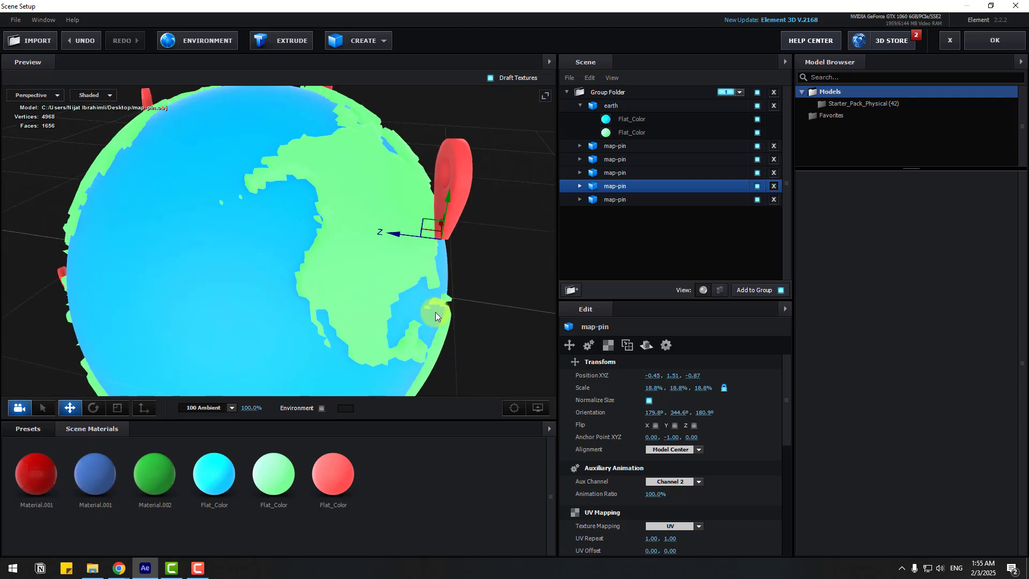
{"action": "left_click_drag", "start_coordinate": [435, 312], "coordinate": [436, 252]}
{"action": "left_click_drag", "start_coordinate": [437, 210], "coordinate": [414, 203]}
{"action": "scroll", "coordinate": [497, 239], "scroll_direction": "up", "scroll_amount": 2}
{"action": "left_click_drag", "start_coordinate": [497, 240], "coordinate": [374, 308]}
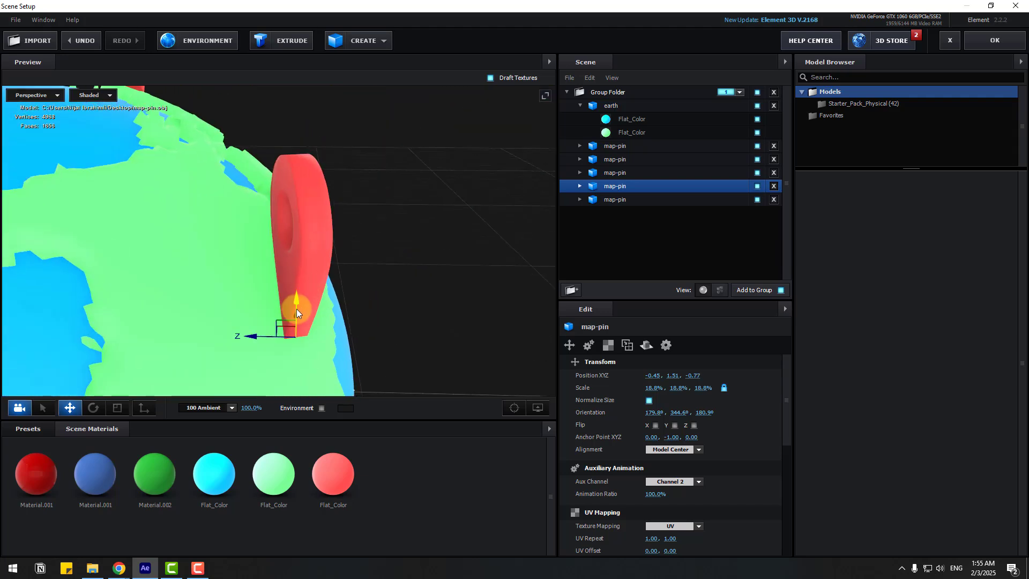
{"action": "left_click_drag", "start_coordinate": [297, 313], "coordinate": [338, 296]}
- Rotate the Channel 2 map pin to an X orientation of 161.6° so it tilts away from the globe
{"action": "left_click", "coordinate": [93, 408]}
{"action": "scroll", "coordinate": [430, 298], "scroll_direction": "up", "scroll_amount": 2}
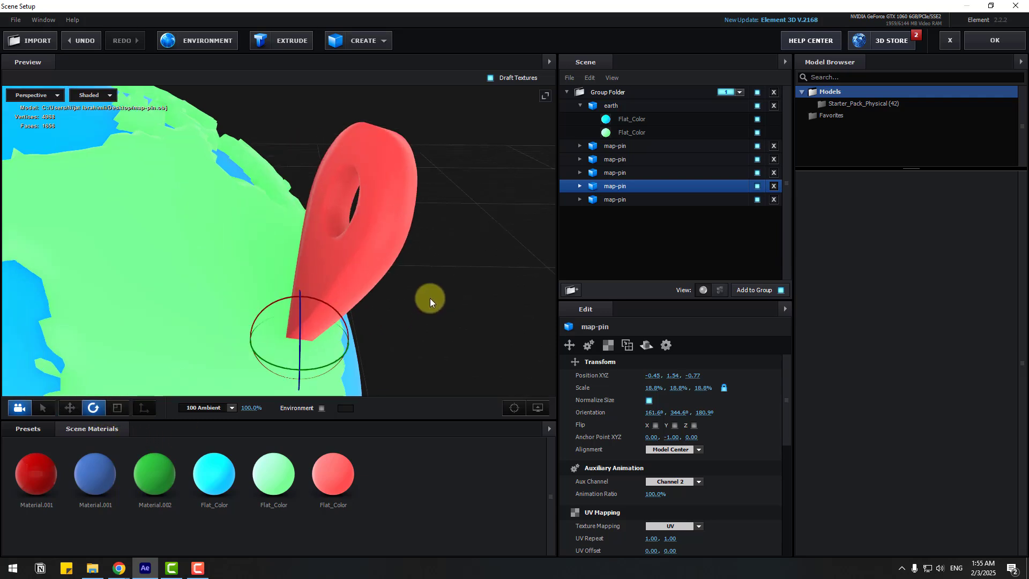
{"action": "left_click_drag", "start_coordinate": [430, 298], "coordinate": [432, 284]}
- Shift the Channel 2 map pin slightly along its Z axis toward the globe and apply the scene changes
{"action": "left_click", "coordinate": [70, 407]}
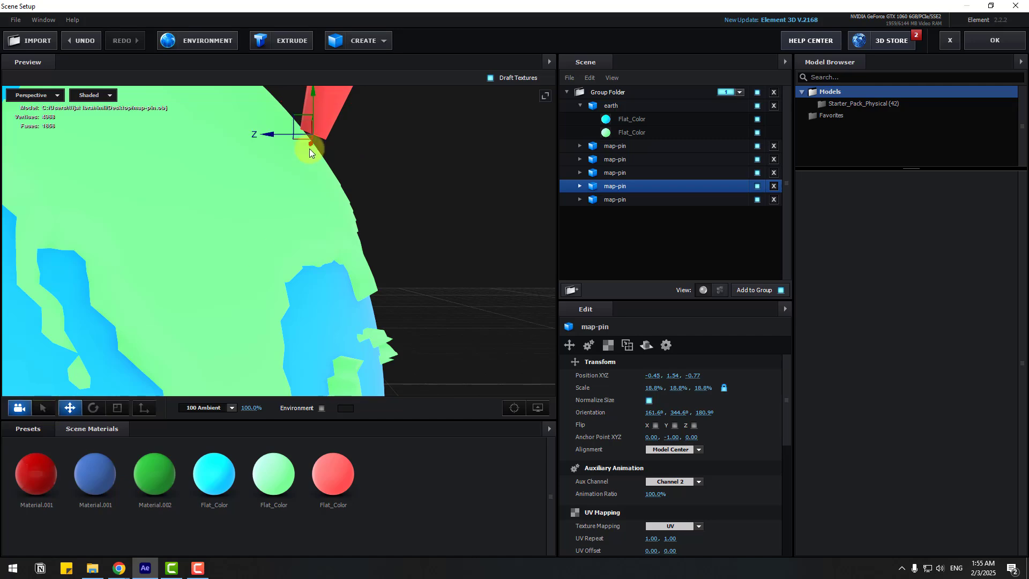
{"action": "left_click_drag", "start_coordinate": [277, 147], "coordinate": [252, 152]}
{"action": "scroll", "coordinate": [252, 152], "scroll_direction": "down", "scroll_amount": 3}
{"action": "left_click_drag", "start_coordinate": [257, 213], "coordinate": [278, 265]}
{"action": "left_click", "coordinate": [966, 46]}
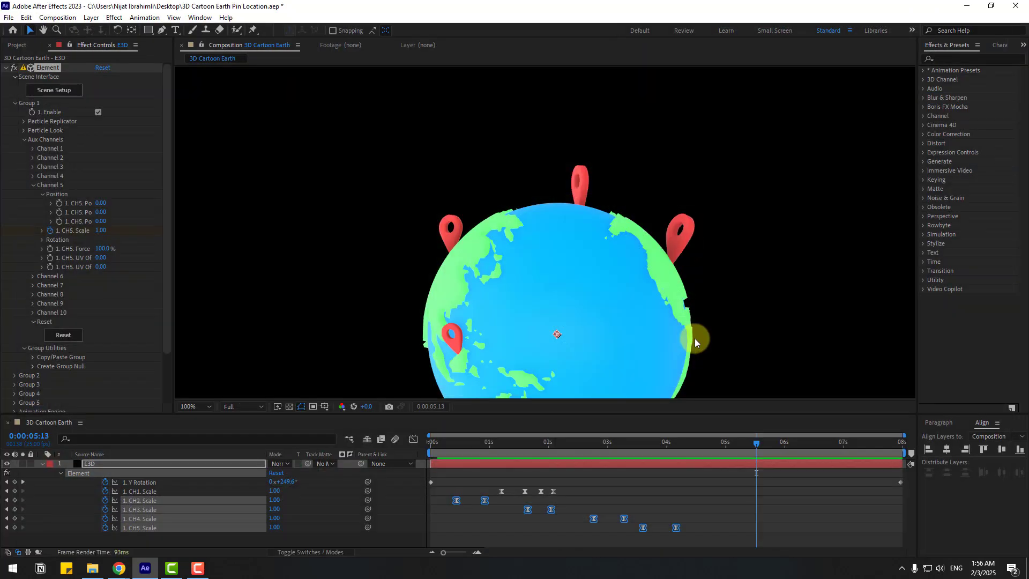
- Fit the whole composition in the viewer and preview the globe and pin animation
{"action": "left_click_drag", "start_coordinate": [692, 439], "coordinate": [664, 427]}
{"action": "left_click", "coordinate": [194, 406]}
{"action": "left_click", "coordinate": [198, 233]}
{"action": "key", "text": "space"}
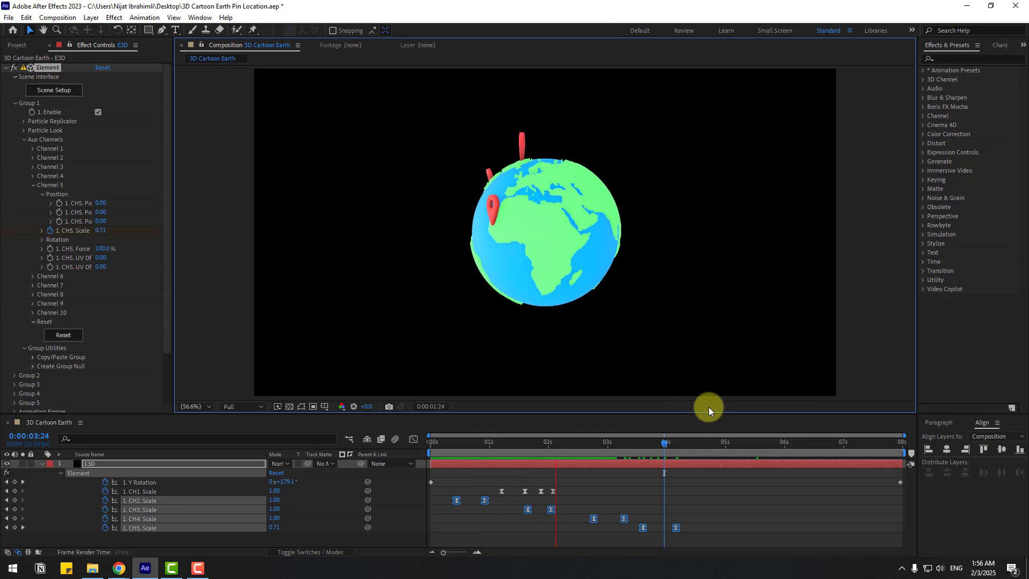
{"action": "key", "text": "space"}
- Collapse the E3D layer, add a 1920 x 1080 solid named BG and place it beneath E3D
{"action": "left_click", "coordinate": [41, 464]}
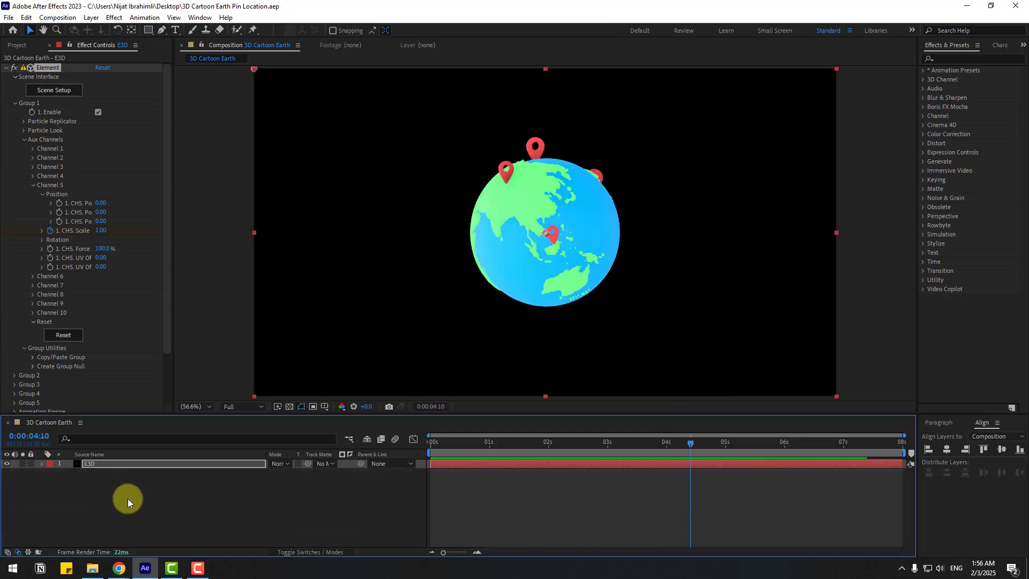
{"action": "right_click", "coordinate": [128, 496]}
{"action": "mouse_move", "coordinate": [187, 377]}
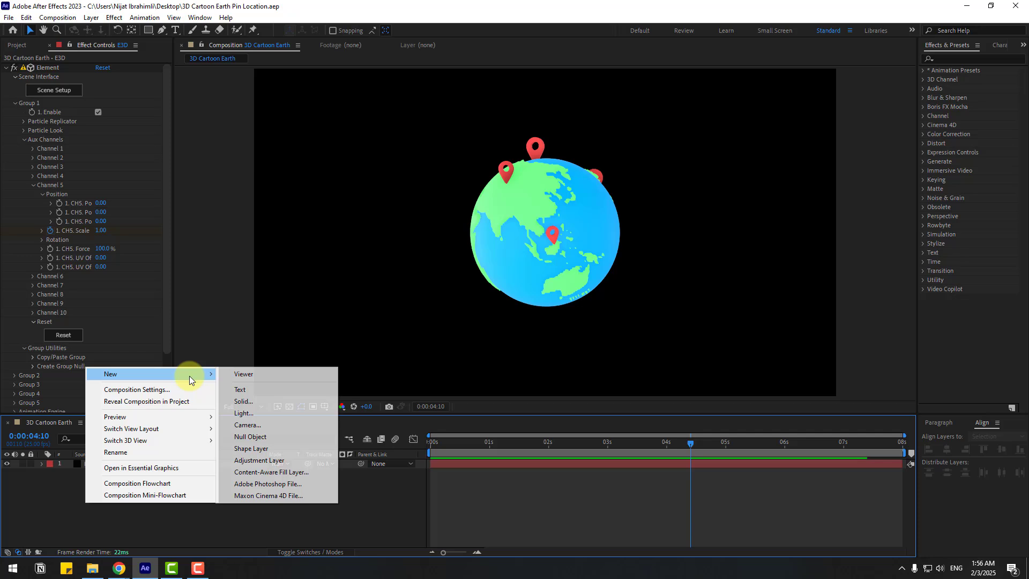
{"action": "left_click", "coordinate": [241, 402]}
{"action": "type", "text": "BG"}
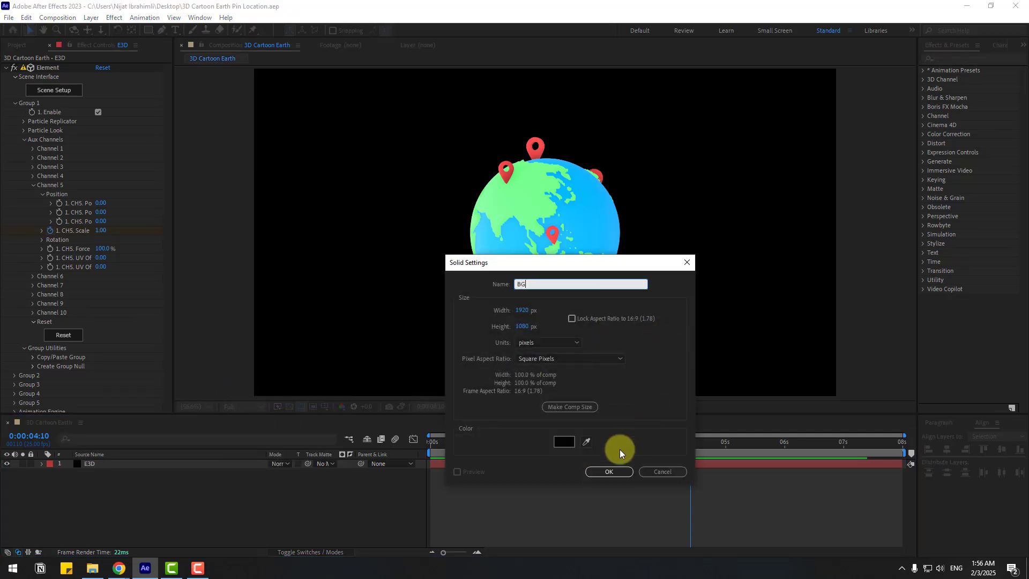
{"action": "left_click", "coordinate": [621, 471]}
{"action": "left_click_drag", "start_coordinate": [105, 469], "coordinate": [123, 487]}
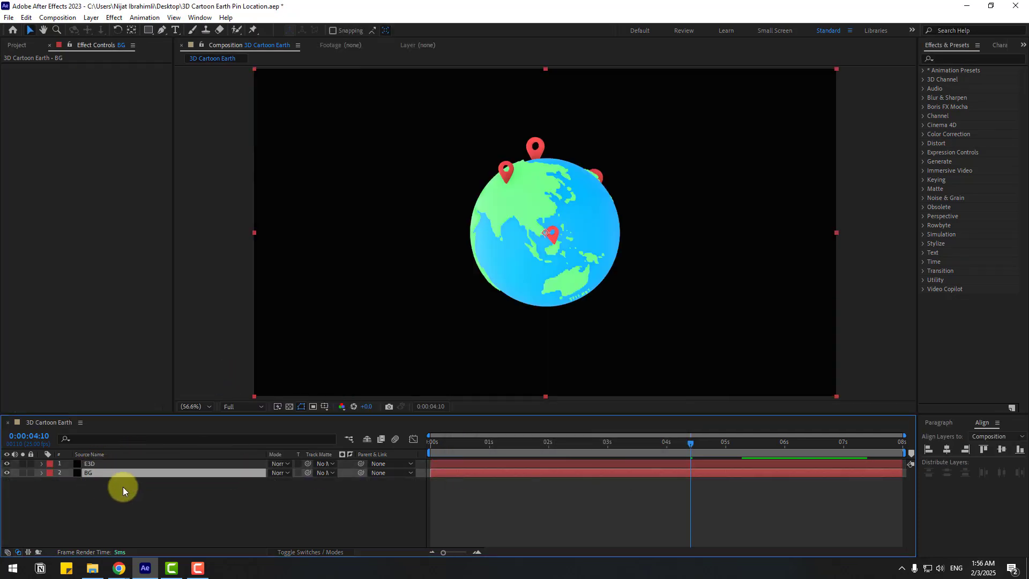
- Find the Gradient Ramp effect and apply it to the BG layer
{"action": "left_click", "coordinate": [954, 60]}
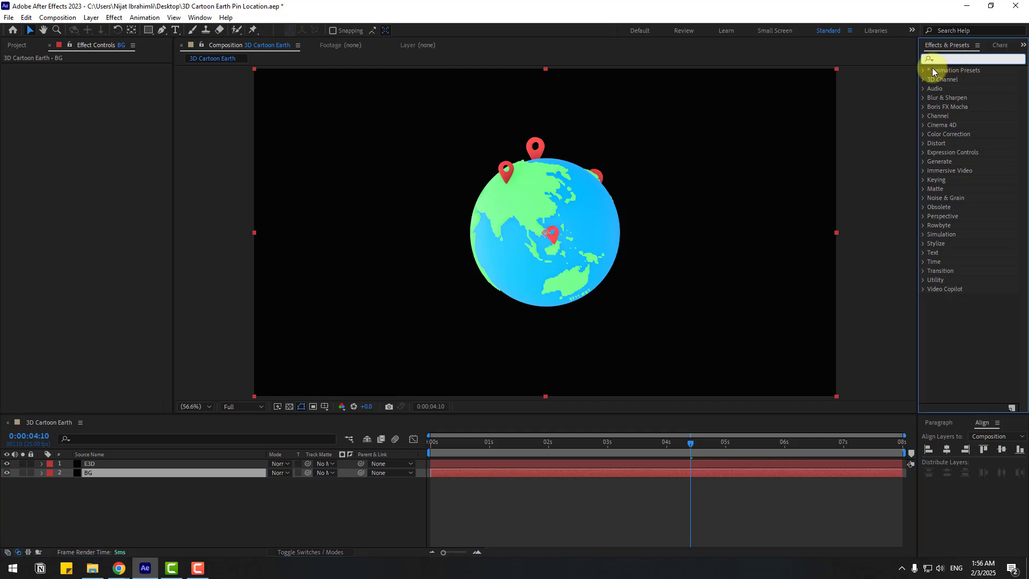
{"action": "type", "text": "grad"}
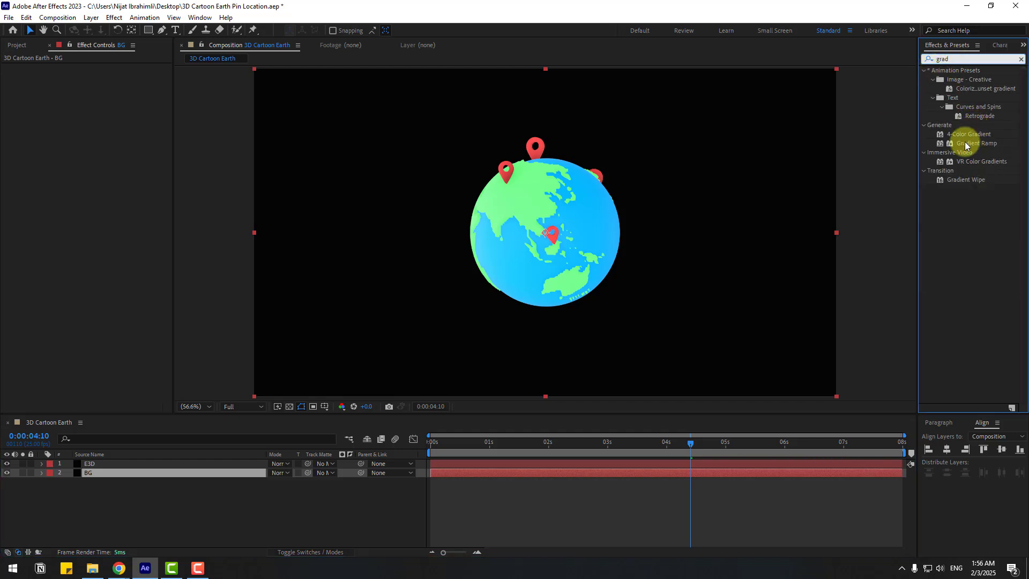
{"action": "left_click_drag", "start_coordinate": [976, 145], "coordinate": [96, 473]}
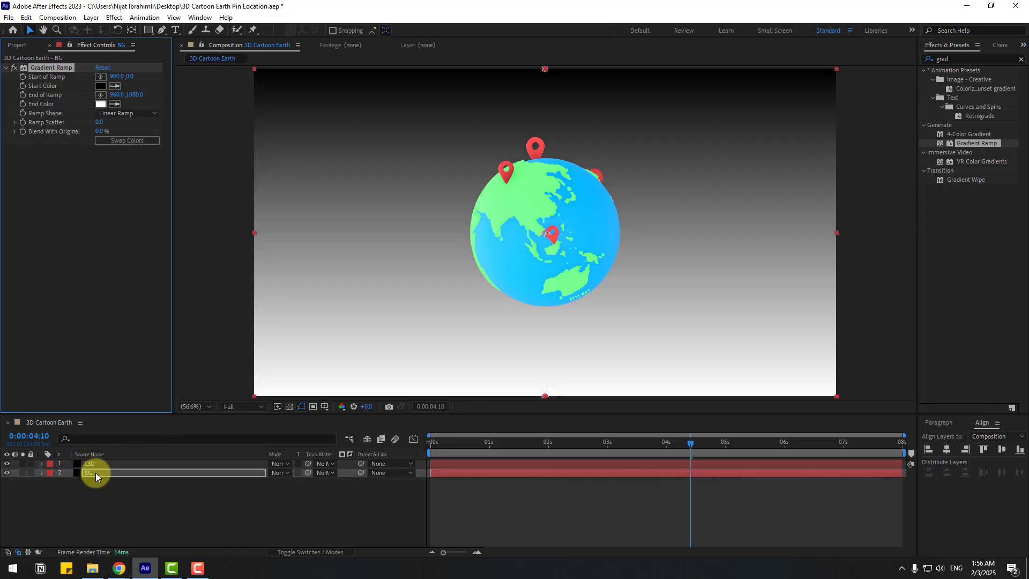
- Set the Gradient Ramp's start color to the dark blue 012138
{"action": "left_click", "coordinate": [99, 87]}
{"action": "left_click_drag", "start_coordinate": [386, 416], "coordinate": [385, 403]}
{"action": "left_click", "coordinate": [339, 443]}
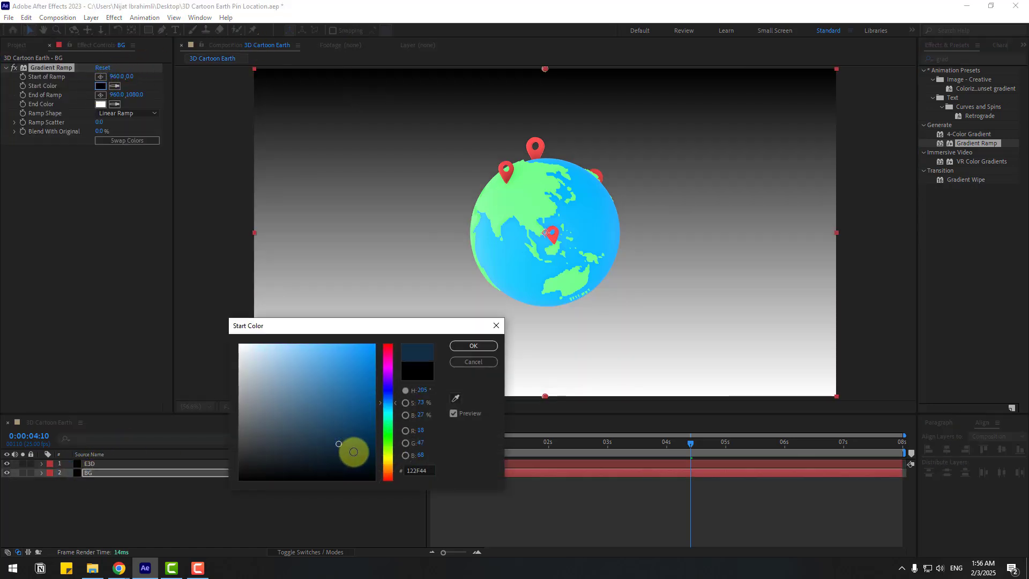
{"action": "left_click", "coordinate": [371, 450]}
{"action": "left_click", "coordinate": [464, 346]}
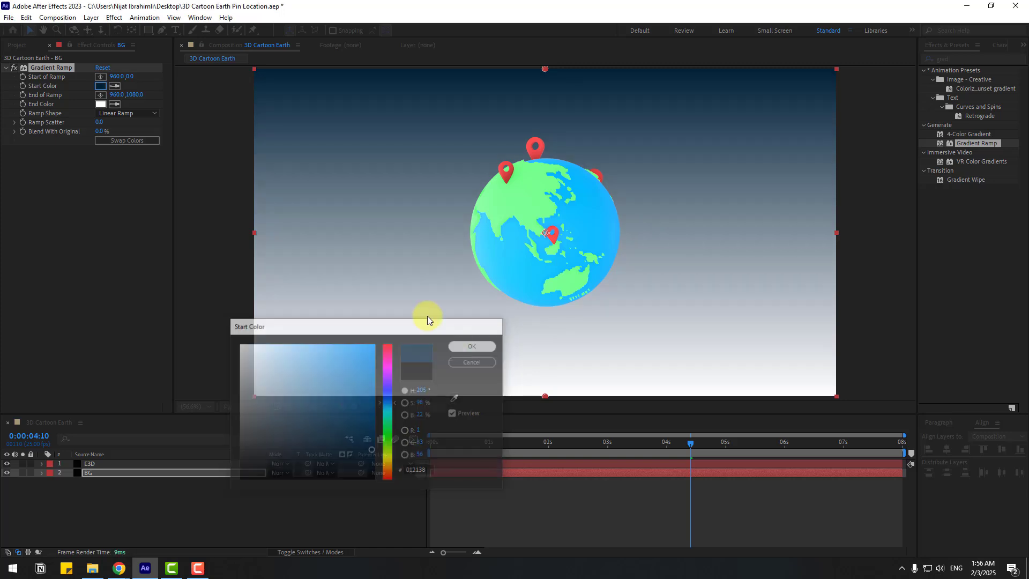
- Set the Gradient Ramp's end color to the blue 0077C3 and its shape to Radial Ramp
{"action": "left_click", "coordinate": [95, 104]}
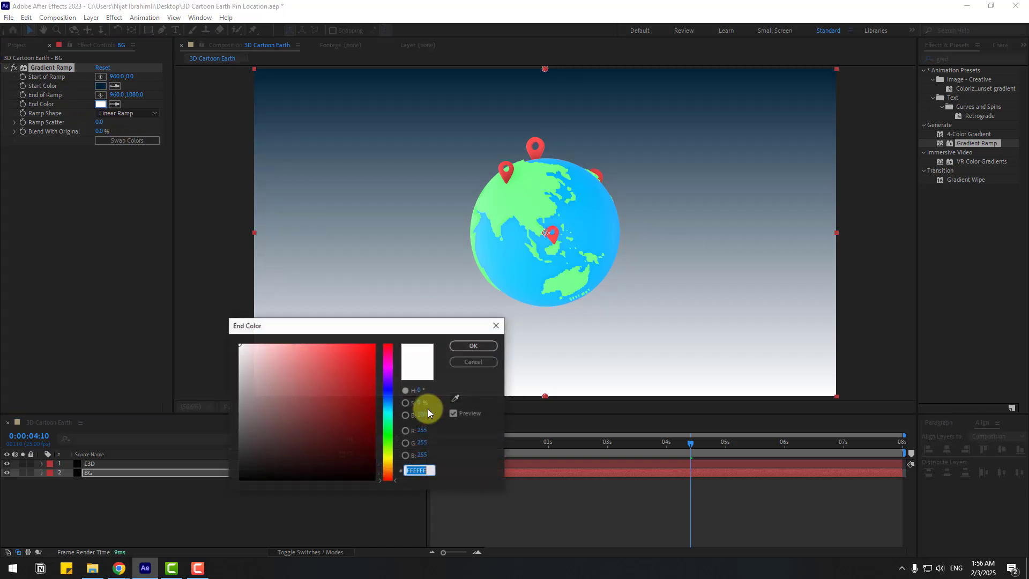
{"action": "left_click", "coordinate": [394, 403]}
{"action": "left_click", "coordinate": [356, 384]}
{"action": "left_click", "coordinate": [375, 375]}
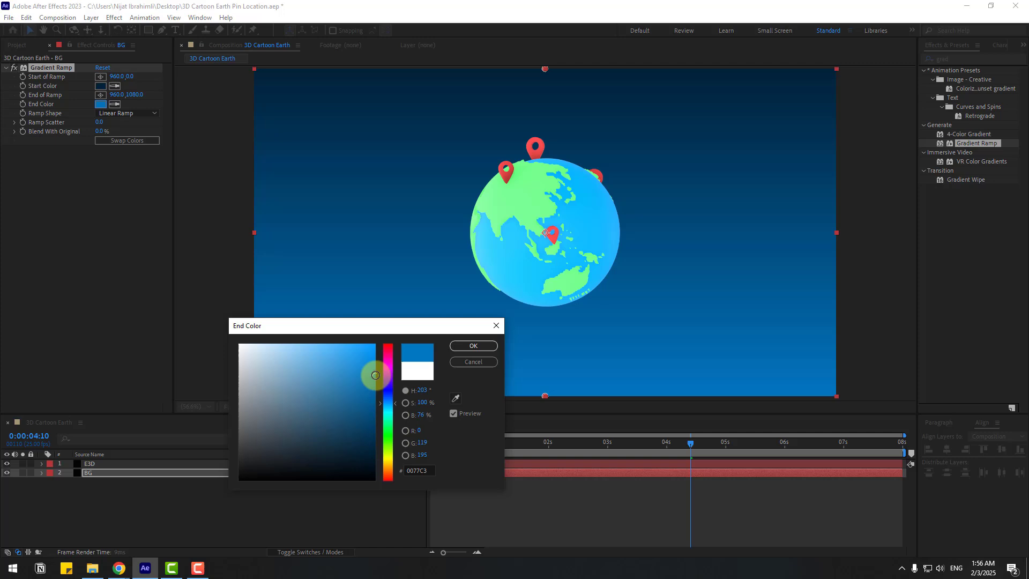
{"action": "left_click", "coordinate": [462, 344]}
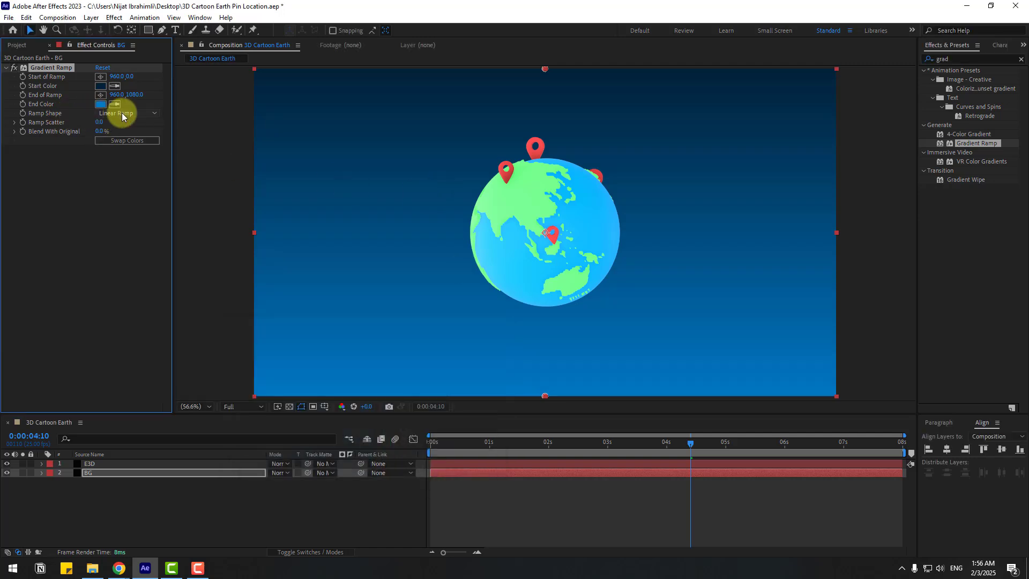
{"action": "left_click", "coordinate": [143, 137]}
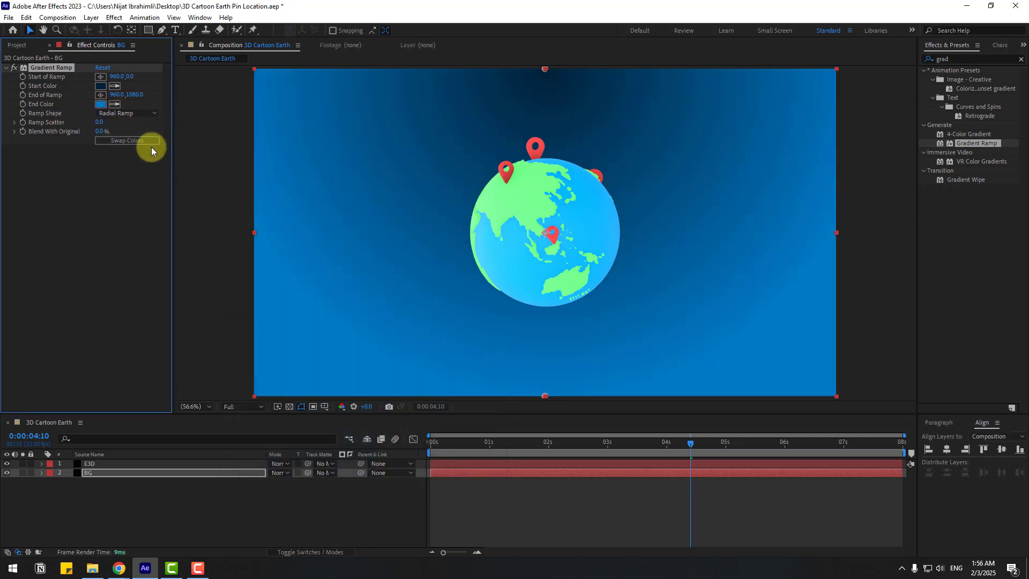
- Swap the Gradient Ramp's colors, and move its start point to about 964, 428 and its end point to about 896, 1612
{"action": "left_click", "coordinate": [122, 141]}
{"action": "scroll", "coordinate": [580, 199], "scroll_direction": "down", "scroll_amount": 3}
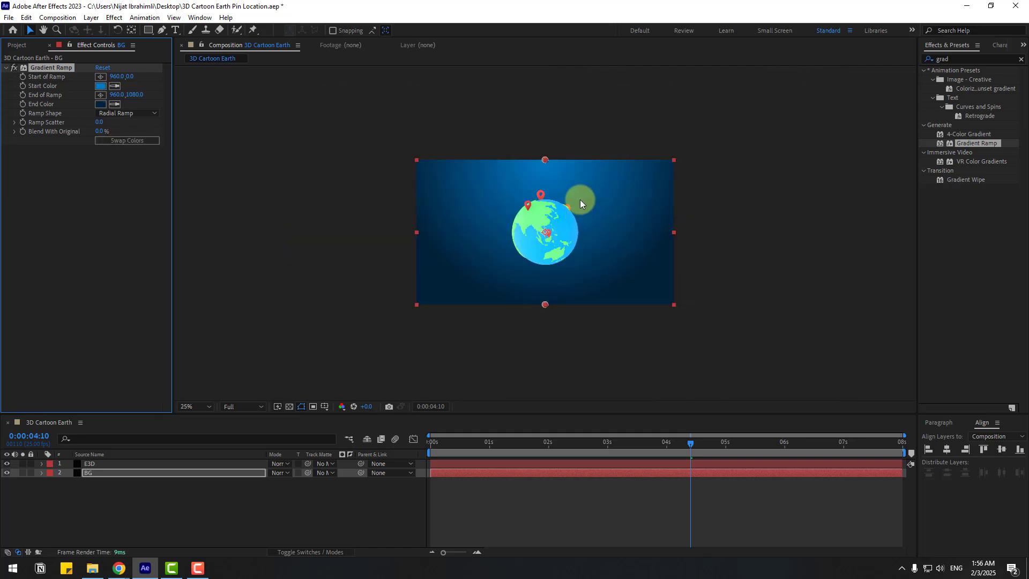
{"action": "left_click_drag", "start_coordinate": [545, 159], "coordinate": [545, 216]}
{"action": "left_click_drag", "start_coordinate": [545, 304], "coordinate": [536, 377]}
{"action": "scroll", "coordinate": [564, 313], "scroll_direction": "up", "scroll_amount": 2}
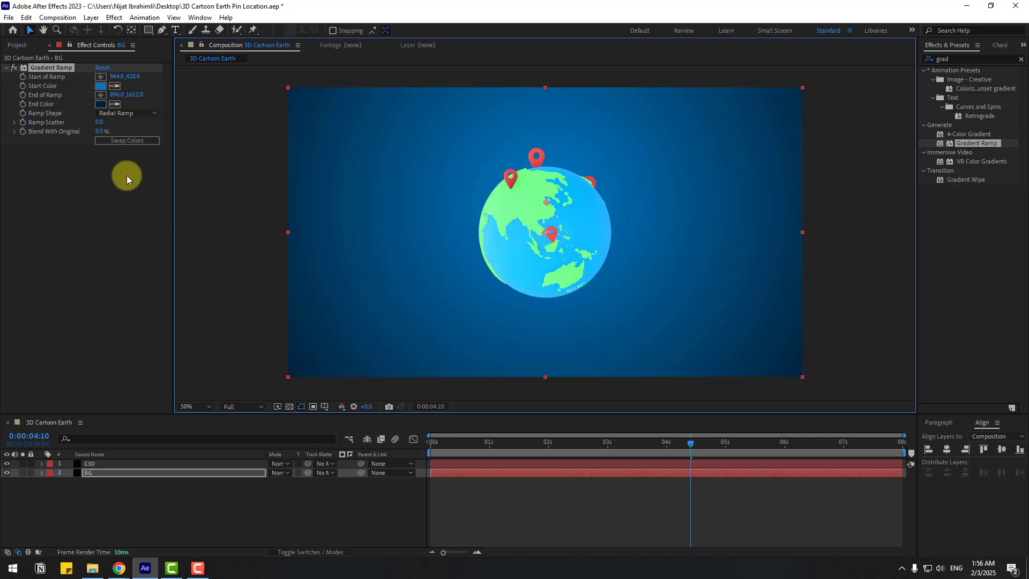
- Set the Gradient Ramp's Ramp Scatter to 100 and inspect the background for banding
{"action": "left_click", "coordinate": [101, 123]}
{"action": "type", "text": "1"}
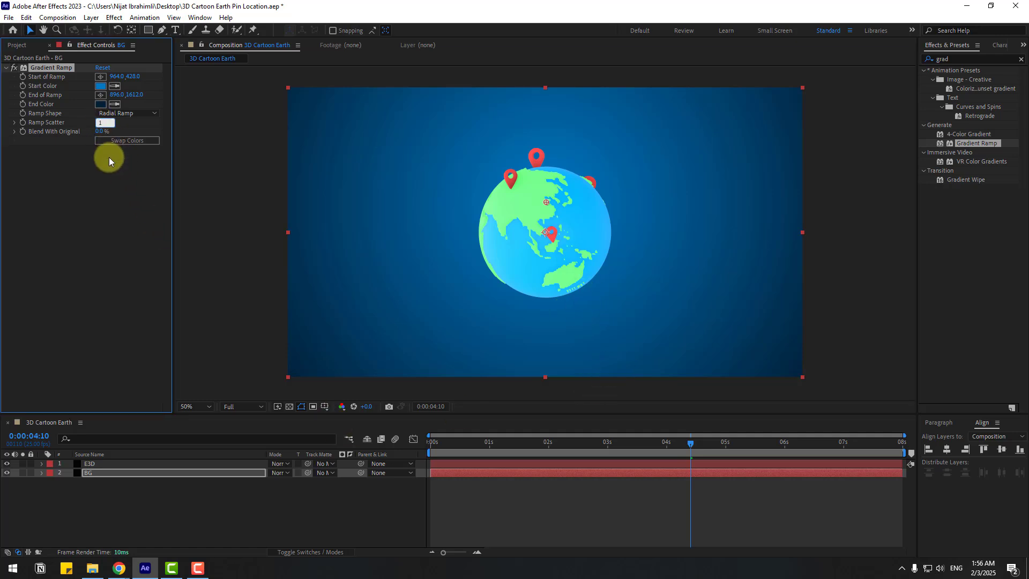
{"action": "type", "text": "00"}
{"action": "key", "text": "Return"}
{"action": "scroll", "coordinate": [533, 230], "scroll_direction": "up", "scroll_amount": 4}
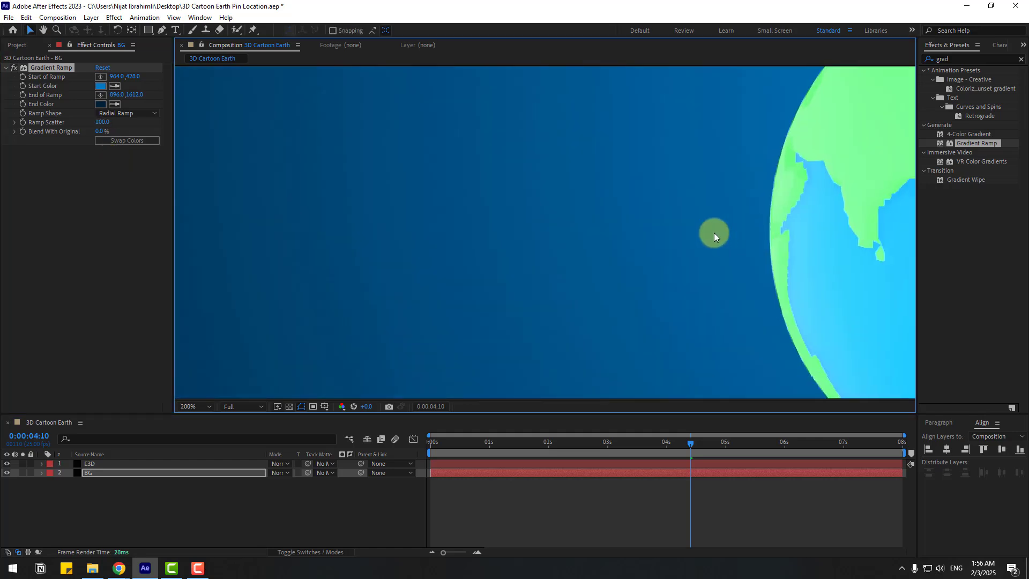
{"action": "scroll", "coordinate": [598, 245], "scroll_direction": "down", "scroll_amount": 2}
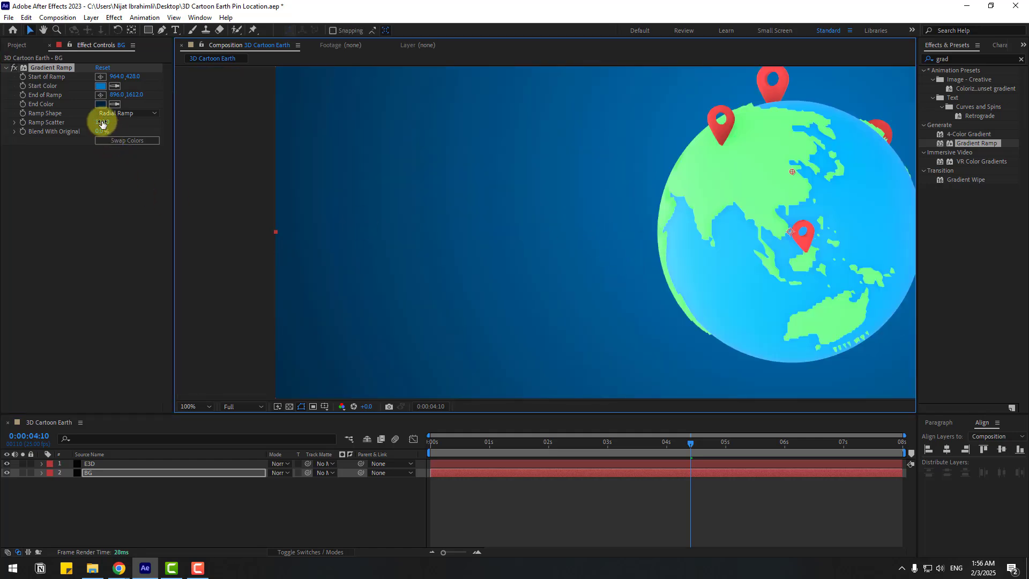
- Set the Gradient Ramp's Ramp Scatter to 200 and save the project
{"action": "left_click", "coordinate": [175, 156]}
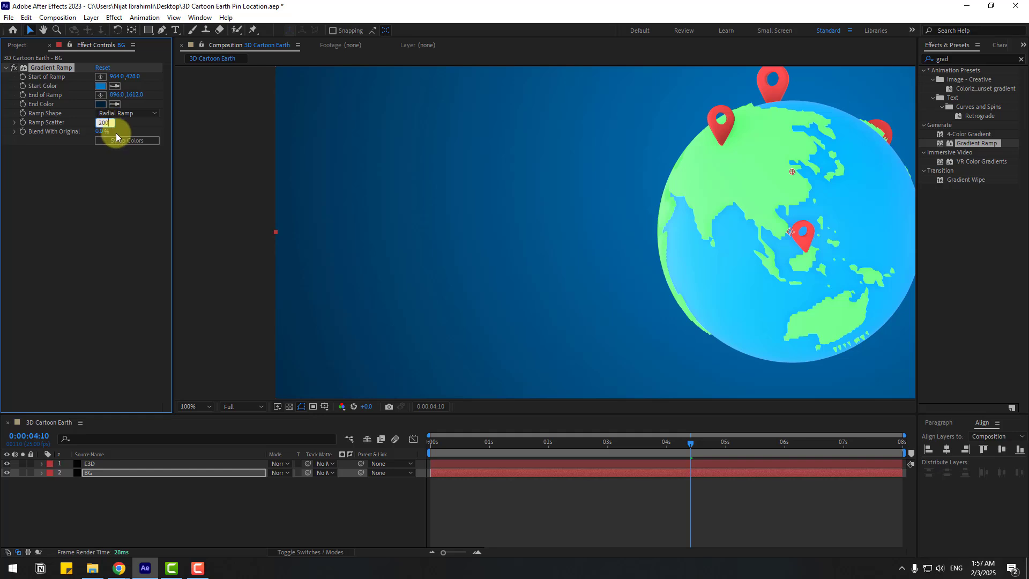
{"action": "key", "text": "Return"}
{"action": "scroll", "coordinate": [452, 239], "scroll_direction": "down", "scroll_amount": 2}
{"action": "scroll", "coordinate": [452, 239], "scroll_direction": "up", "scroll_amount": 1}
{"action": "left_click_drag", "start_coordinate": [606, 345], "coordinate": [538, 339]}
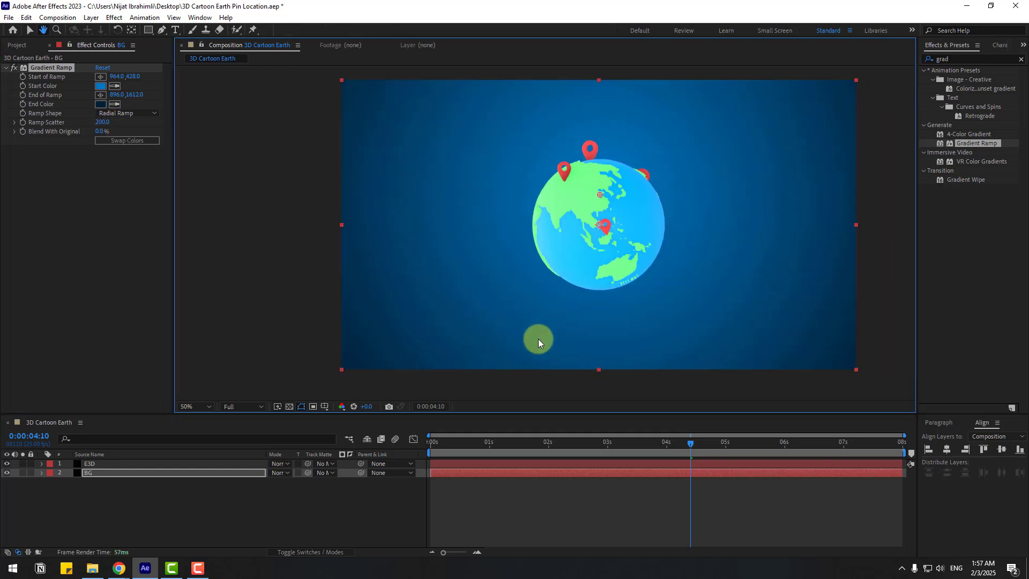
{"action": "key", "text": "ctrl+s"}
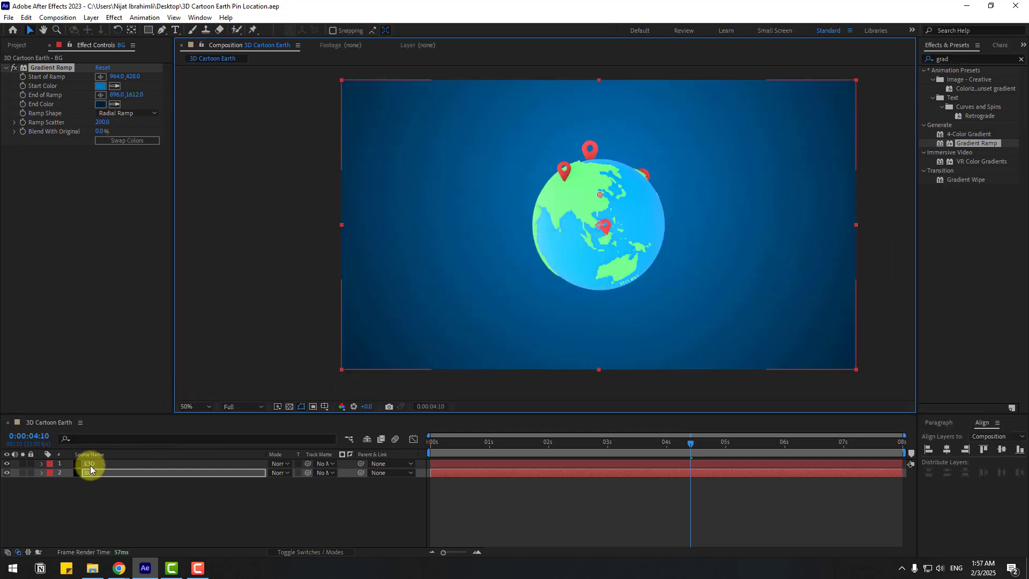
- Create a two-node 50mm camera layer named Camera 1 in the composition
{"action": "left_click", "coordinate": [90, 465]}
{"action": "left_click", "coordinate": [143, 497]}
{"action": "right_click", "coordinate": [135, 499]}
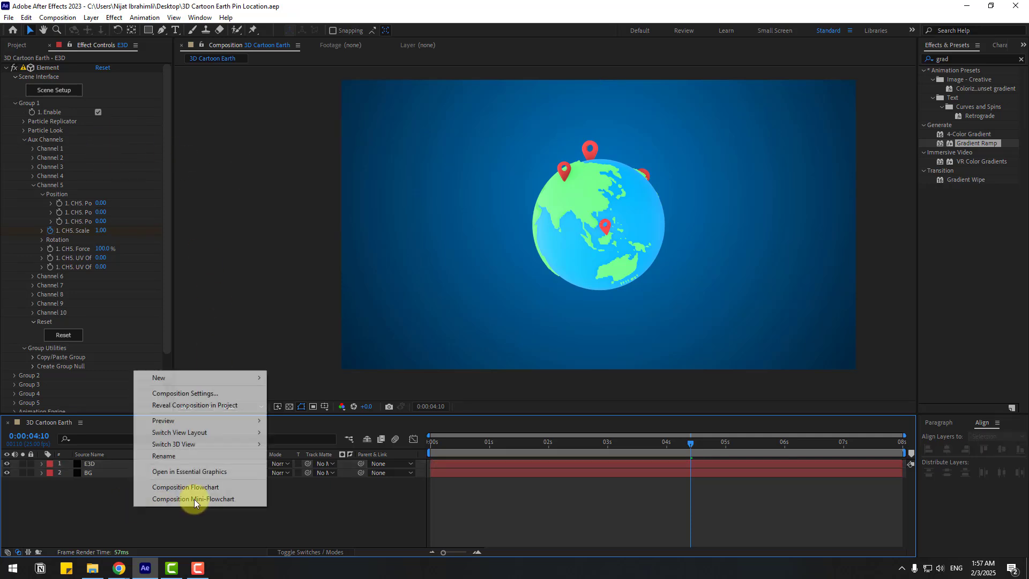
{"action": "mouse_move", "coordinate": [220, 378]}
{"action": "left_click", "coordinate": [299, 428]}
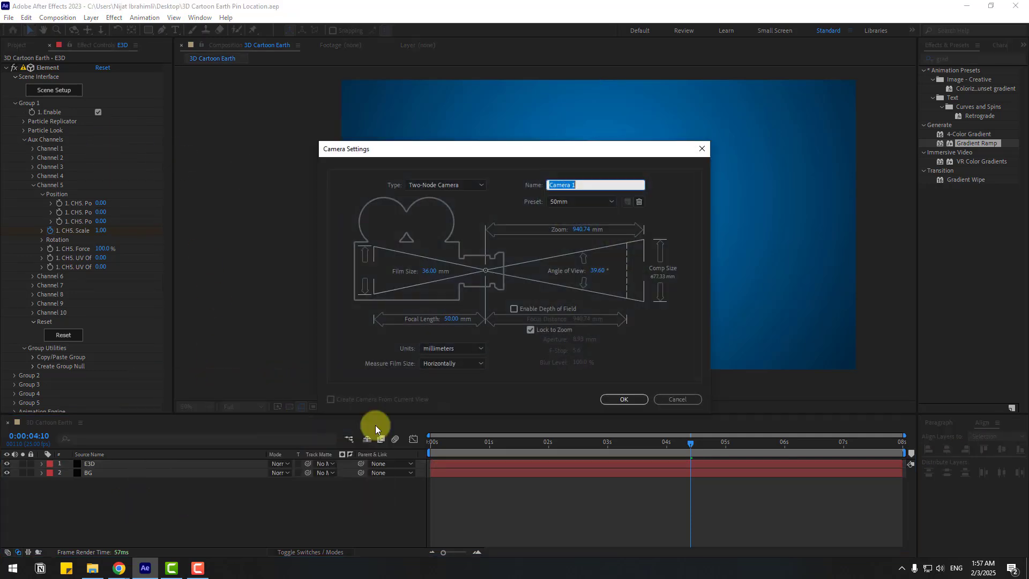
{"action": "left_click", "coordinate": [621, 400]}
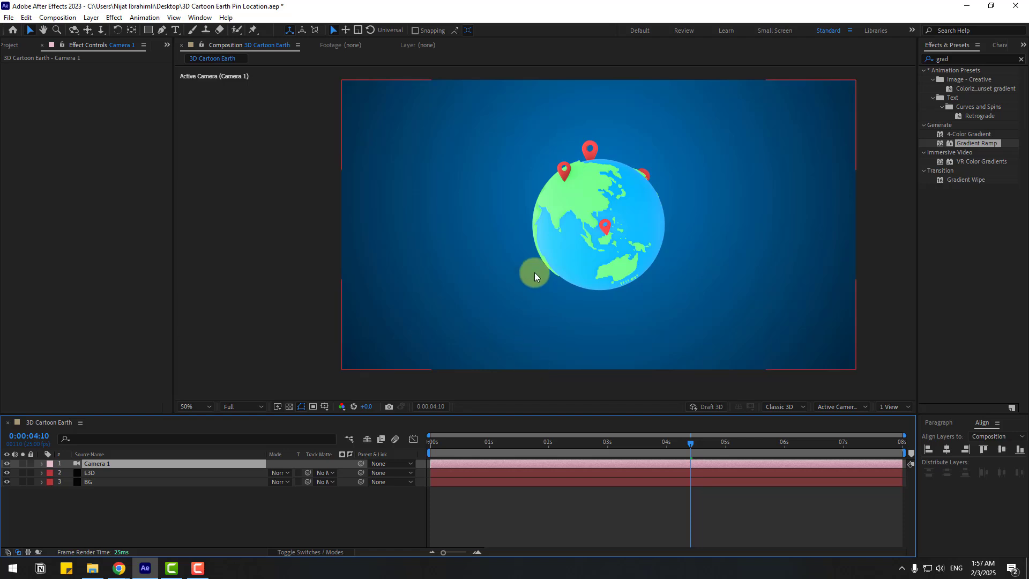
- Dolly the camera closer so the globe fills more of the frame, and scrub the timeline to check the animation
{"action": "key", "text": "c"}
{"action": "key", "text": "c"}
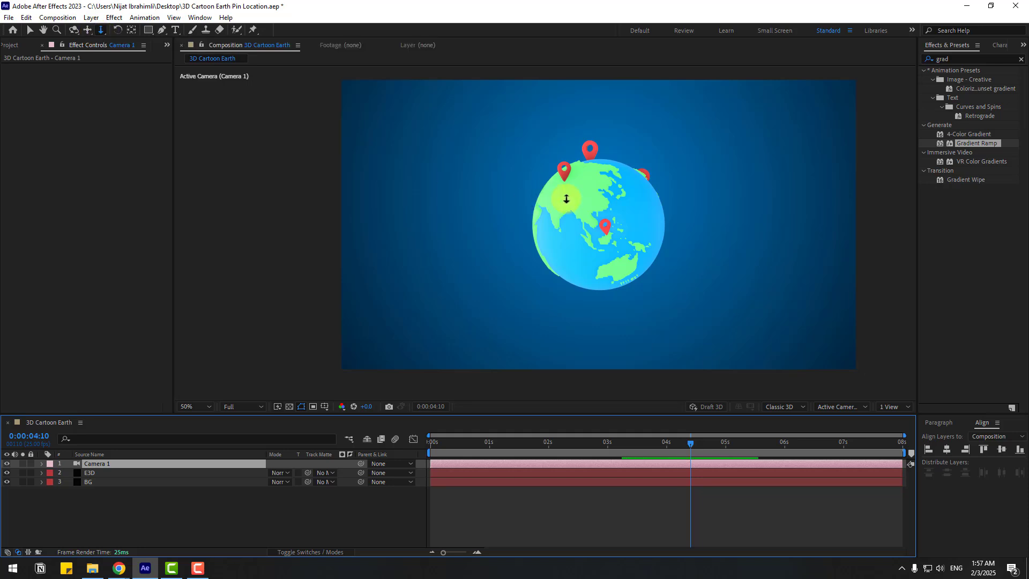
{"action": "left_click_drag", "start_coordinate": [621, 220], "coordinate": [630, 165]}
{"action": "key", "text": "c"}
{"action": "key", "text": "c"}
{"action": "left_click_drag", "start_coordinate": [434, 435], "coordinate": [518, 422]}
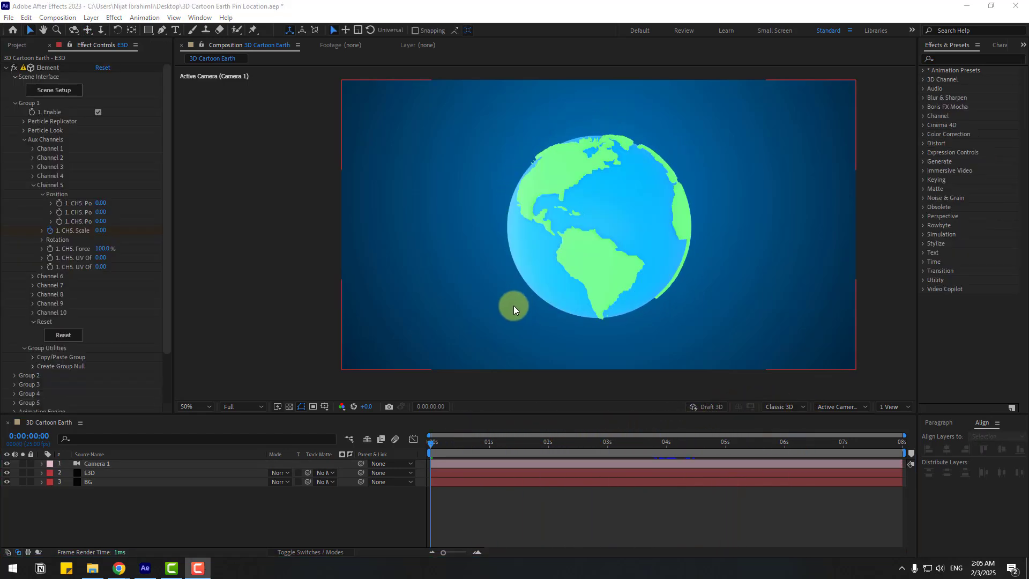
- Create a black 1920 x 1080 solid named star
{"action": "right_click", "coordinate": [146, 514]}
{"action": "mouse_move", "coordinate": [250, 385]}
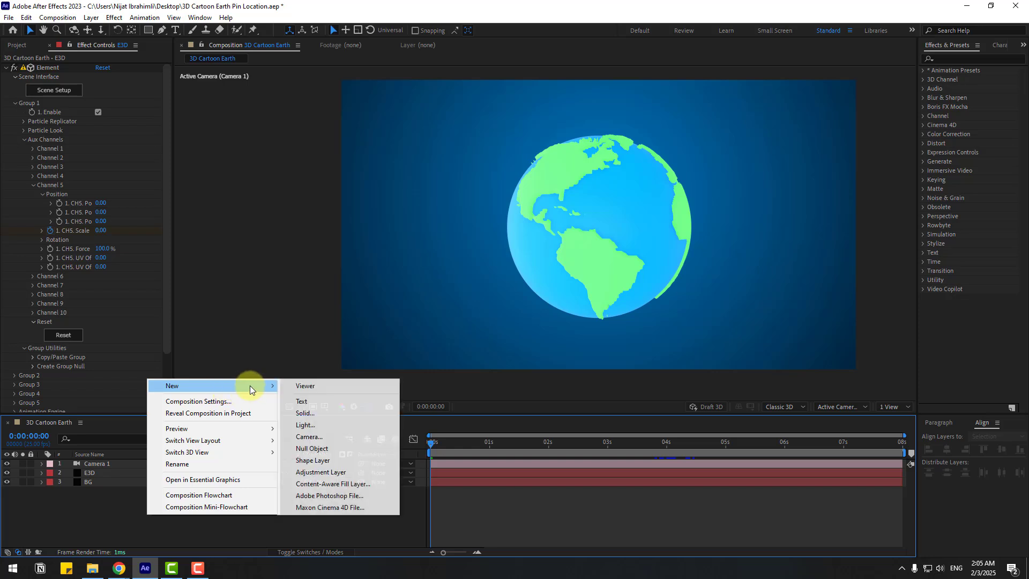
{"action": "left_click", "coordinate": [318, 411]}
{"action": "type", "text": "star"}
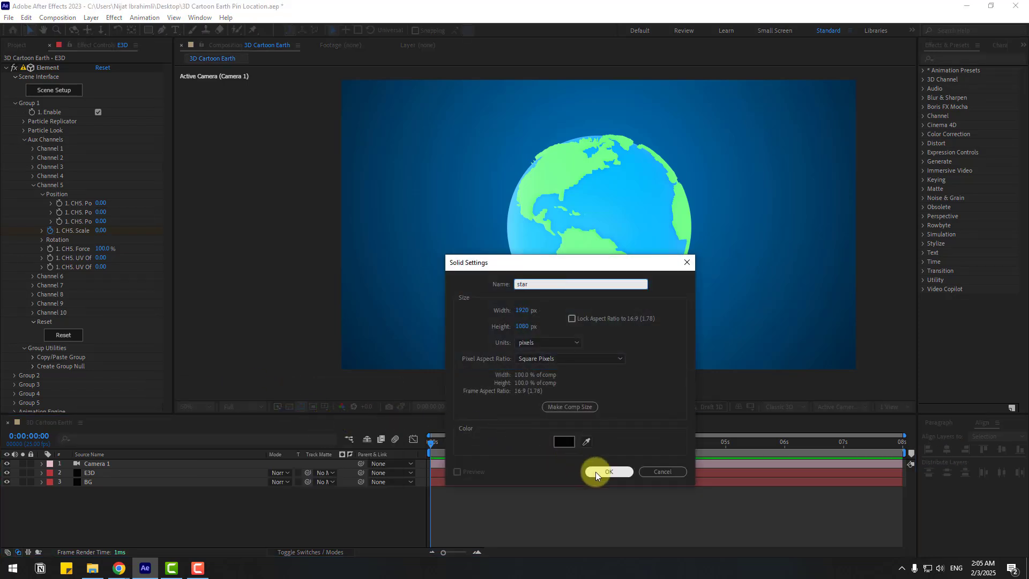
{"action": "left_click", "coordinate": [596, 472]}
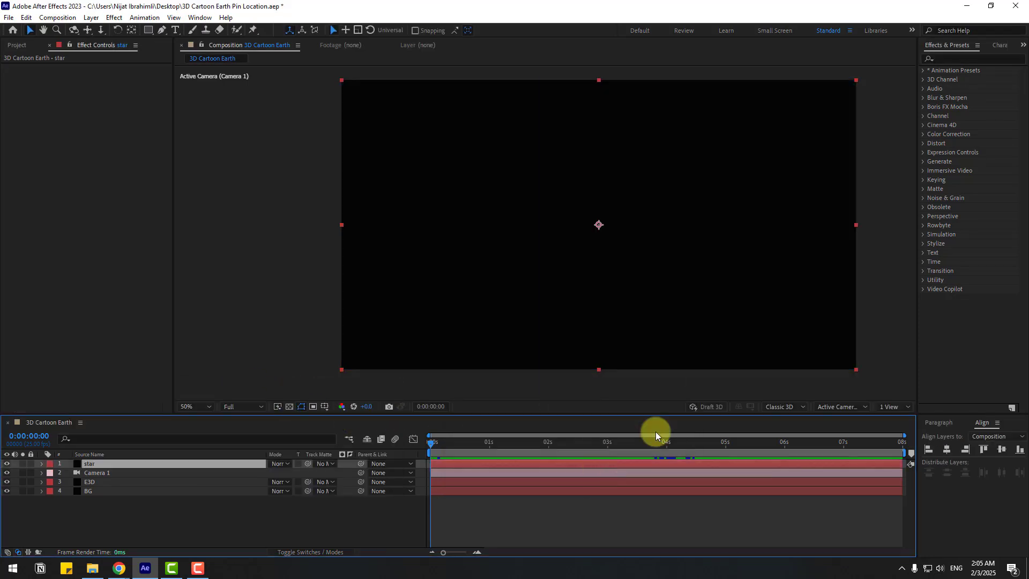
- Find the CC Star Burst effect, apply it to the star layer and solo that layer
{"action": "left_click", "coordinate": [951, 53]}
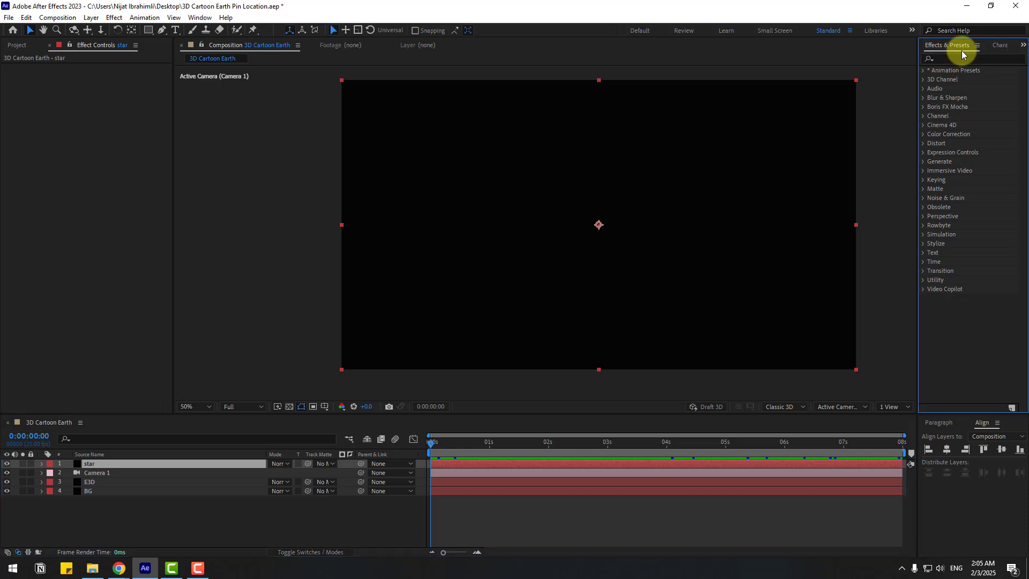
{"action": "type", "text": "cc st"}
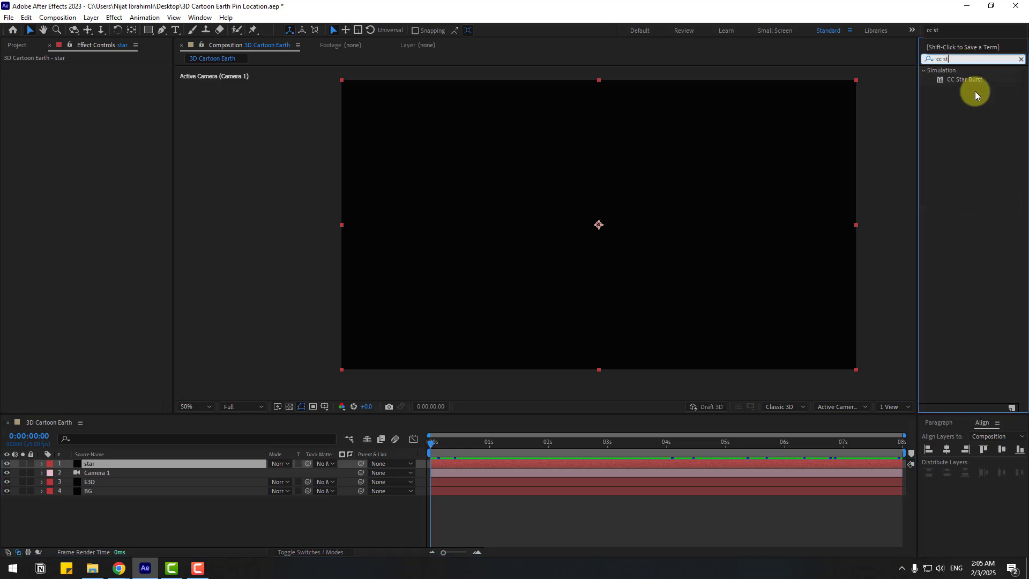
{"action": "left_click_drag", "start_coordinate": [983, 85], "coordinate": [92, 467]}
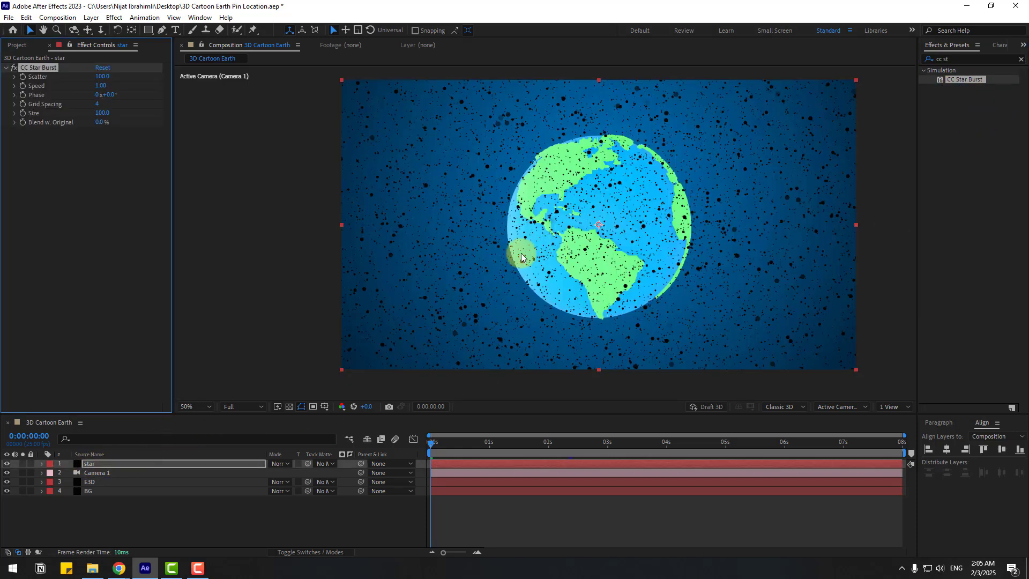
{"action": "left_click", "coordinate": [23, 465]}
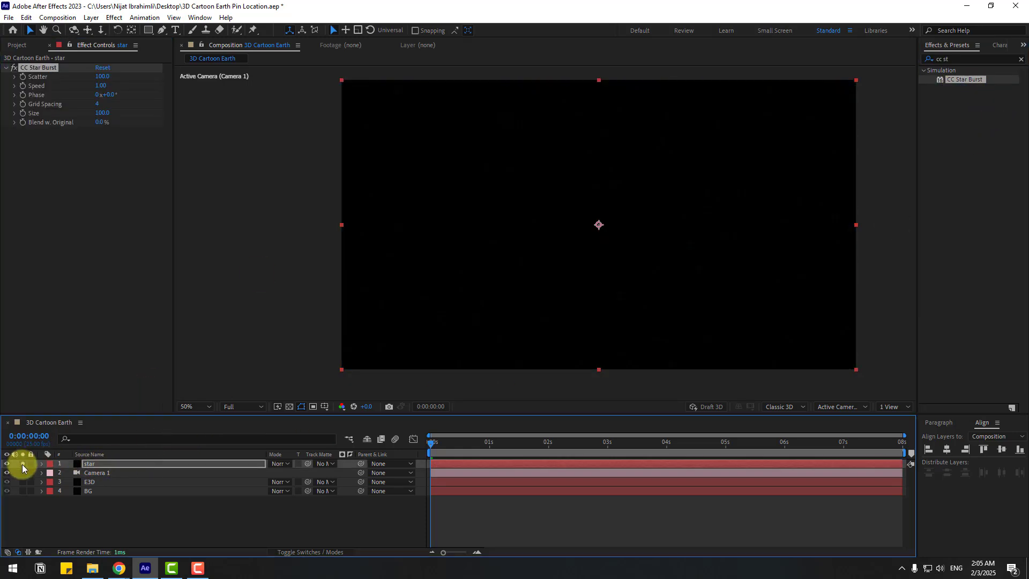
- Apply the Fill effect to the star layer and set its color to white
{"action": "left_click", "coordinate": [93, 468]}
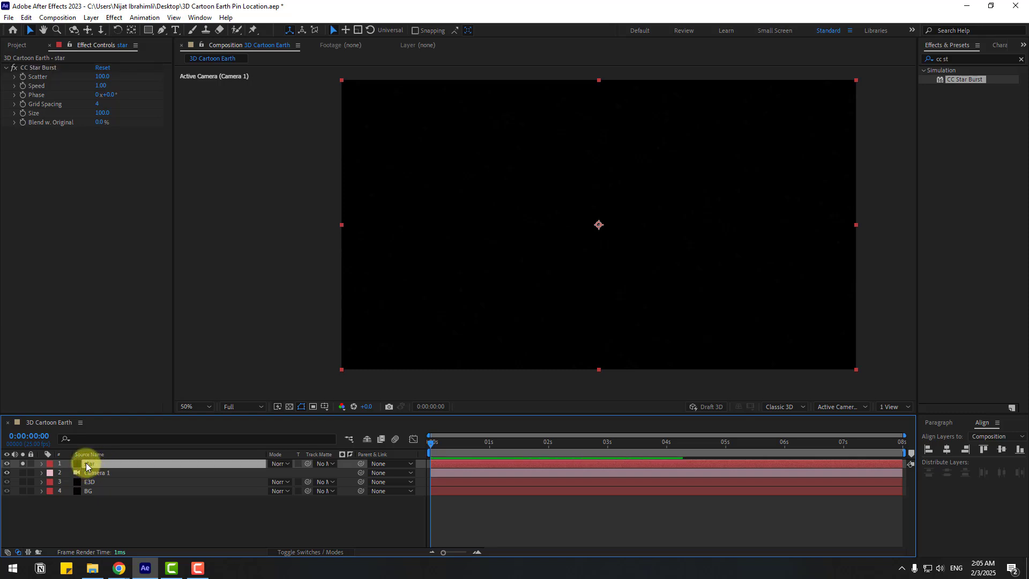
{"action": "left_click", "coordinate": [945, 58]}
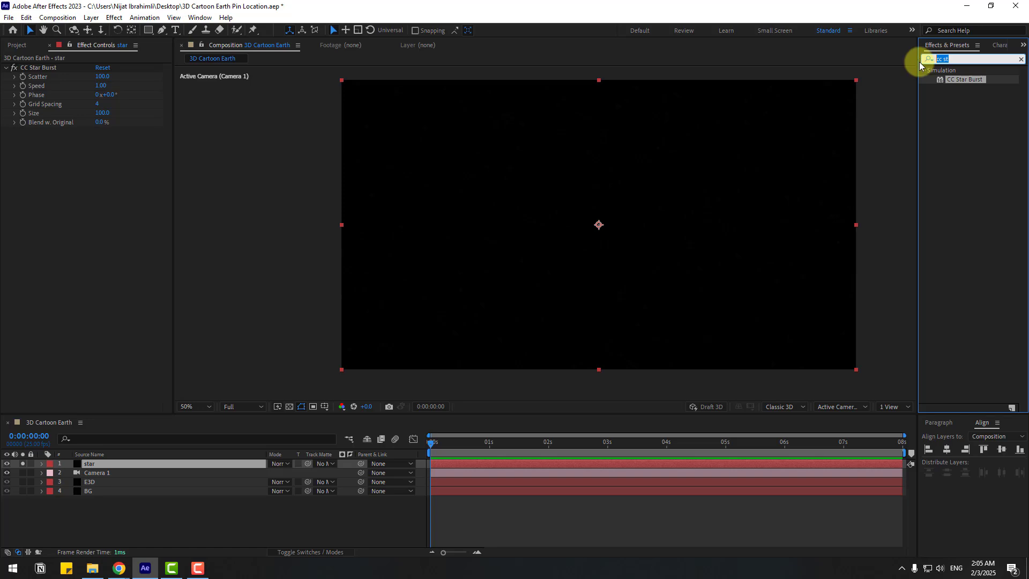
{"action": "type", "text": "fill"}
{"action": "left_click_drag", "start_coordinate": [961, 126], "coordinate": [88, 463]}
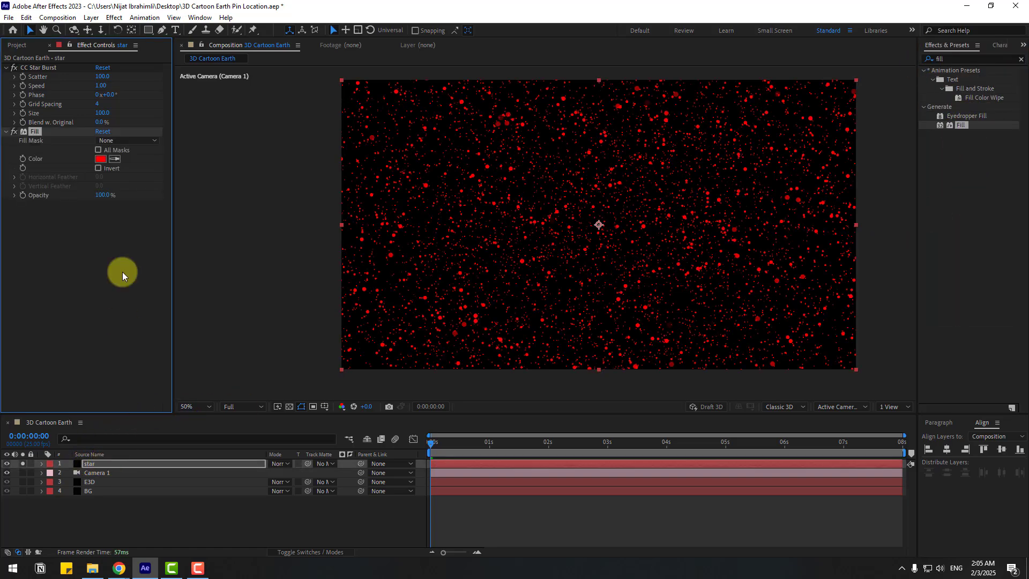
{"action": "left_click", "coordinate": [101, 159]}
{"action": "left_click_drag", "start_coordinate": [333, 413], "coordinate": [150, 271]}
{"action": "left_click", "coordinate": [461, 346]}
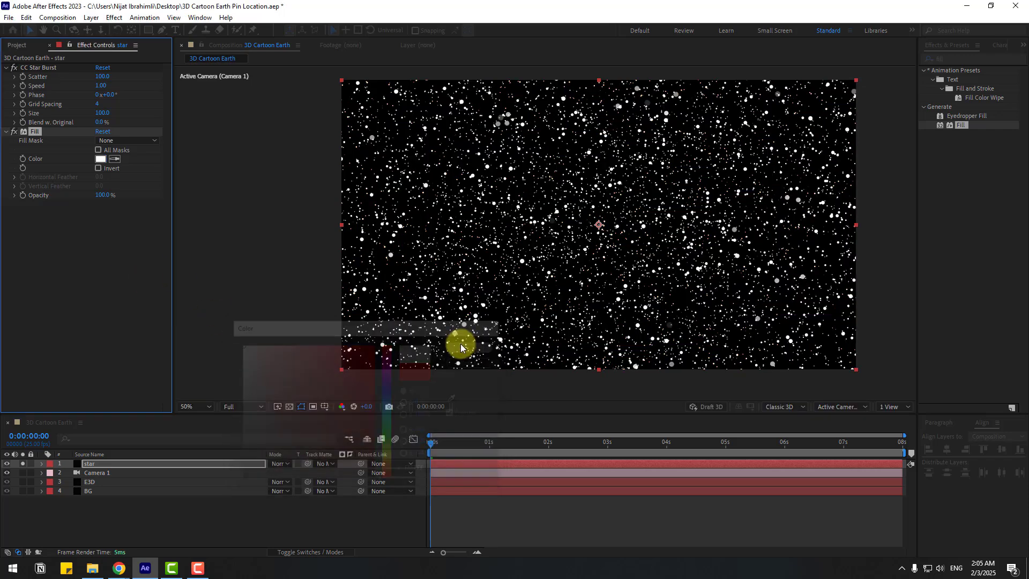
- Set the CC Star Burst's Size to 20 and Speed to 0.01, checking the star motion in a preview
{"action": "left_click", "coordinate": [38, 70]}
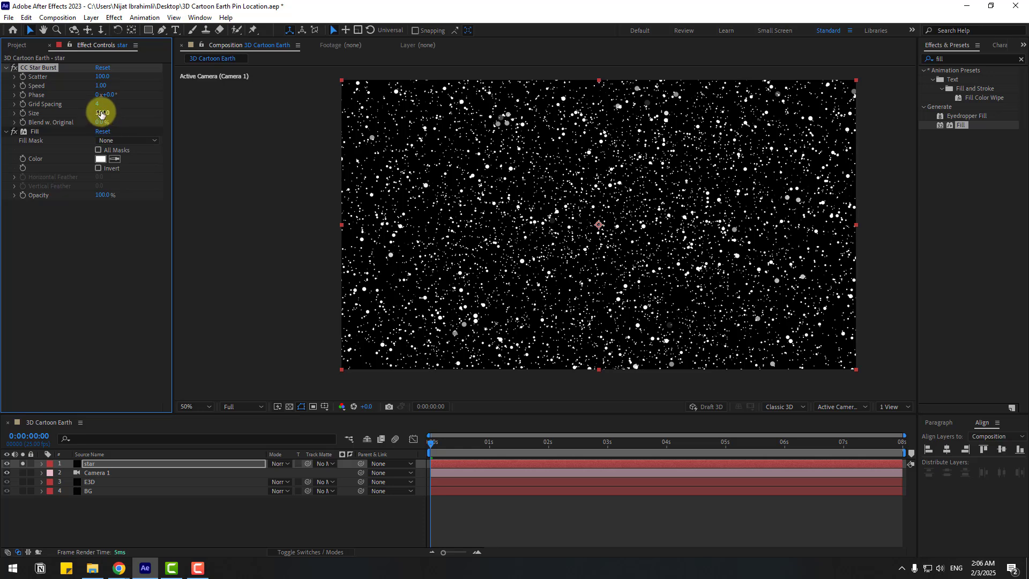
{"action": "left_click_drag", "start_coordinate": [100, 112], "coordinate": [15, 126]}
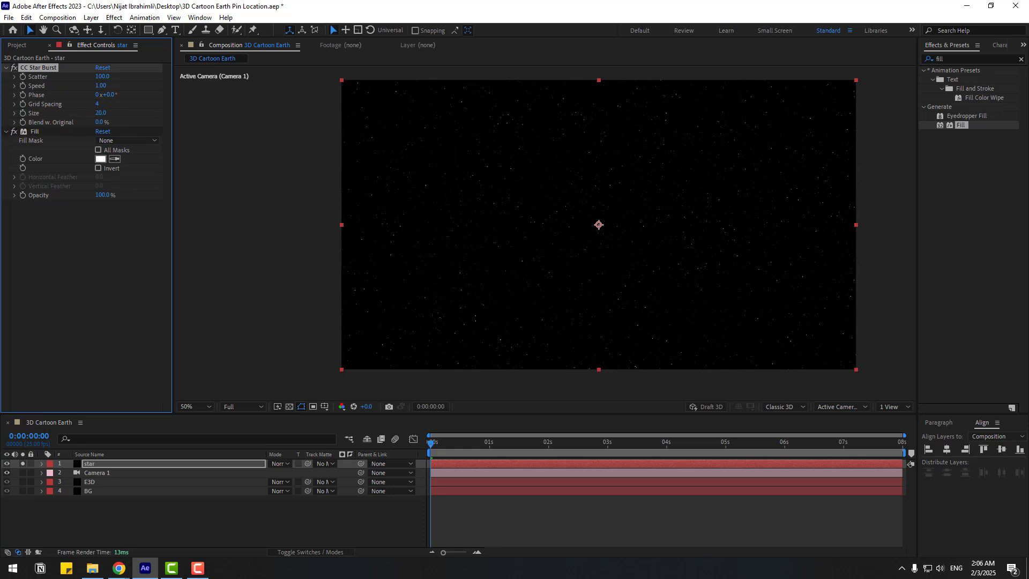
{"action": "mouse_move", "coordinate": [432, 443]}
{"action": "left_mouse_down"}
{"action": "mouse_move", "coordinate": [535, 443]}
{"action": "mouse_move", "coordinate": [435, 444]}
{"action": "left_mouse_up"}
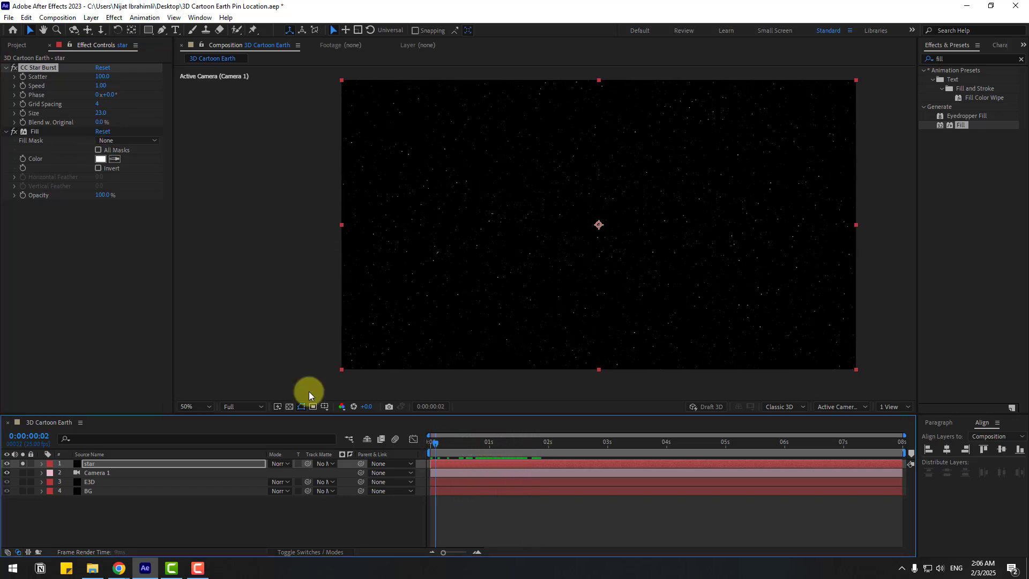
{"action": "left_click", "coordinate": [105, 88]}
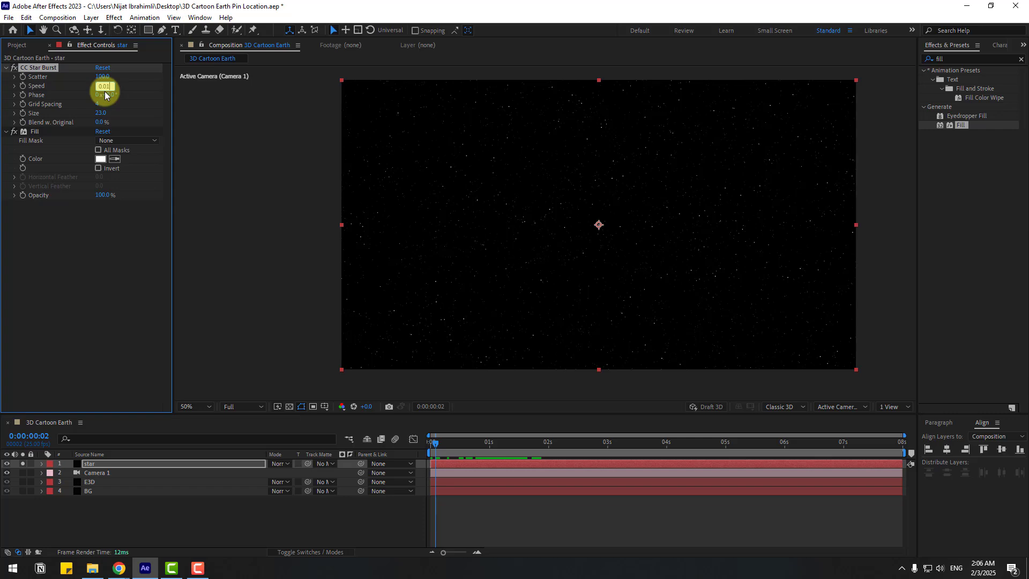
{"action": "key", "text": "Return"}
{"action": "key", "text": "space"}
{"action": "scroll", "coordinate": [492, 222], "scroll_direction": "up", "scroll_amount": 1}
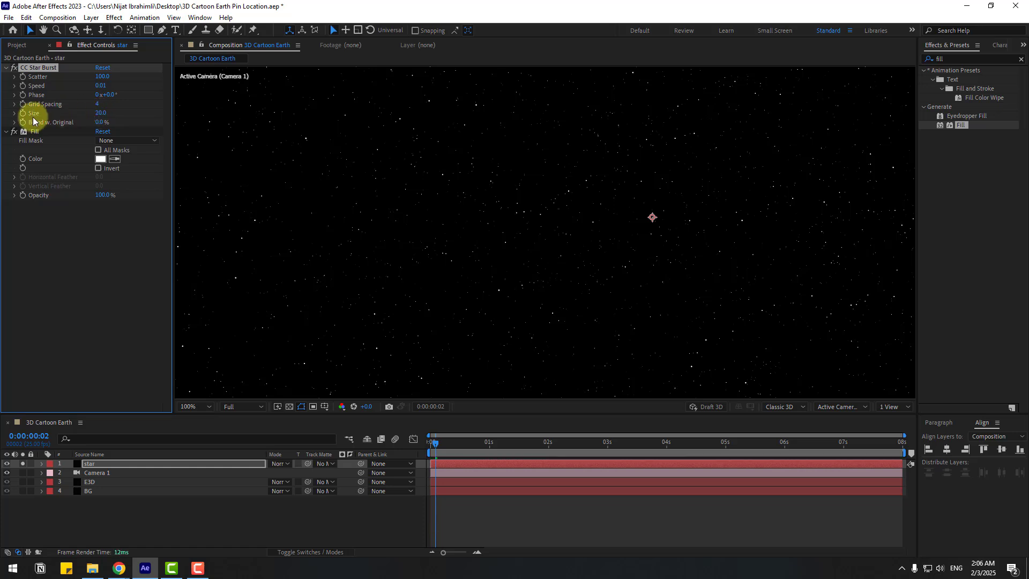
{"action": "key", "text": "space"}
- Set the CC Star Burst's Scatter to 137 and Grid Spacing to 5, and turn off the star layer's solo
{"action": "scroll", "coordinate": [482, 211], "scroll_direction": "down", "scroll_amount": 2}
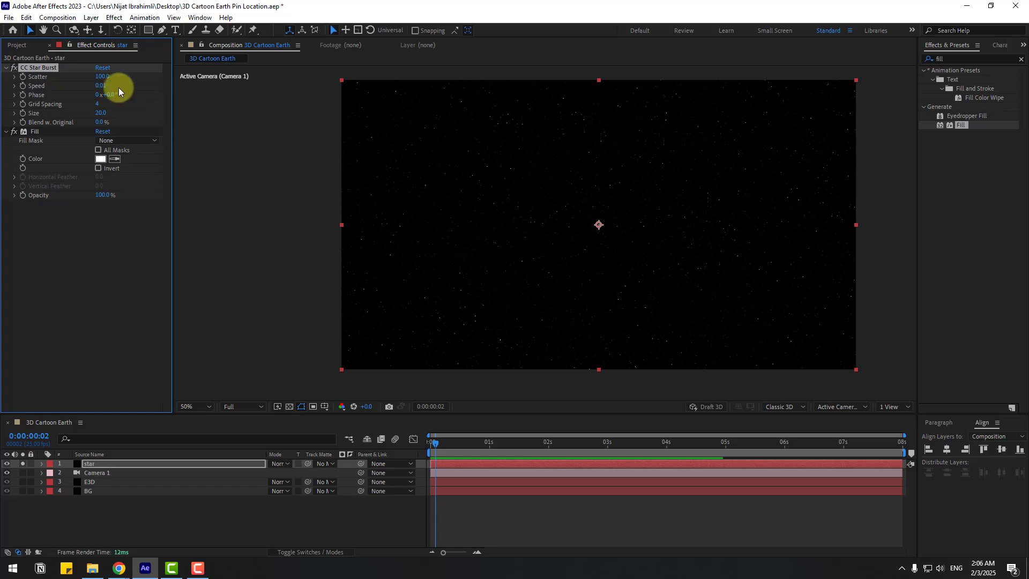
{"action": "mouse_move", "coordinate": [101, 76]}
{"action": "left_mouse_down"}
{"action": "mouse_move", "coordinate": [77, 78]}
{"action": "mouse_move", "coordinate": [119, 79]}
{"action": "left_mouse_up"}
{"action": "key", "text": "space"}
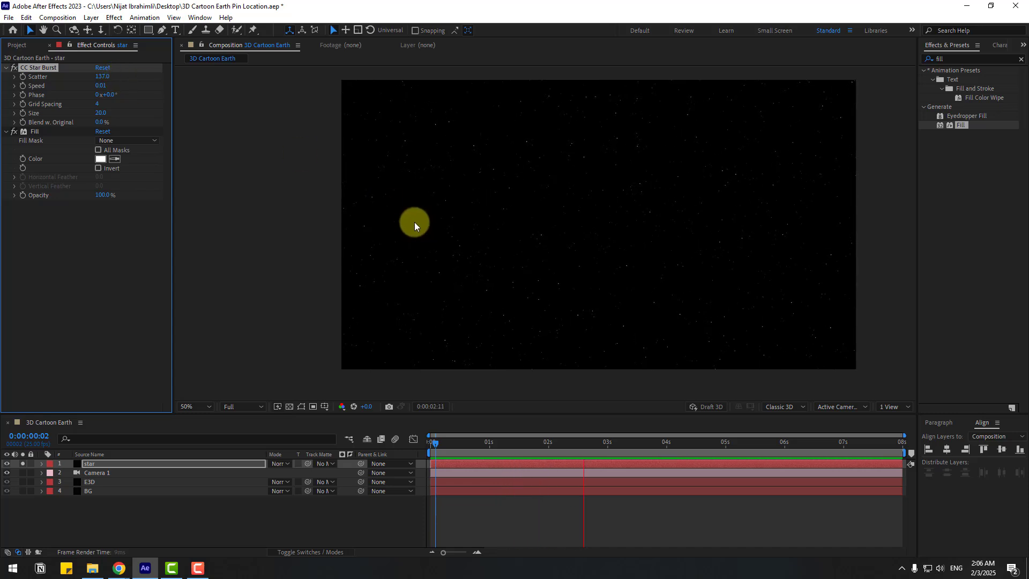
{"action": "left_click", "coordinate": [22, 463]}
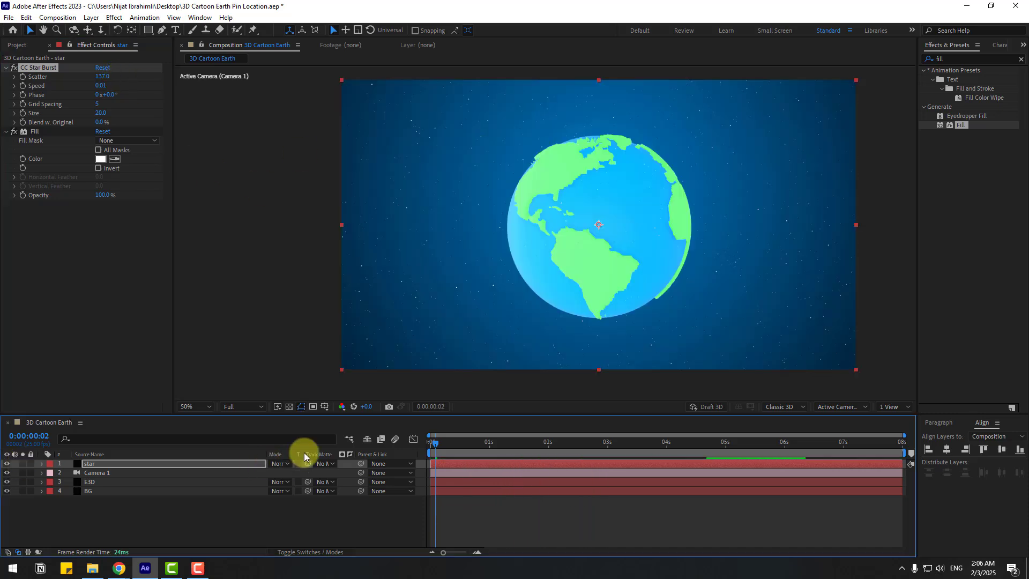
- Apply the Glow effect to the star layer and set its Glow Radius to 62
{"action": "left_click", "coordinate": [935, 60]}
{"action": "type", "text": "glow"}
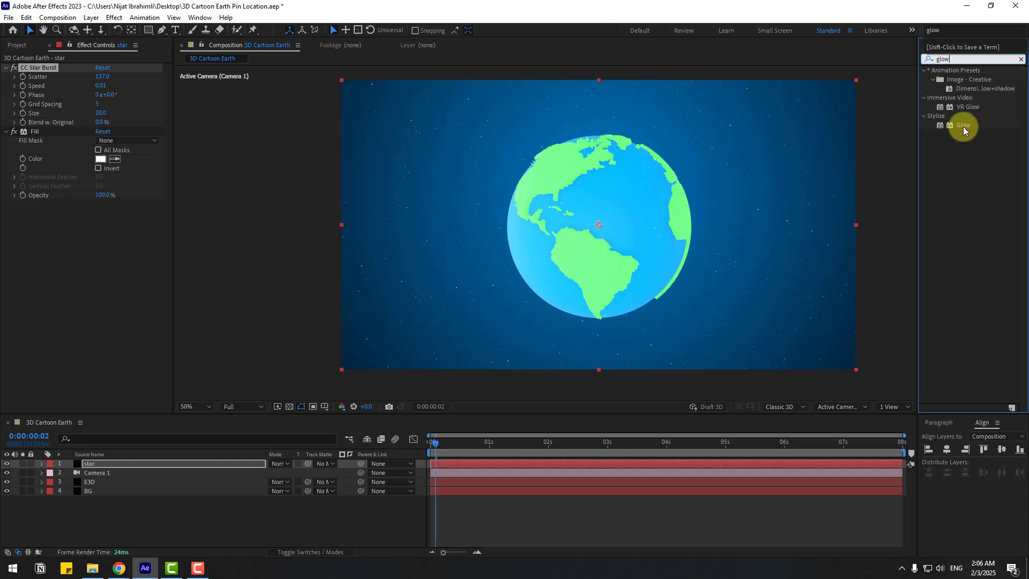
{"action": "left_click_drag", "start_coordinate": [963, 126], "coordinate": [90, 463]}
{"action": "scroll", "coordinate": [408, 249], "scroll_direction": "up", "scroll_amount": 2}
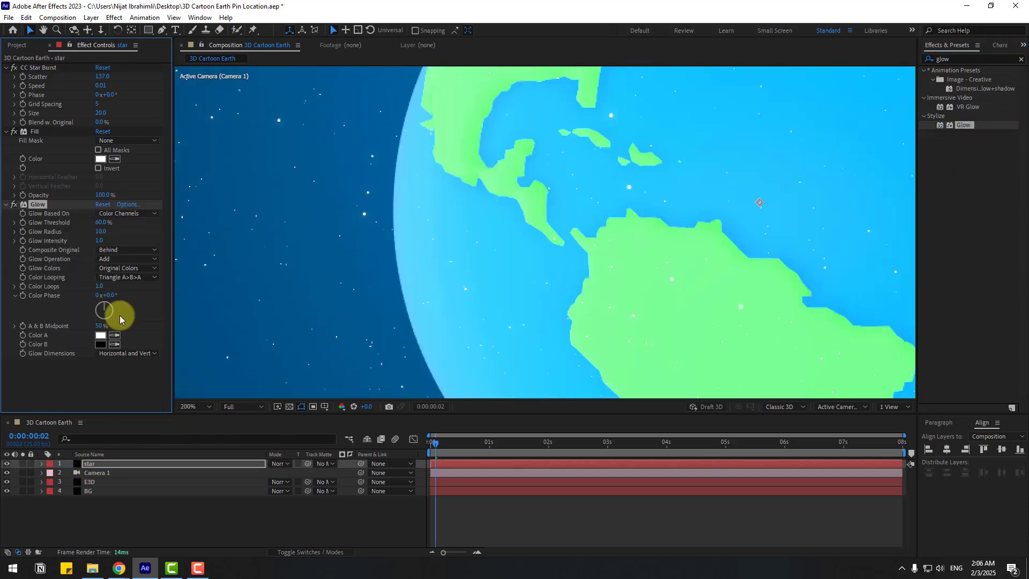
{"action": "left_click_drag", "start_coordinate": [101, 231], "coordinate": [123, 231]}
{"action": "key", "text": "comma"}
{"action": "key", "text": "comma"}
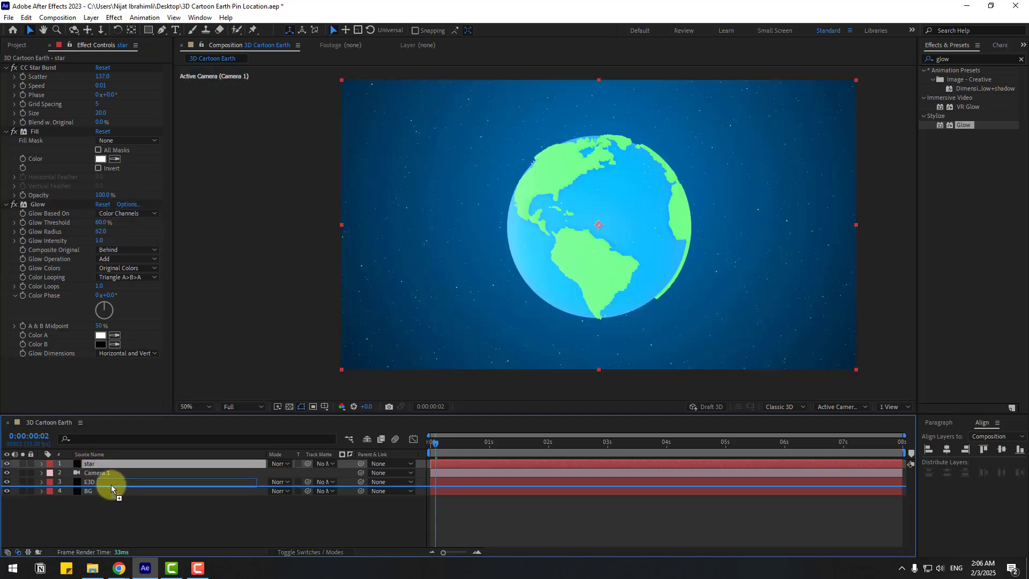